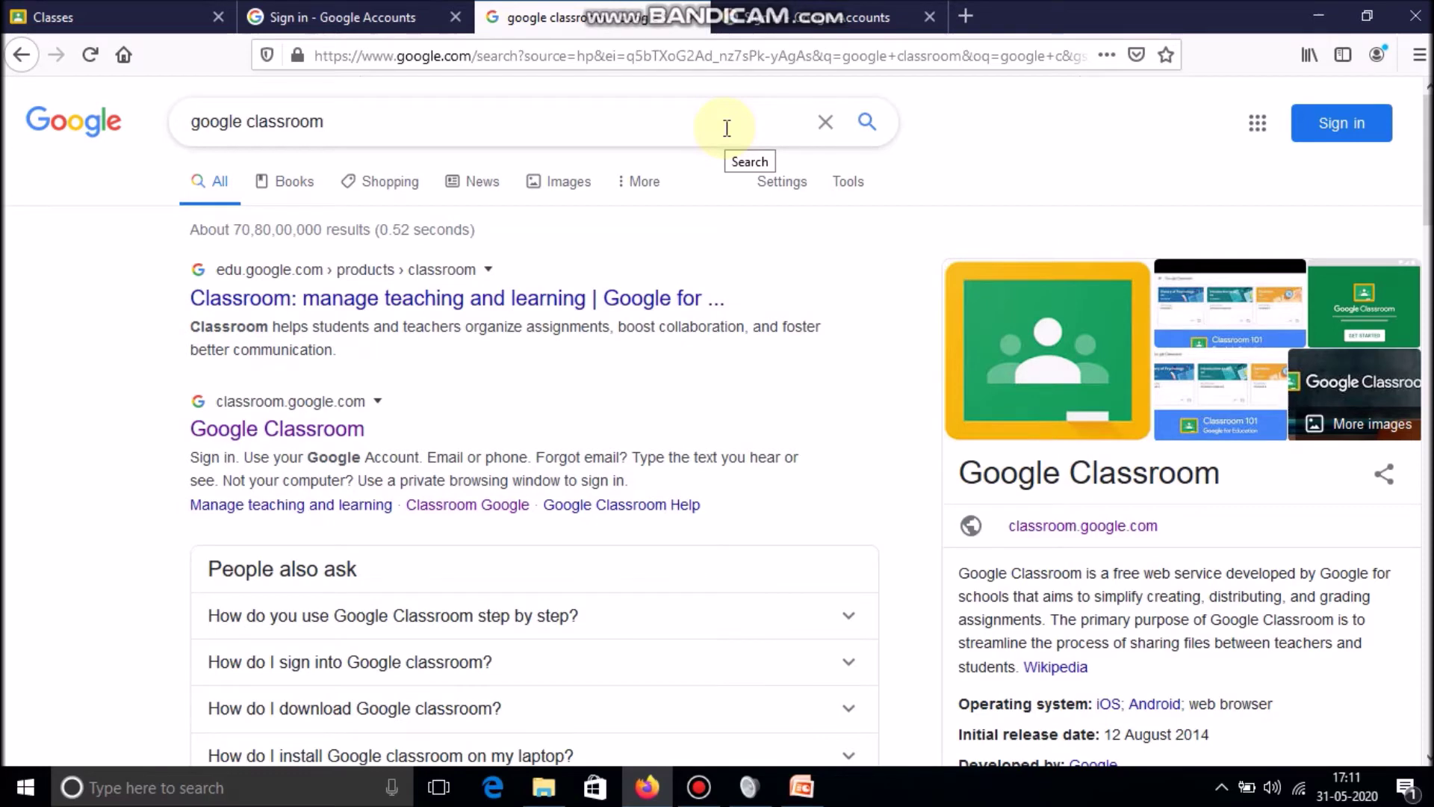
Step: Switch from the Google Classroom search results to the Google sign-in page and sign in with the account password
click(475, 118)
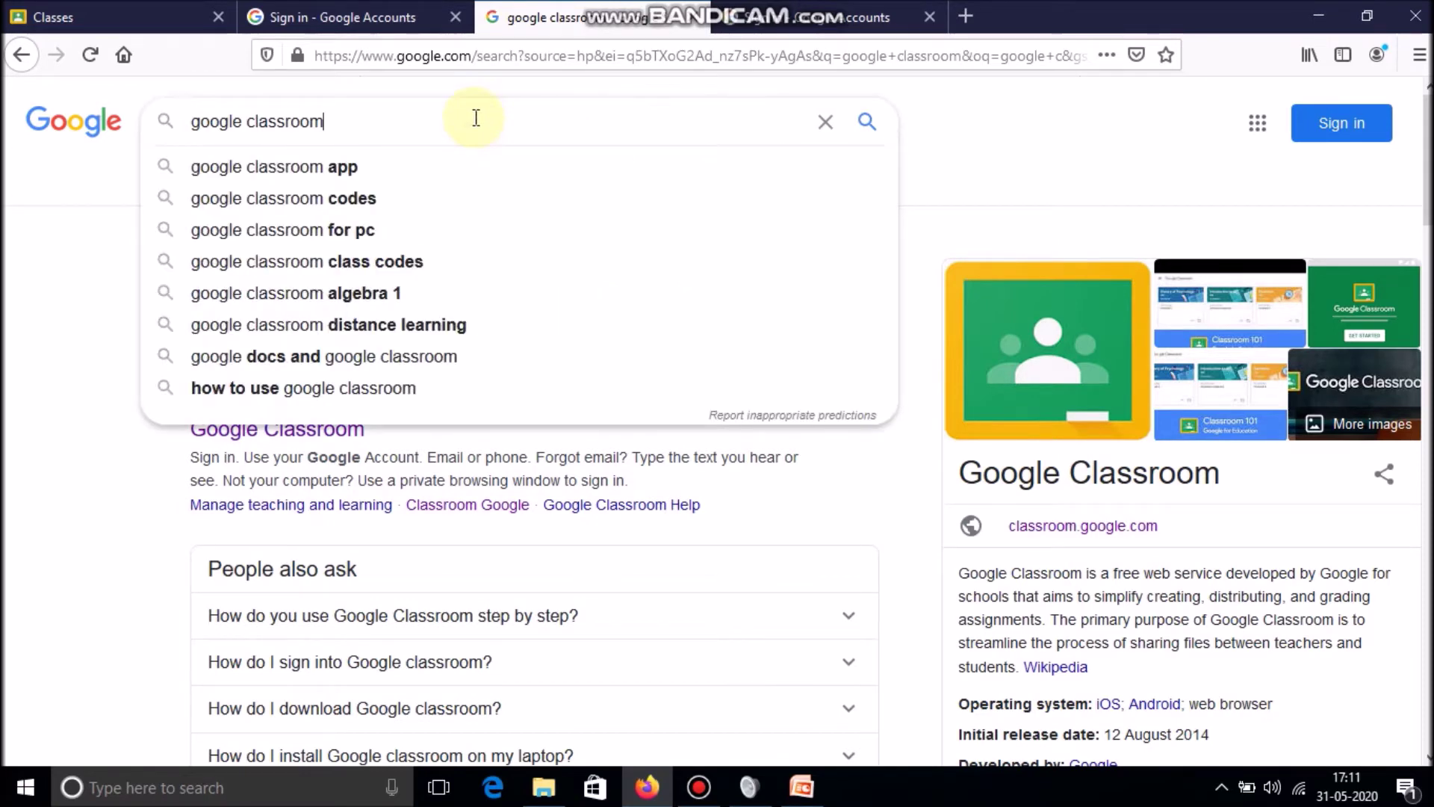
click(948, 117)
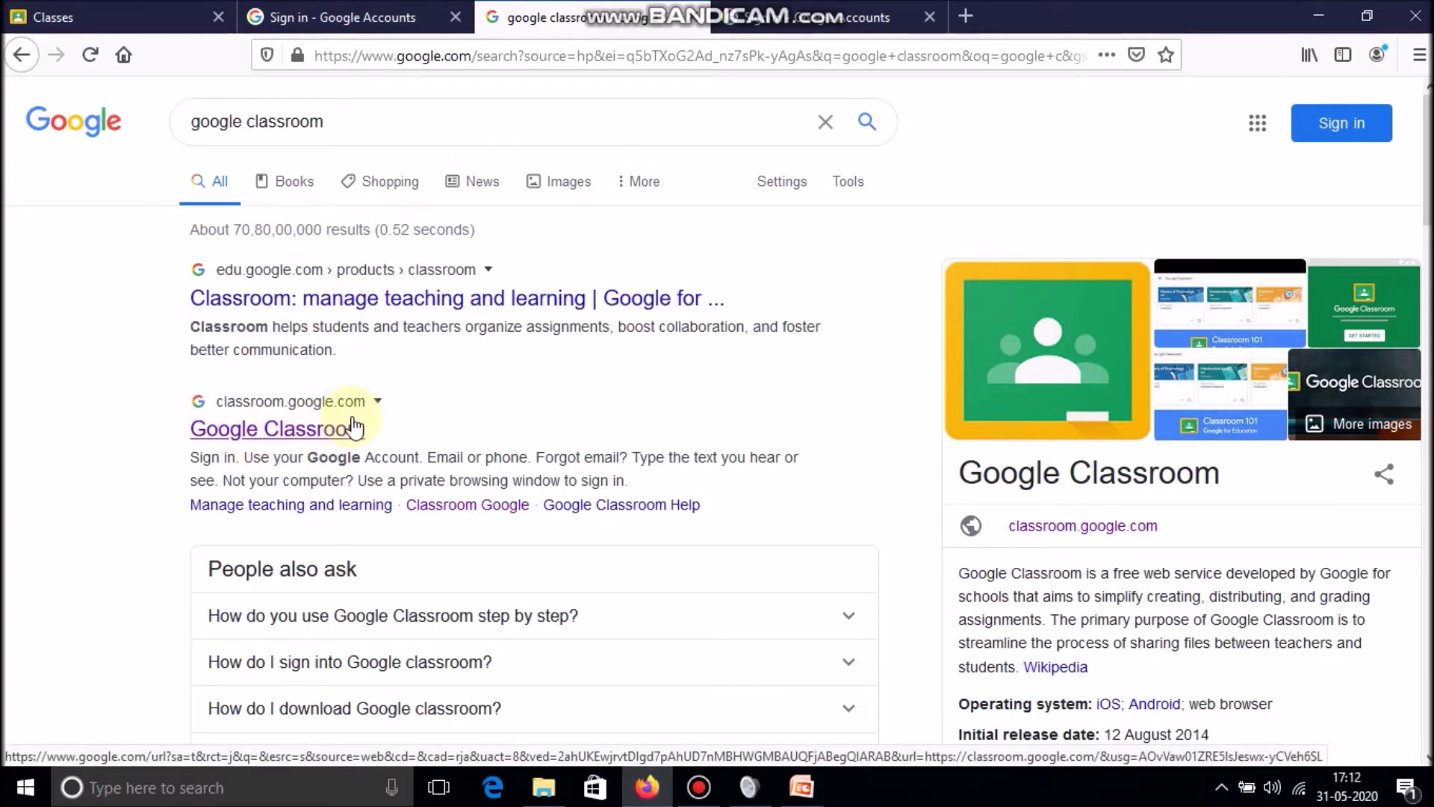
click(818, 28)
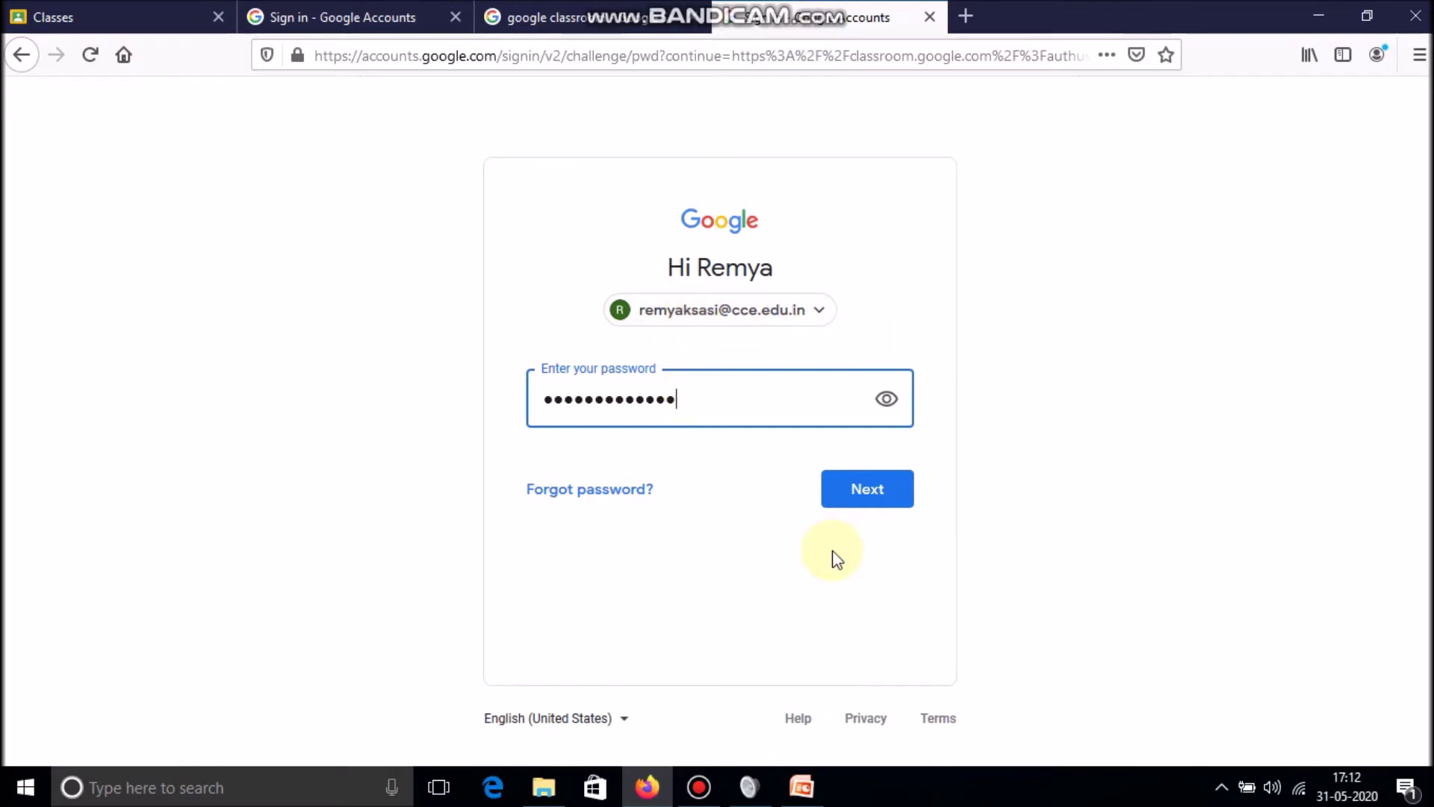
click(857, 485)
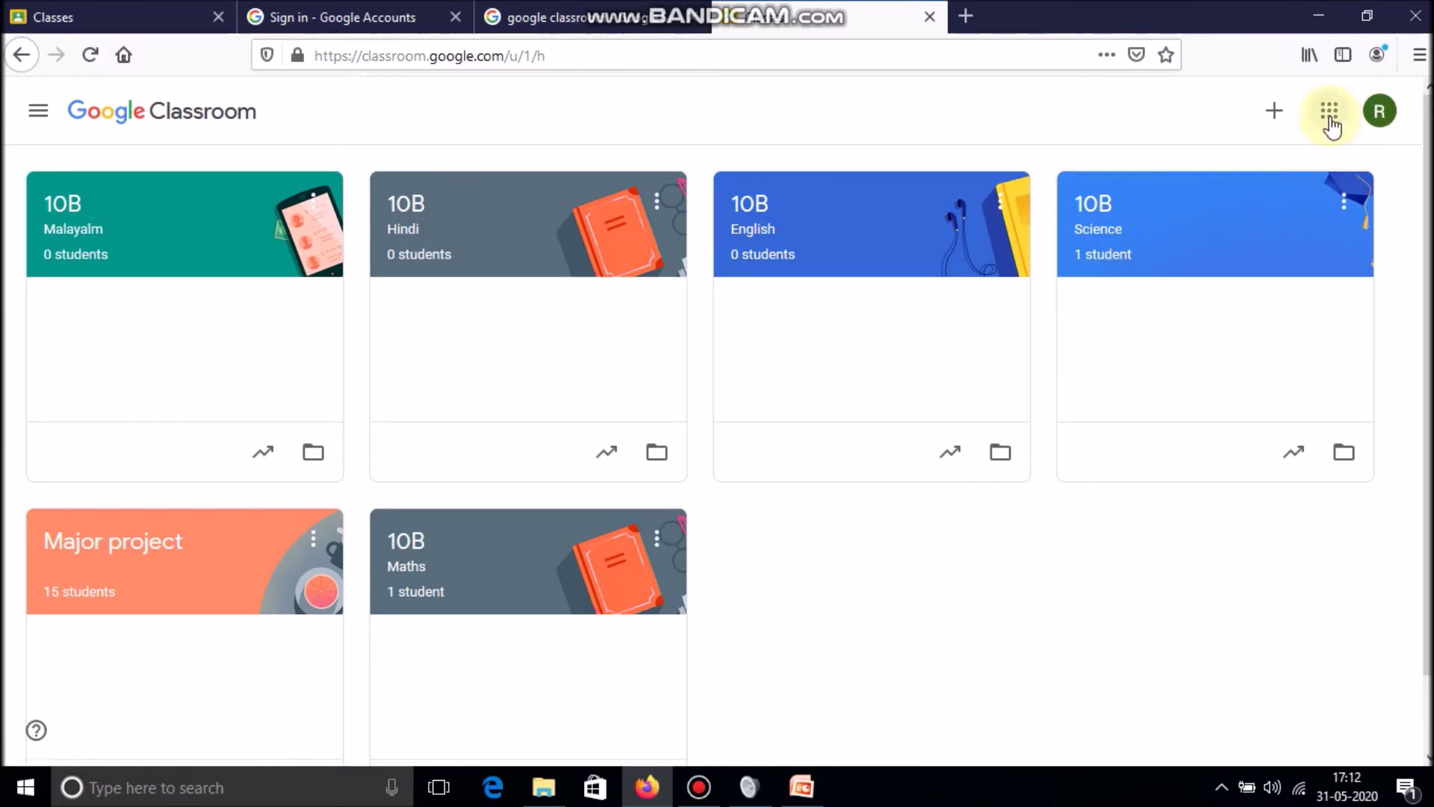
Step: Start creating a new class with the class name 10B and the section Social studies
click(1277, 112)
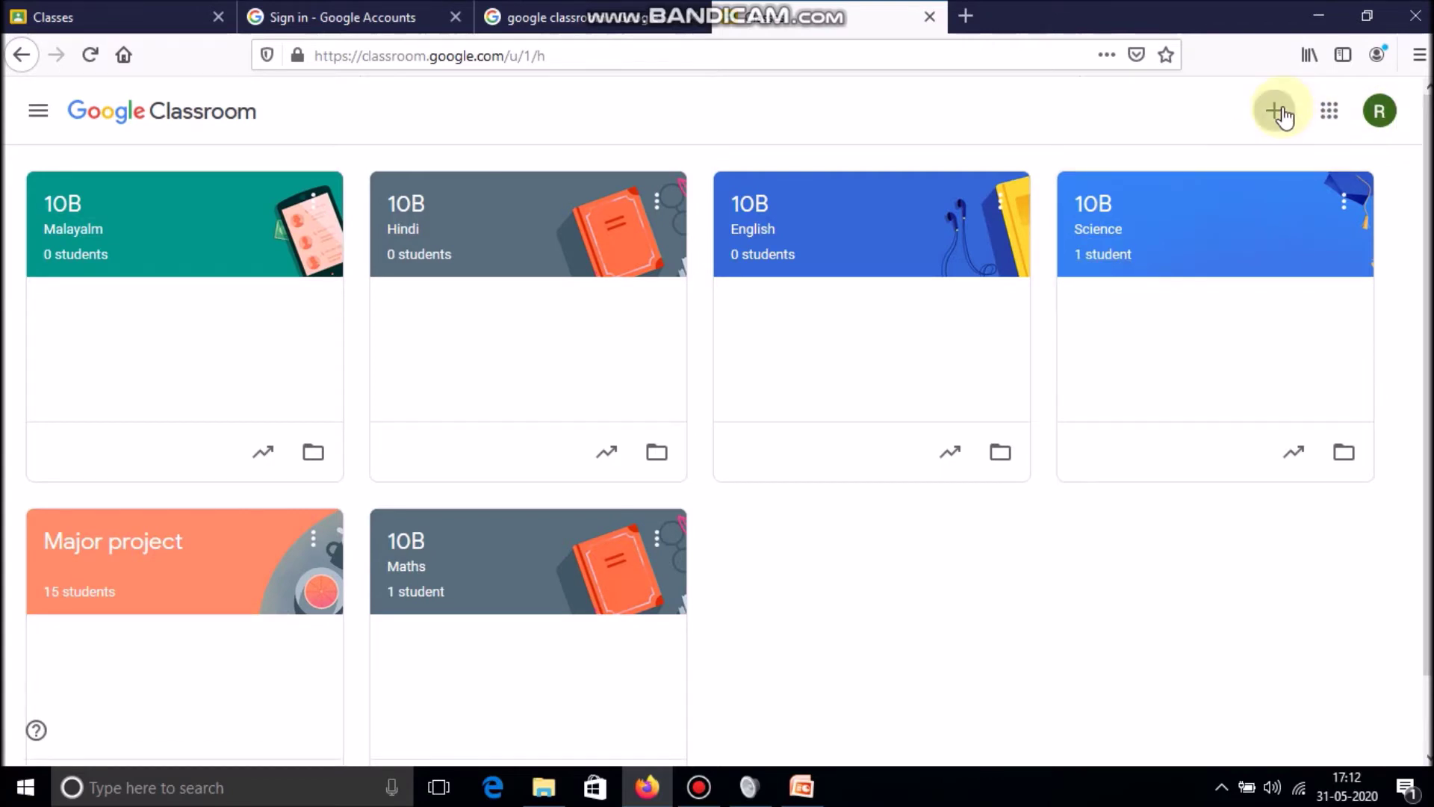
click(1217, 211)
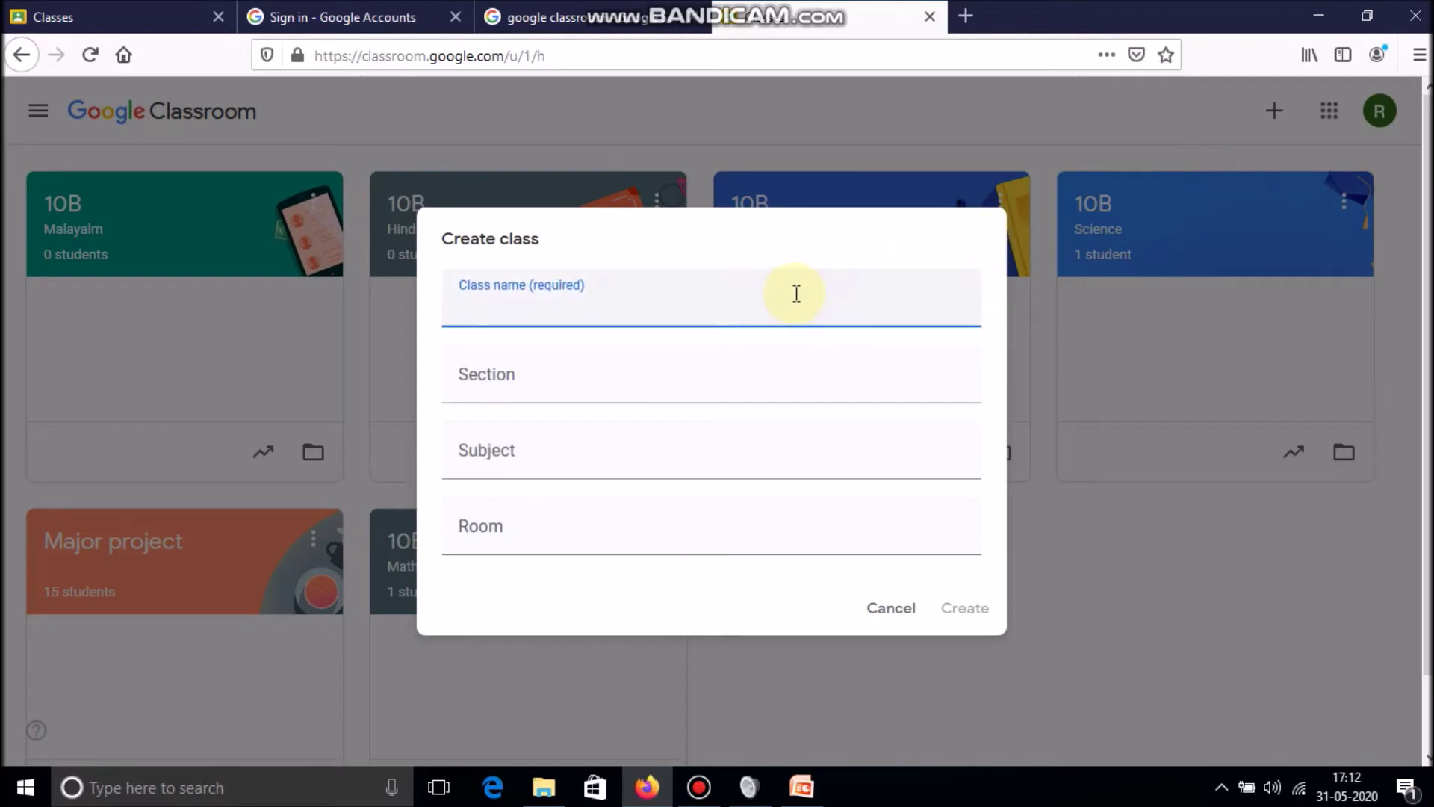
text(10B)
click(543, 365)
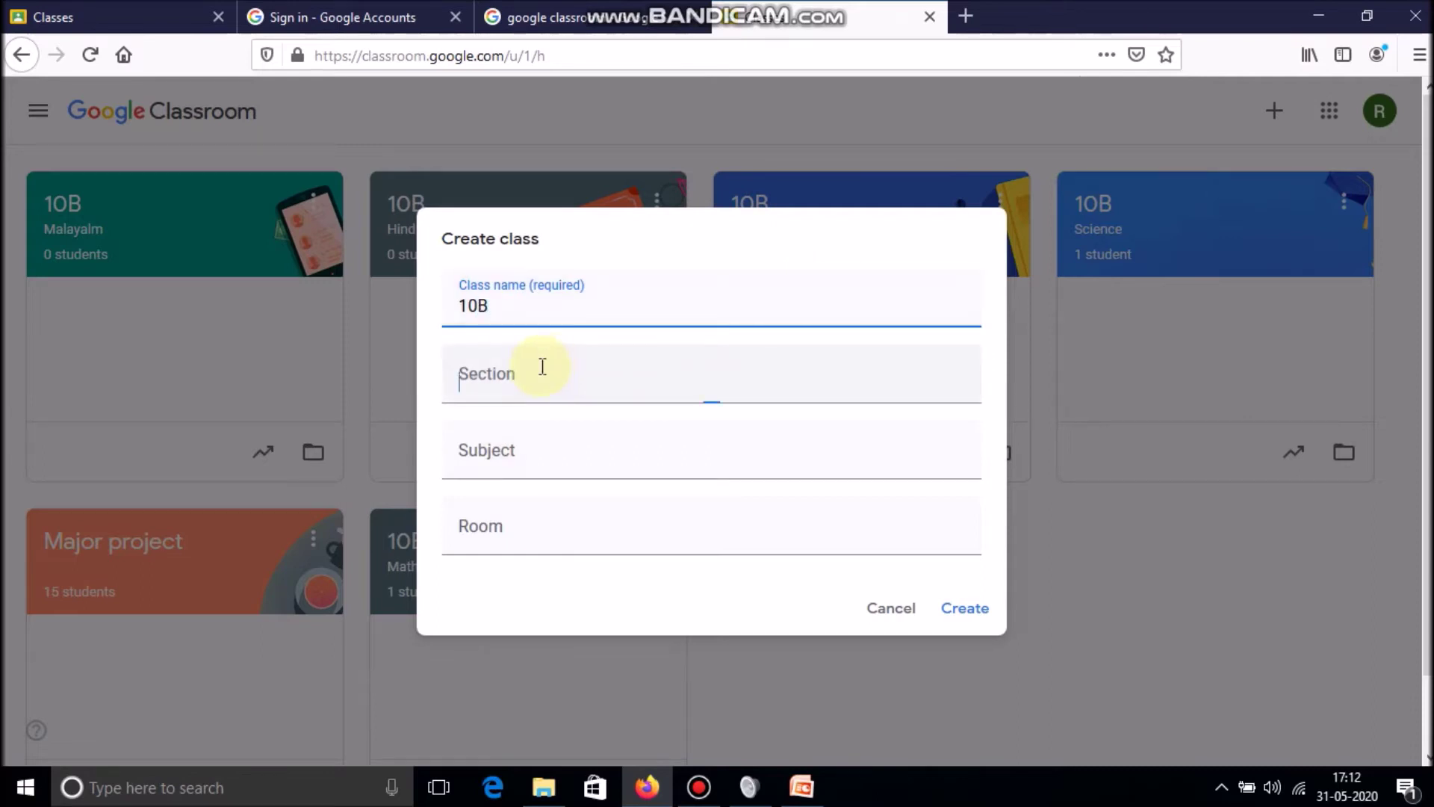
text(So)
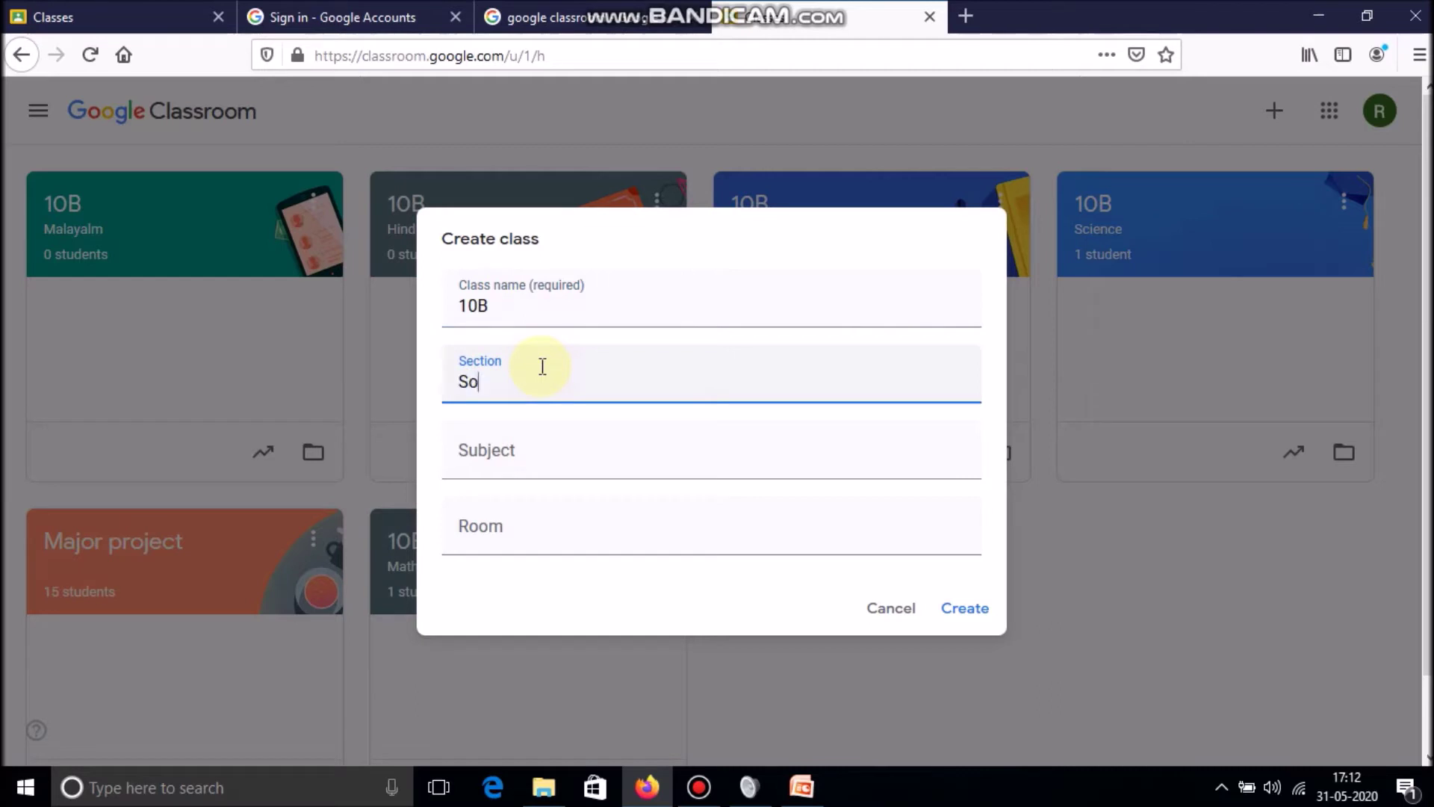
text(cial studies)
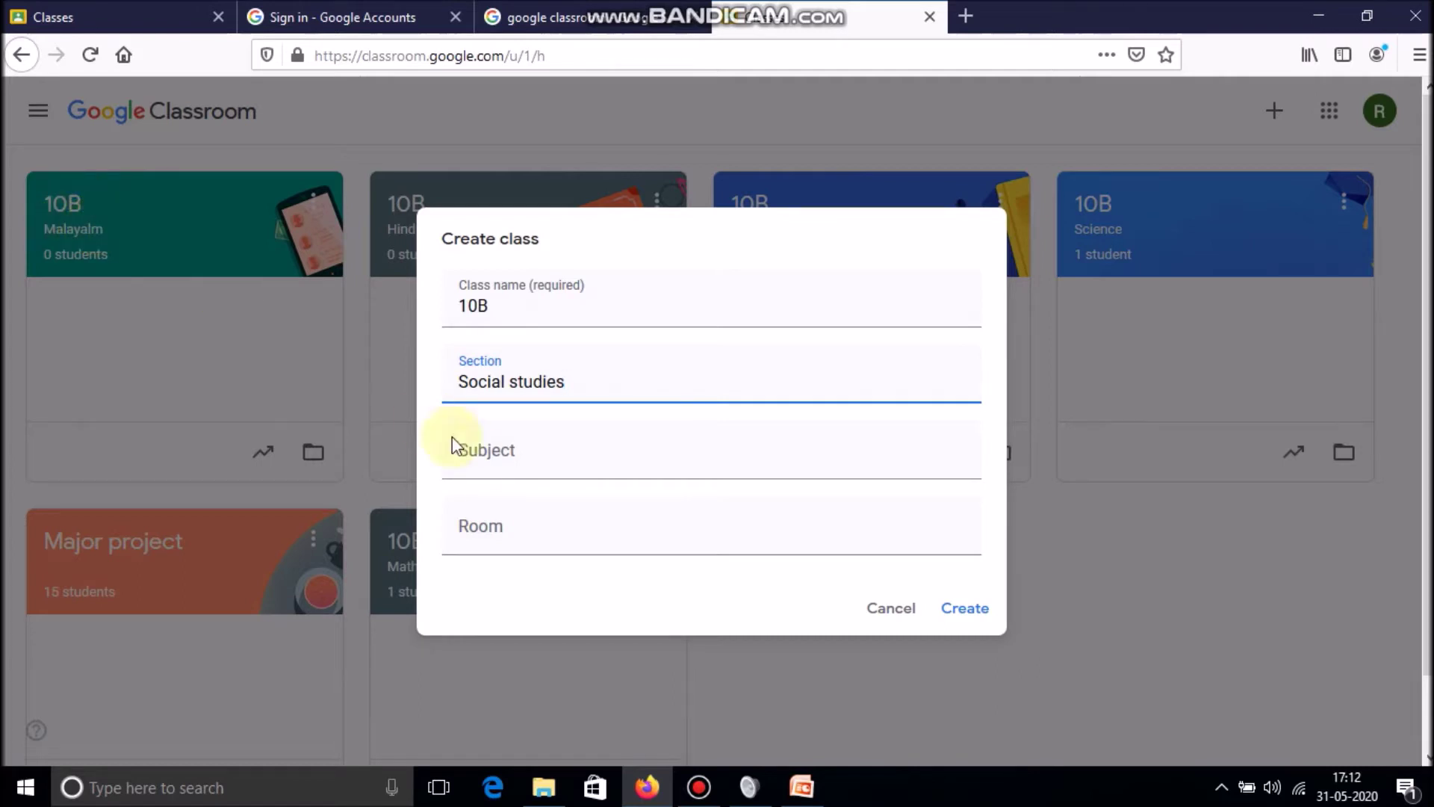
Step: Set the new class's subject to the suggested Social Studies, leave the room empty and create the class
click(496, 461)
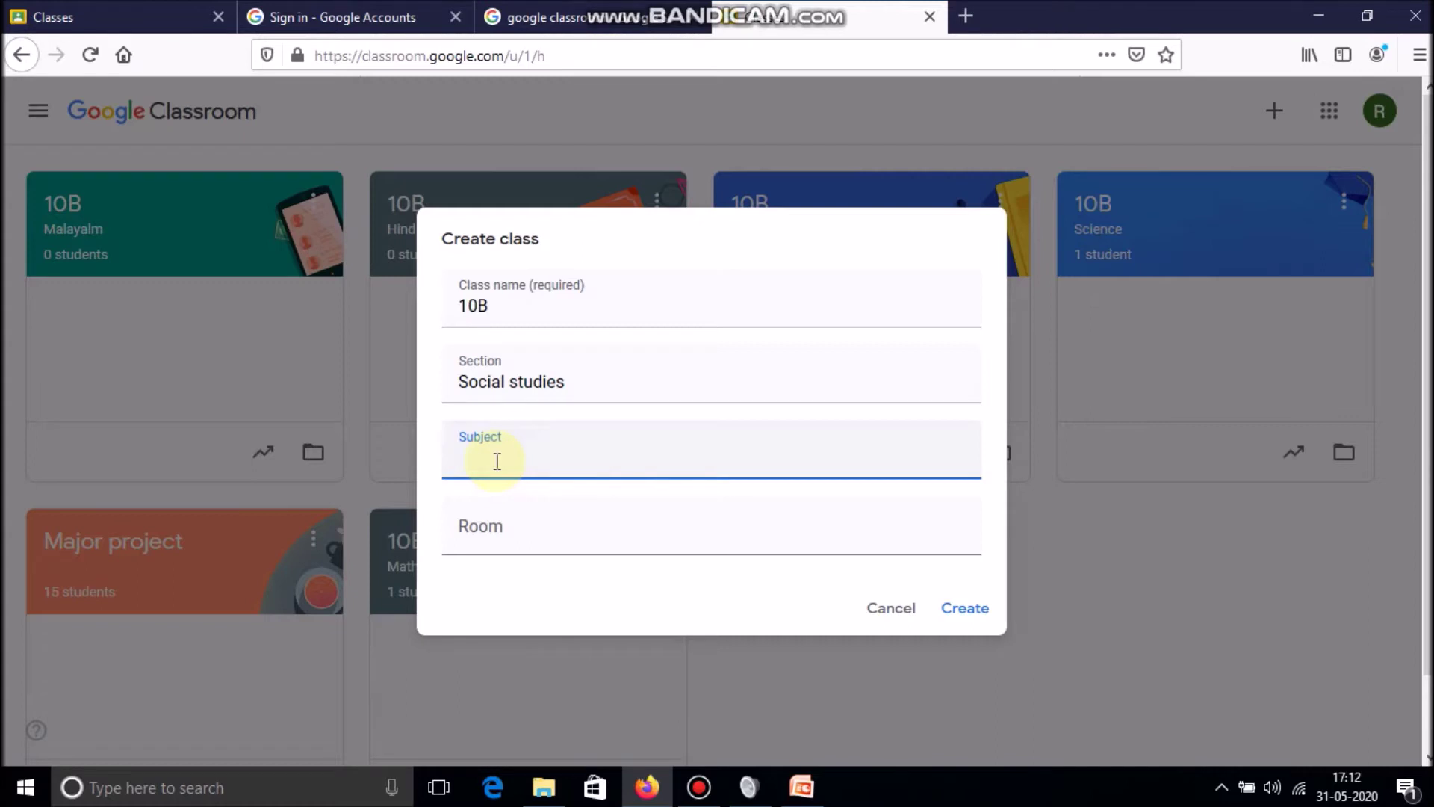
text(S)
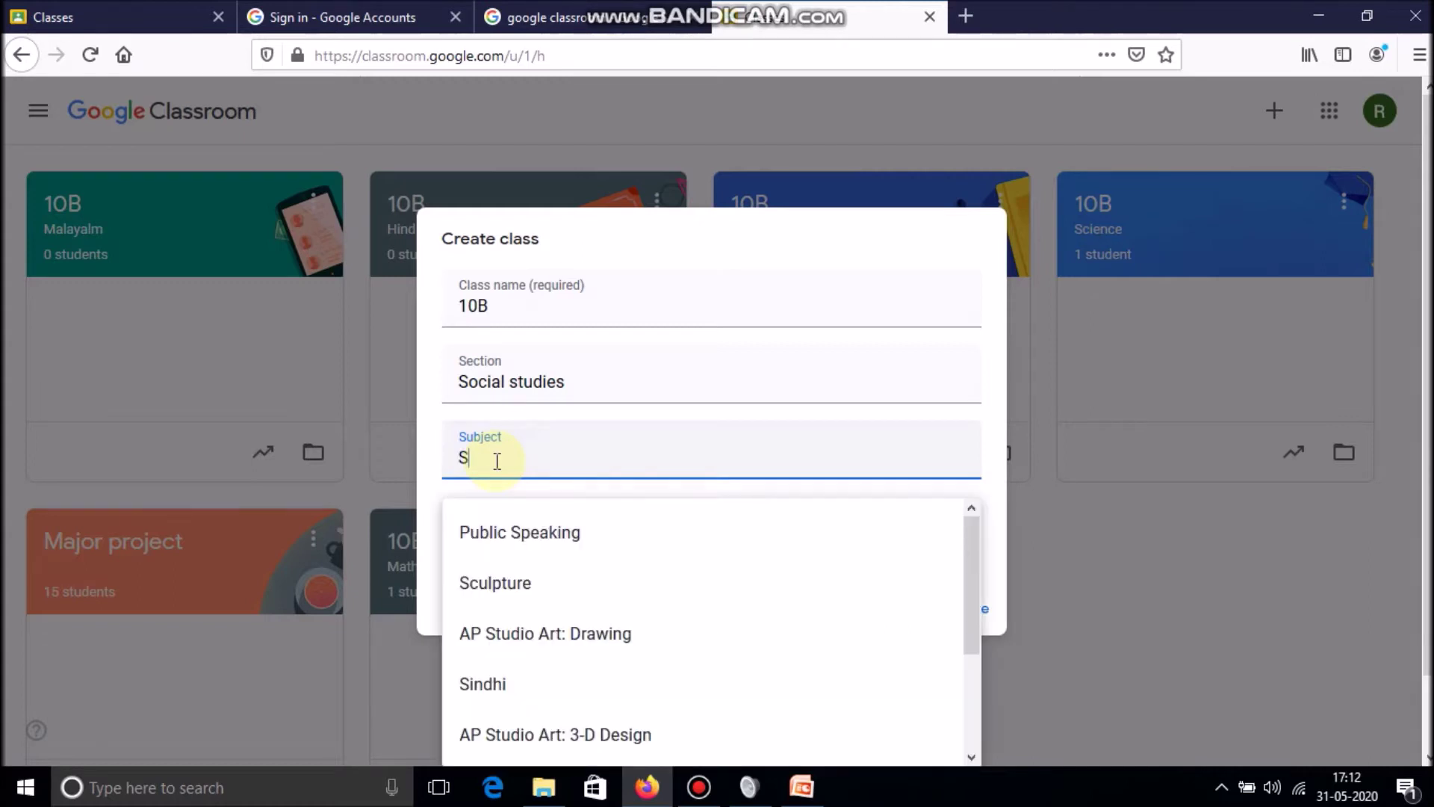
text(ocial s)
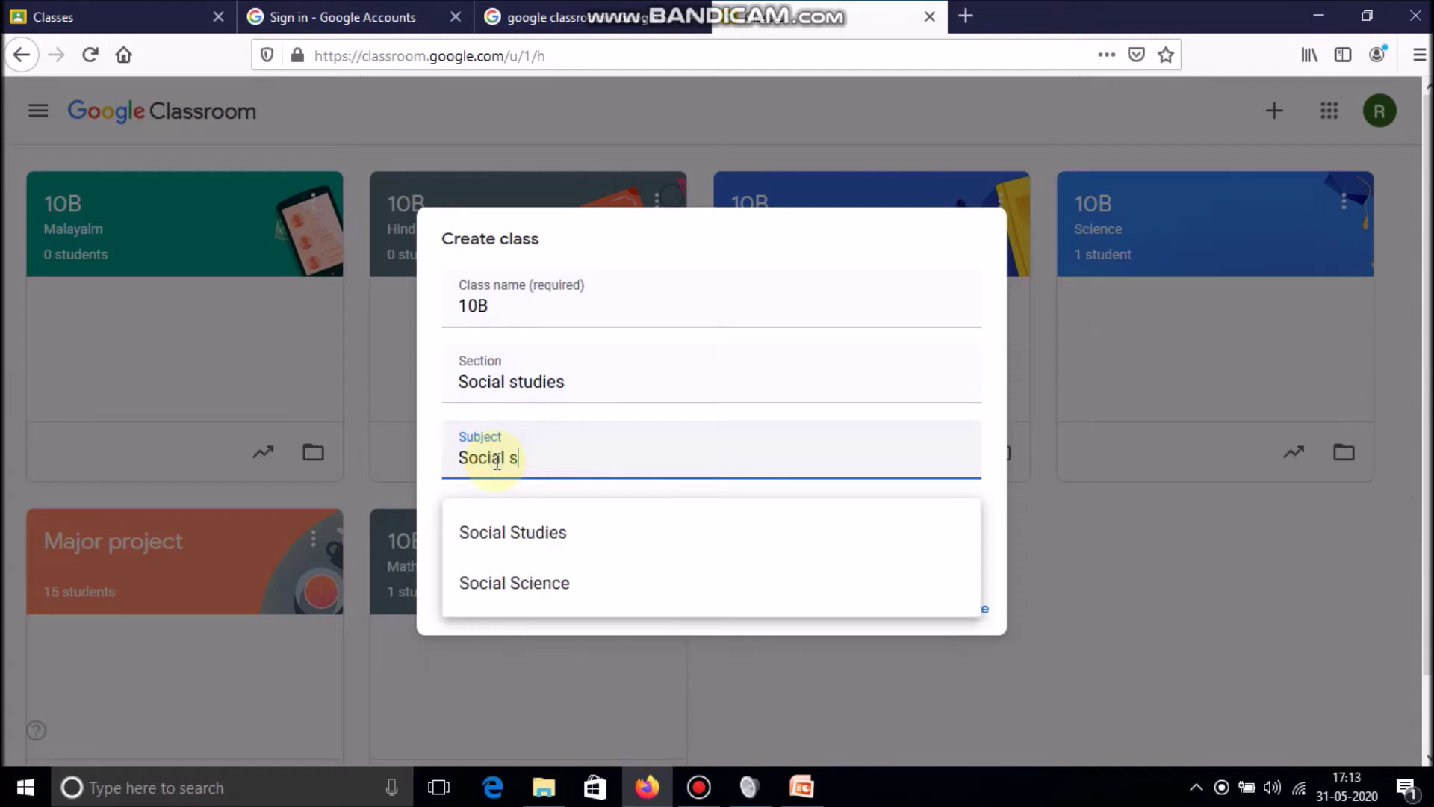
click(505, 531)
click(502, 530)
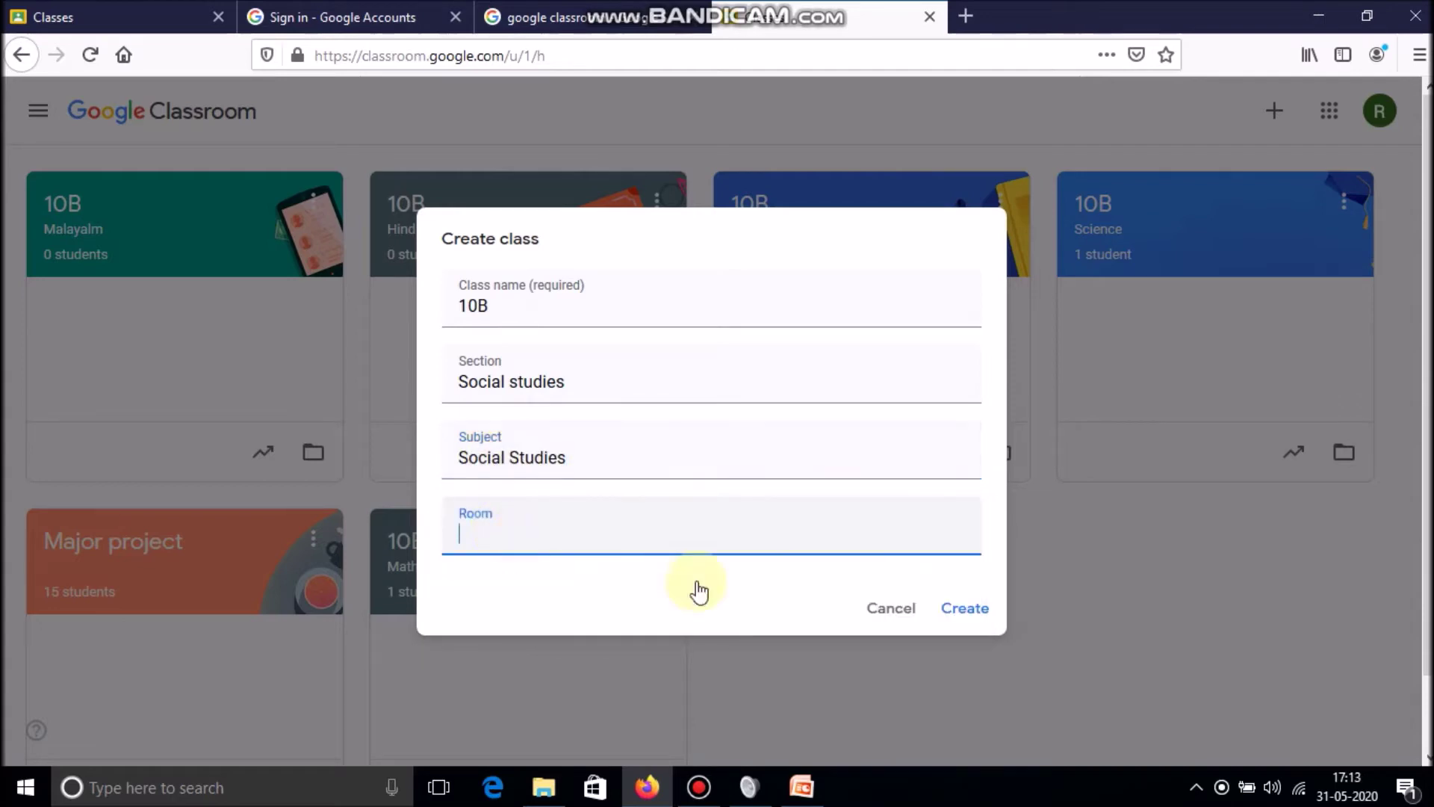
click(980, 610)
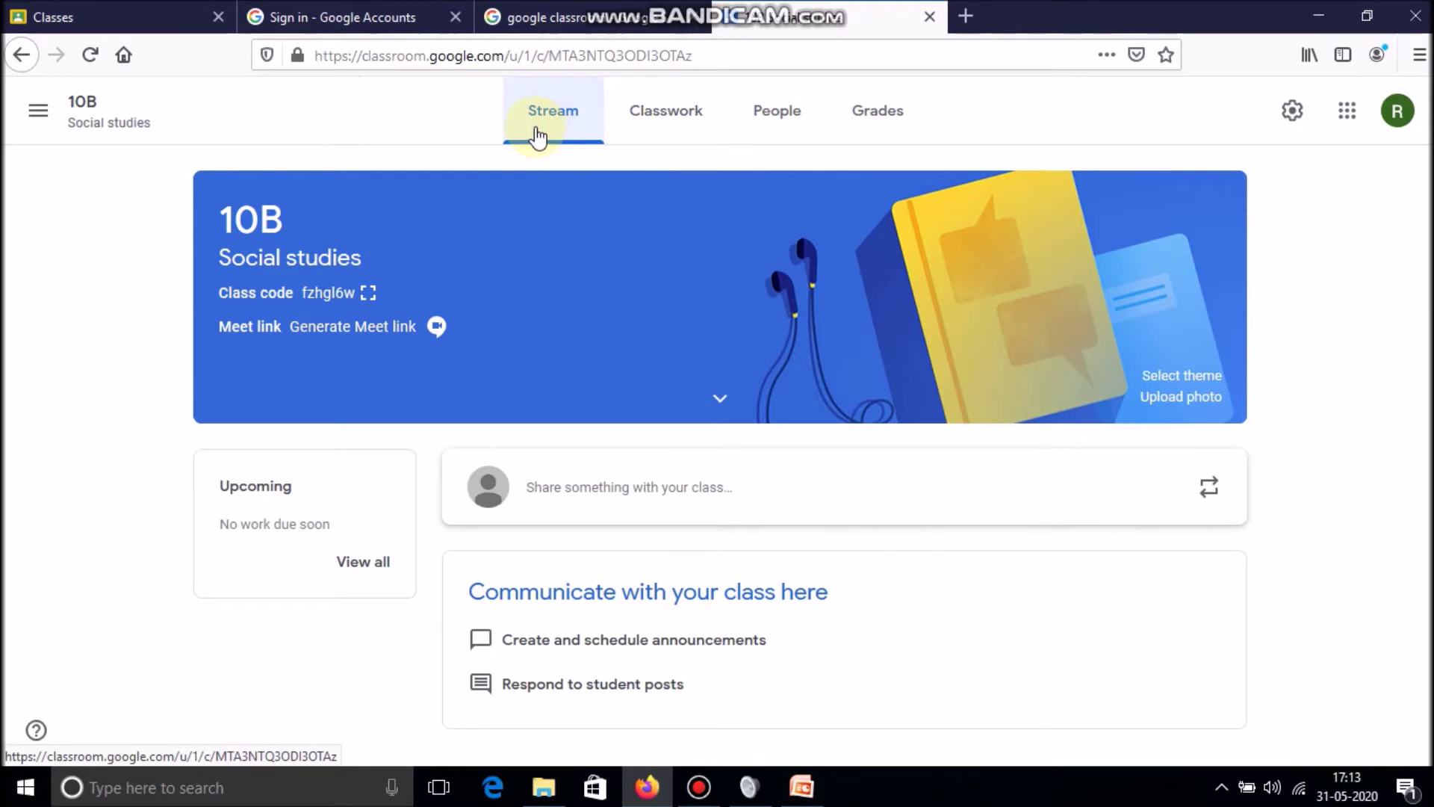
Step: Examine the class stream's announcement form and the types of classwork that can be created
click(624, 489)
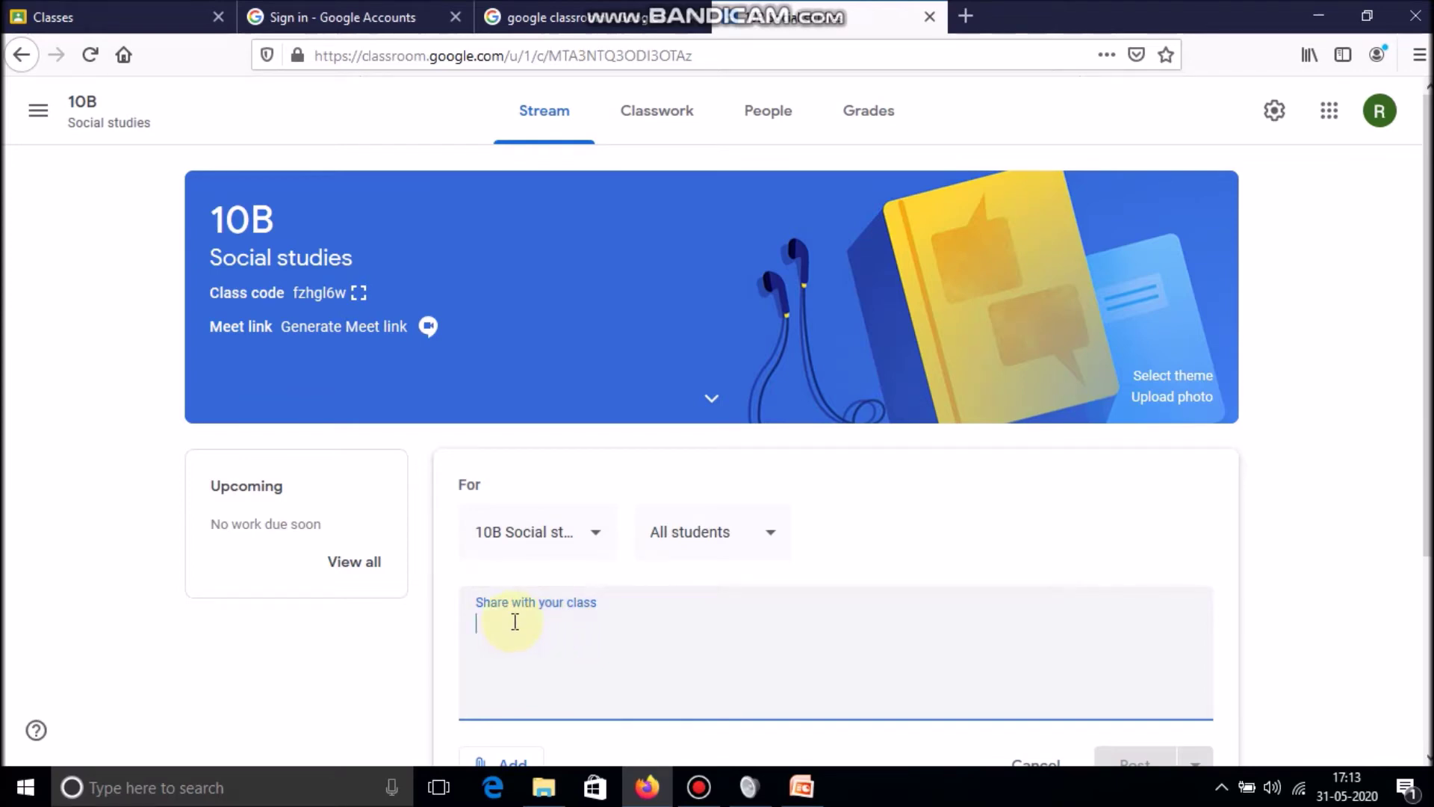
click(643, 120)
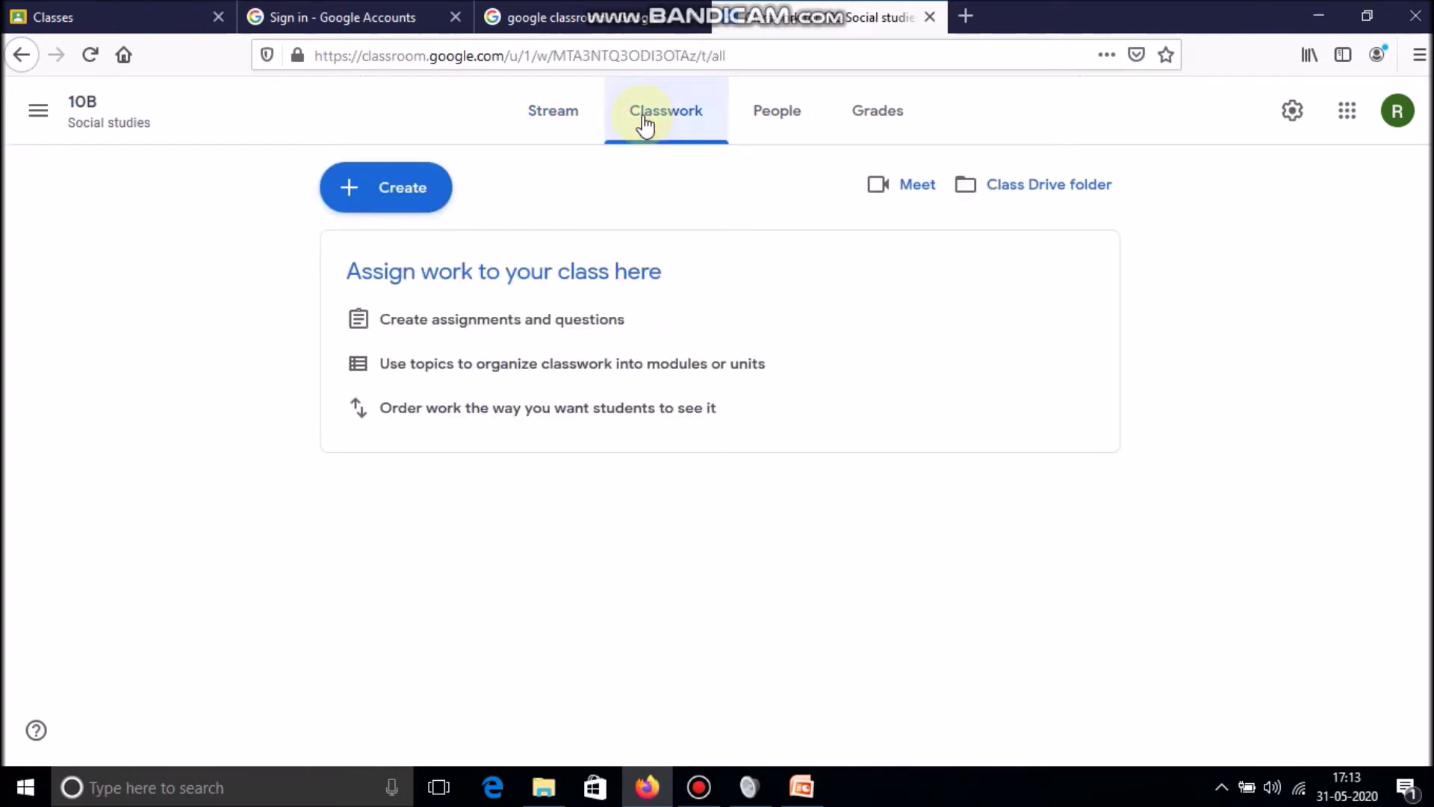
click(383, 206)
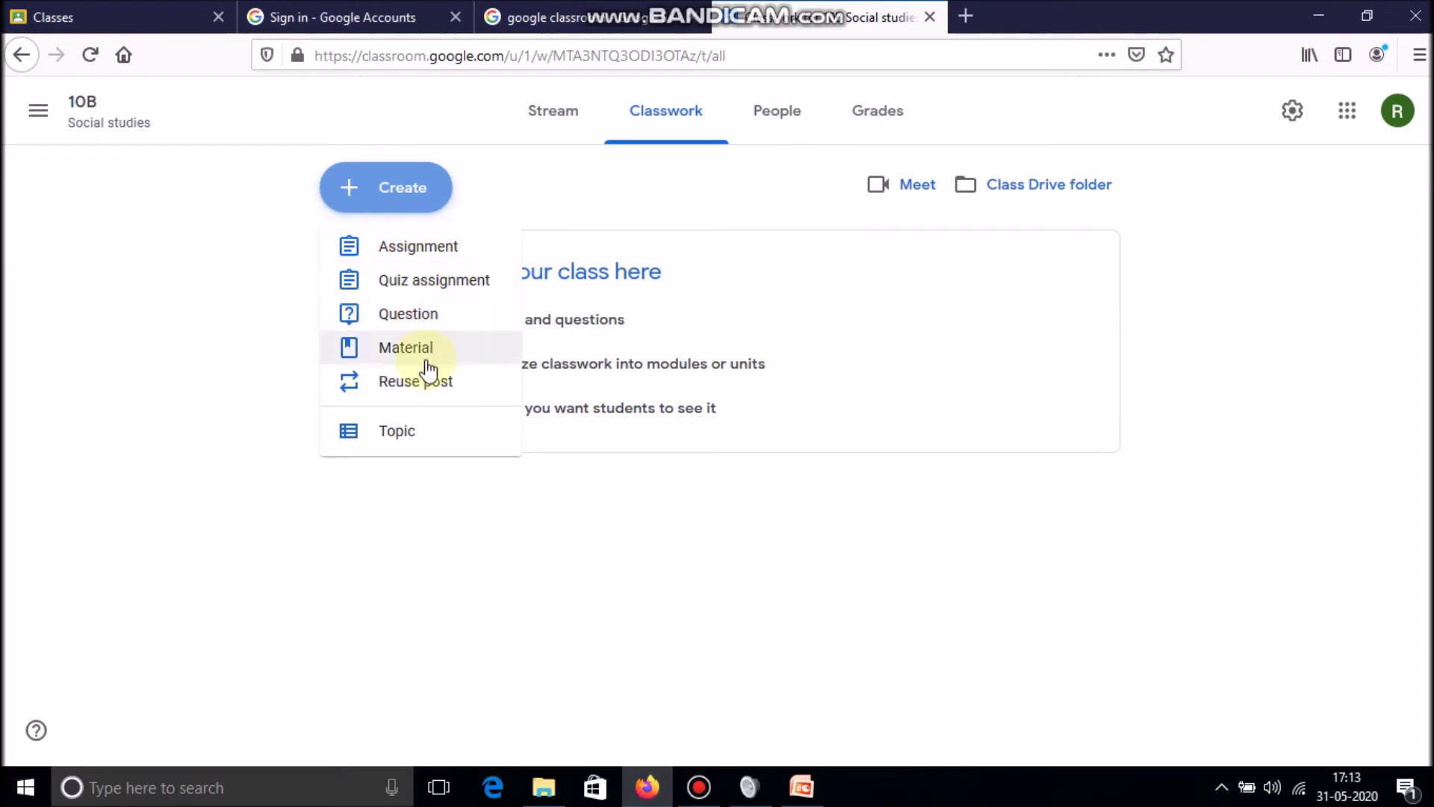
click(567, 298)
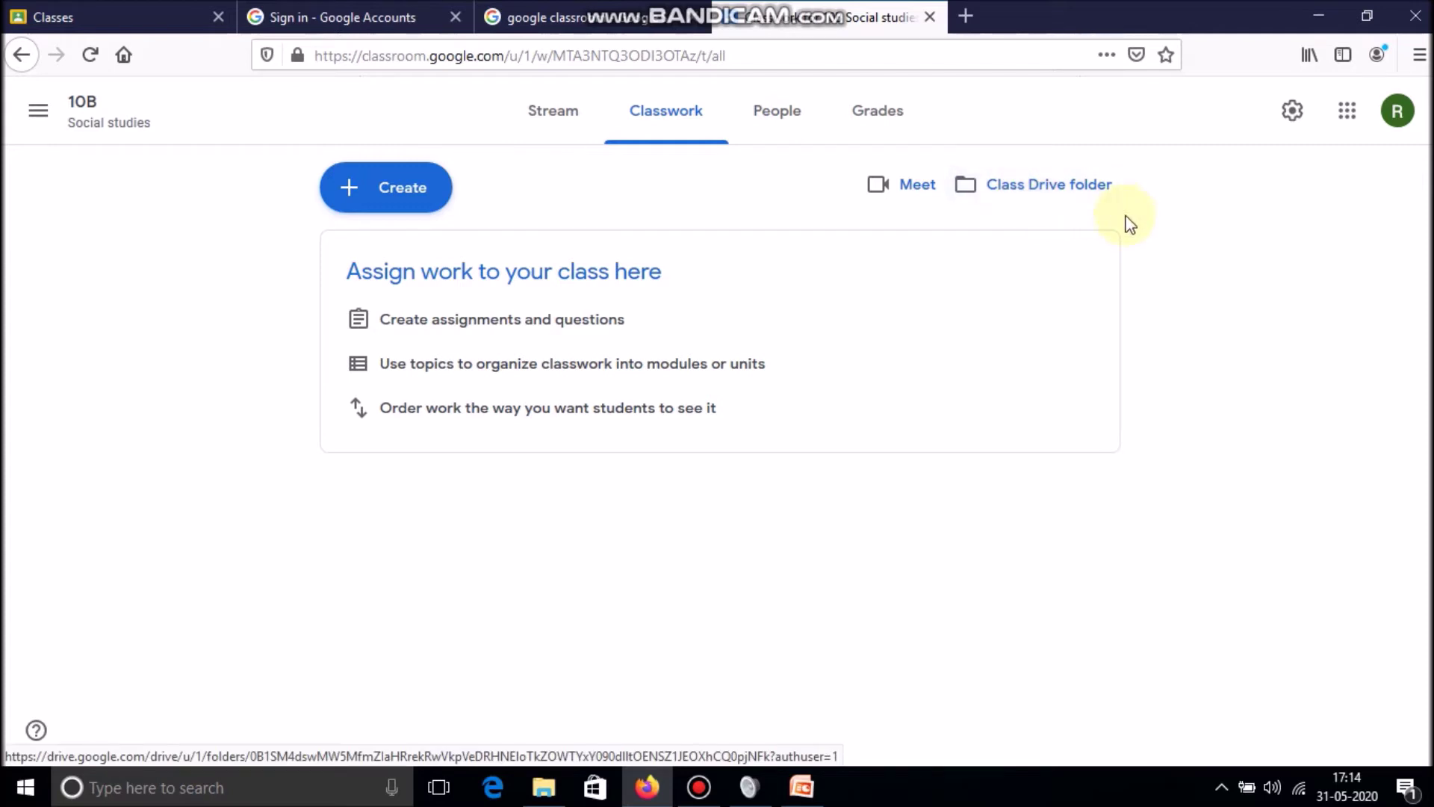
Step: Invite a student to the 10B Social studies class using the student's e-mail address
click(775, 122)
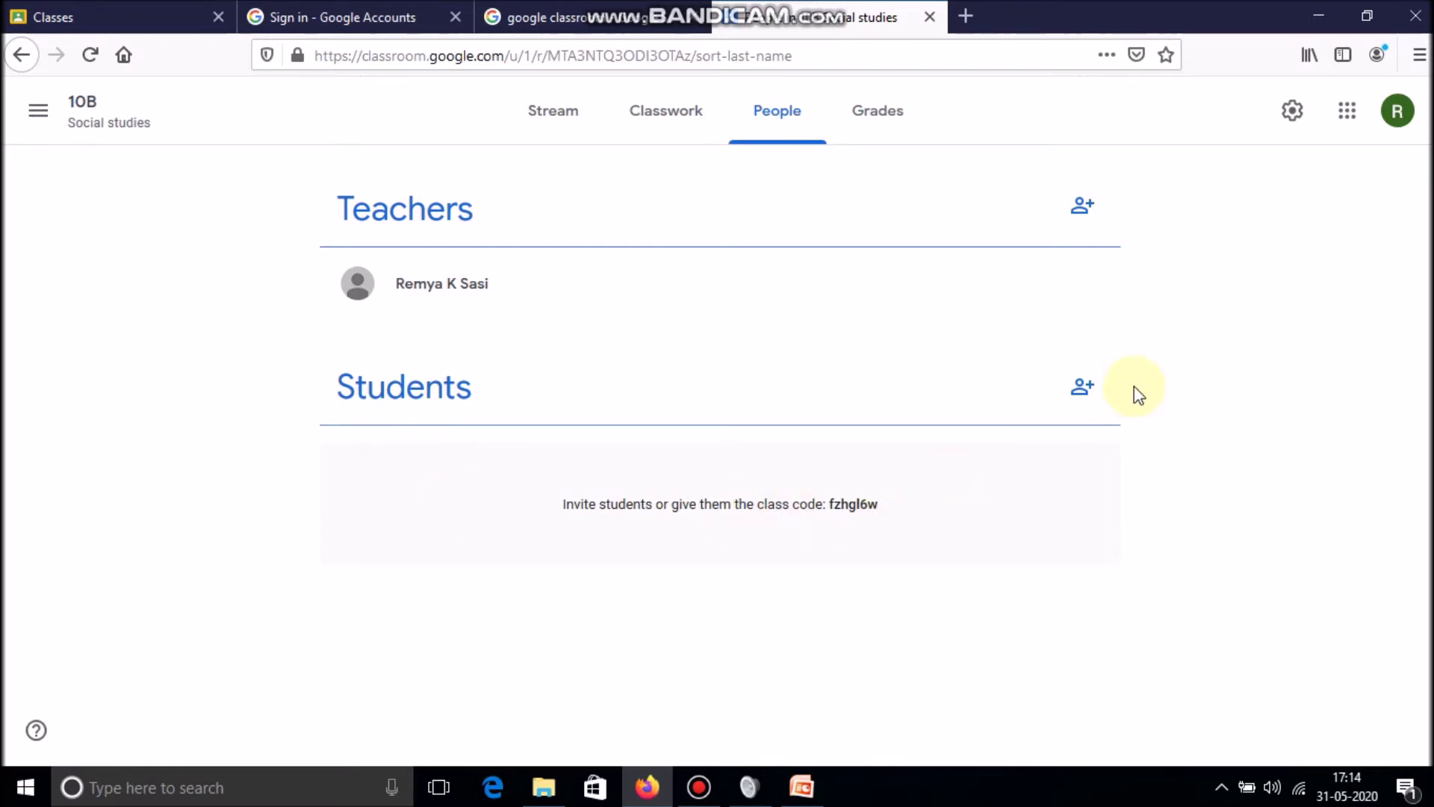
click(1083, 388)
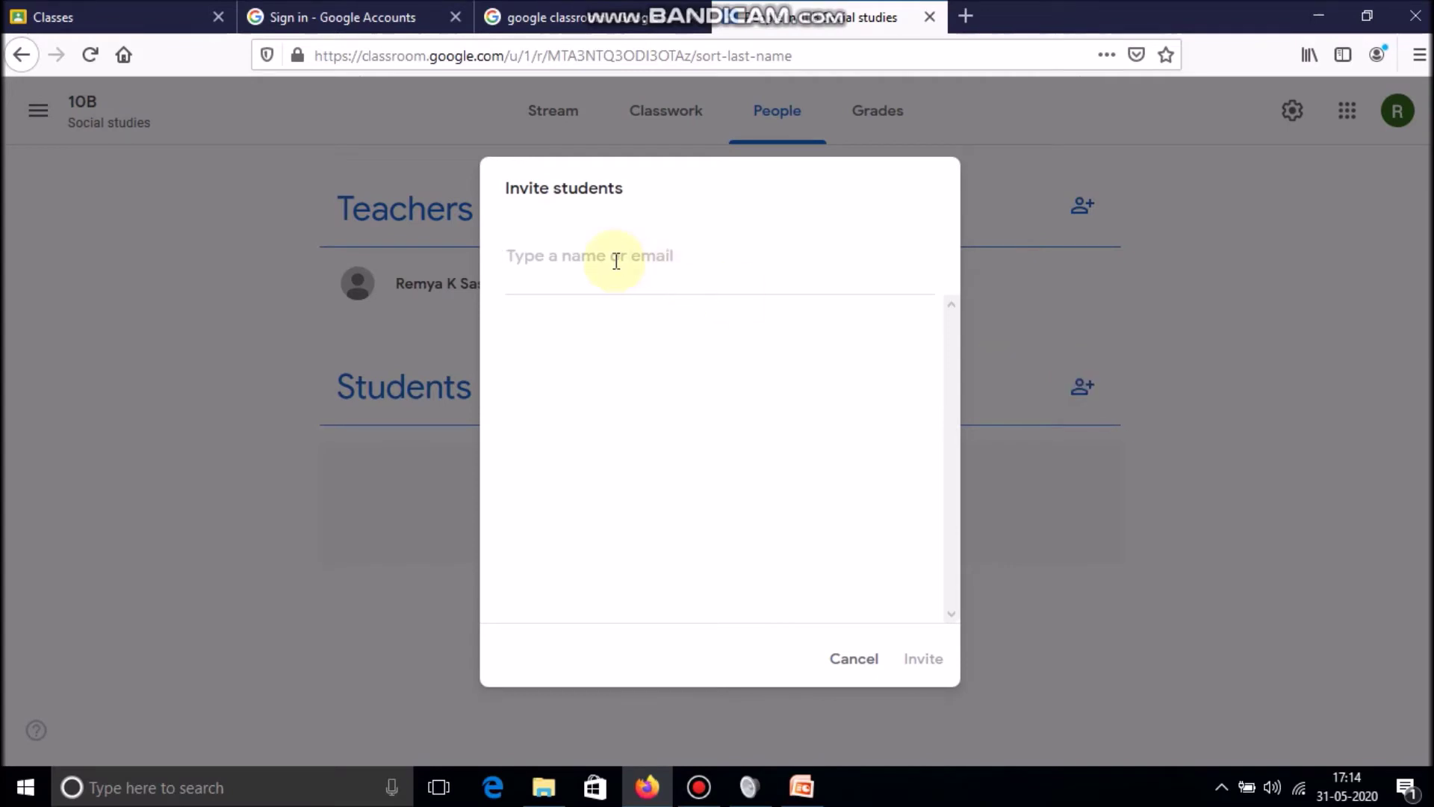
text(saj)
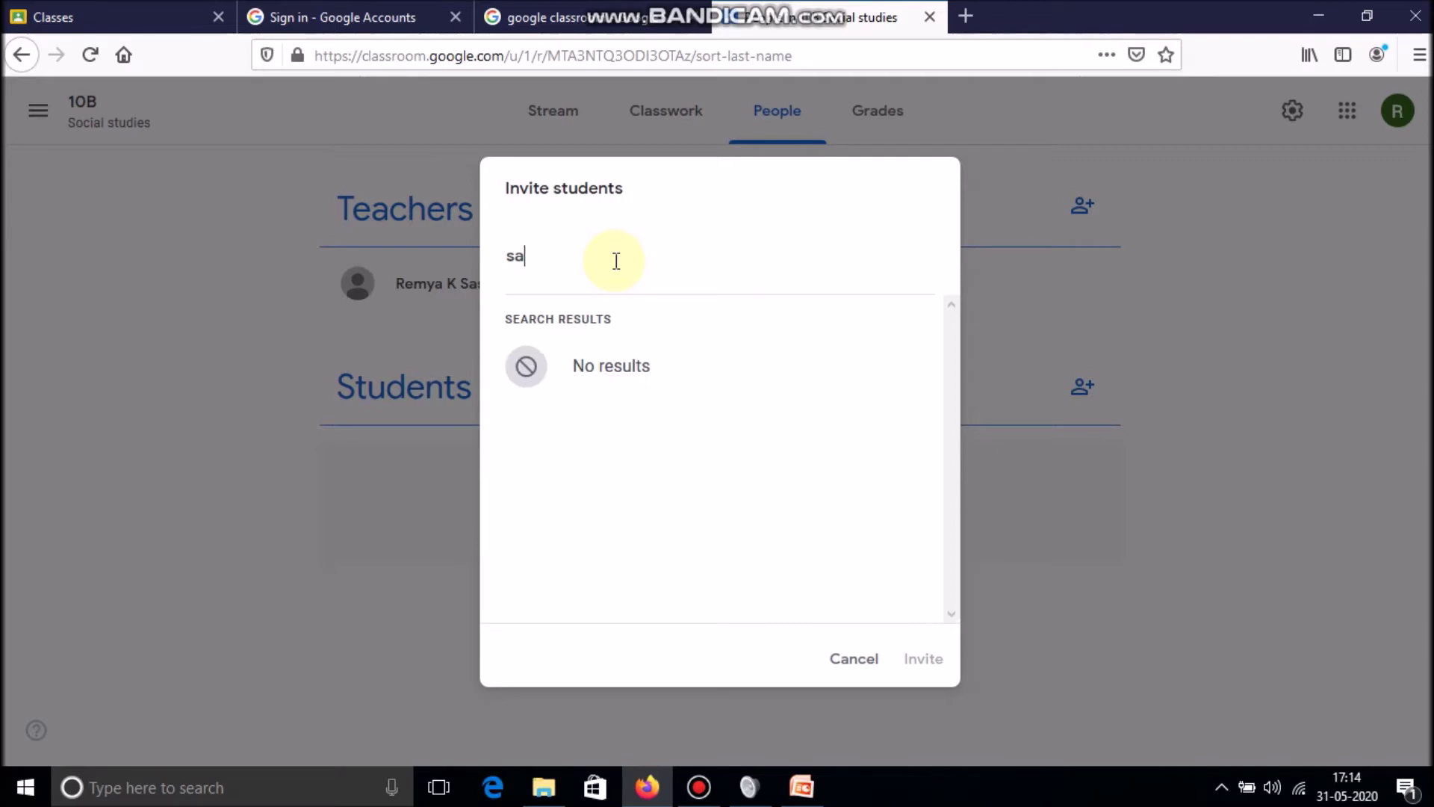
click(605, 385)
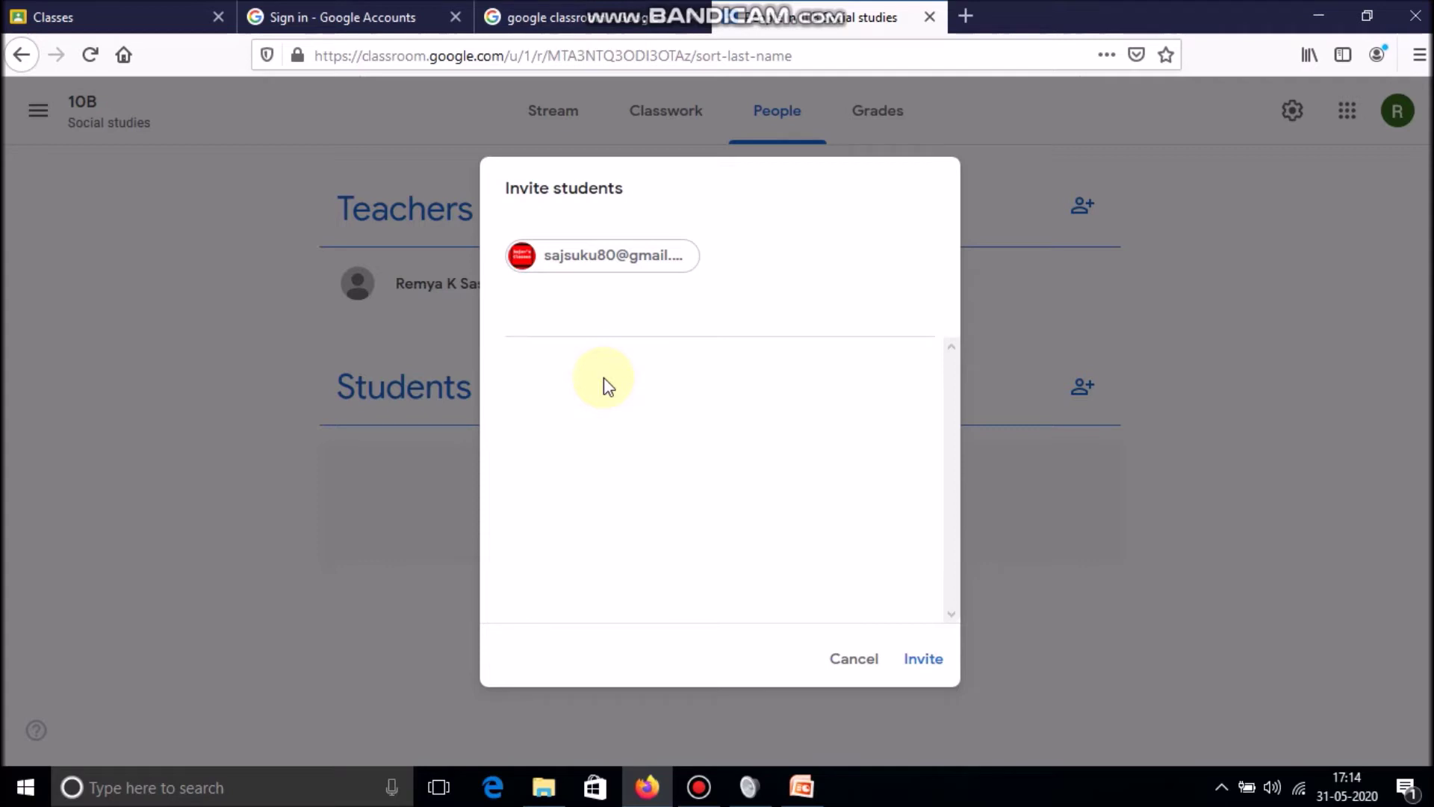
click(913, 665)
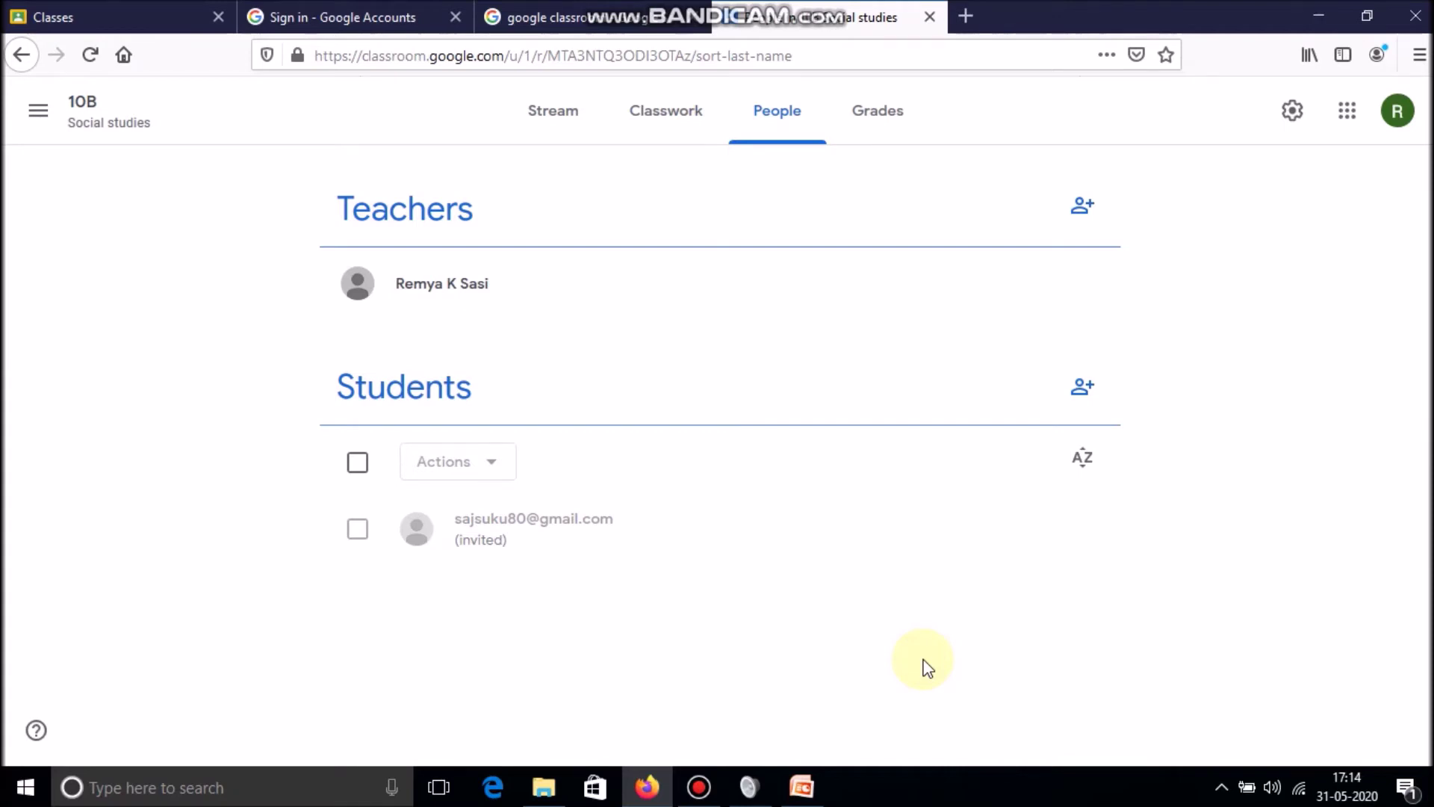
Step: View the class's grades page and return to the overview of all classes
click(905, 126)
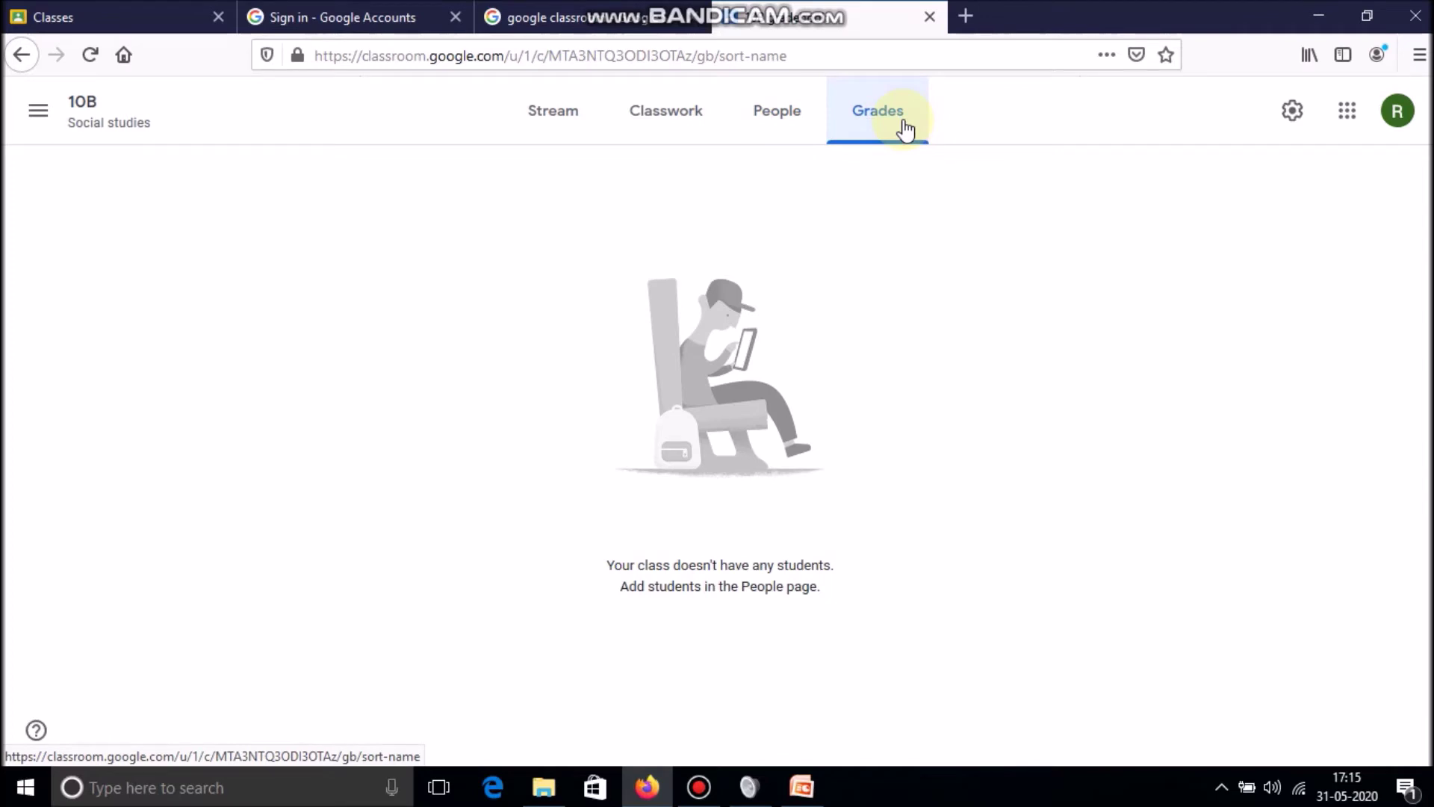
click(35, 114)
click(101, 119)
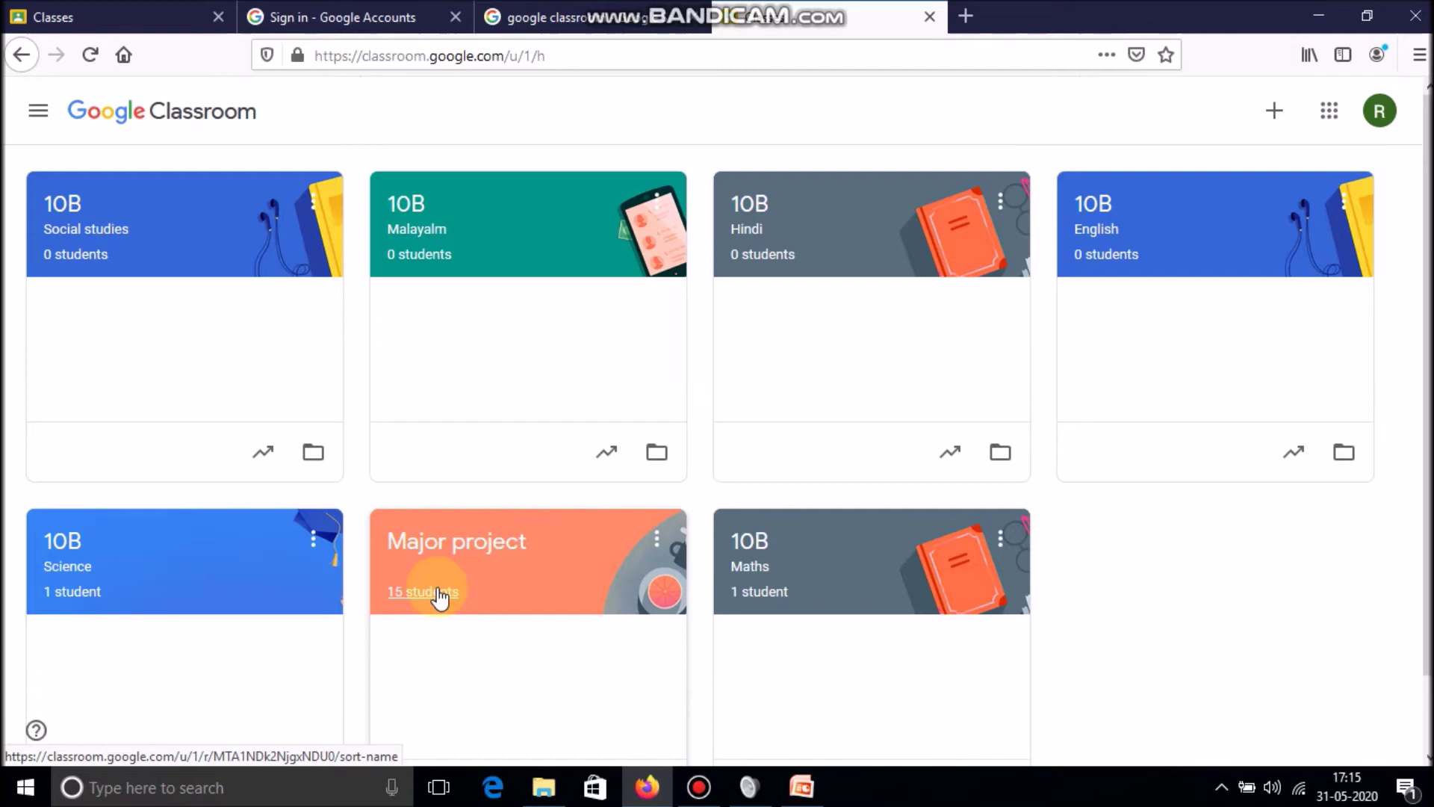
Step: Open the 10B Social studies class, display its class code enlarged and close the code display
click(214, 236)
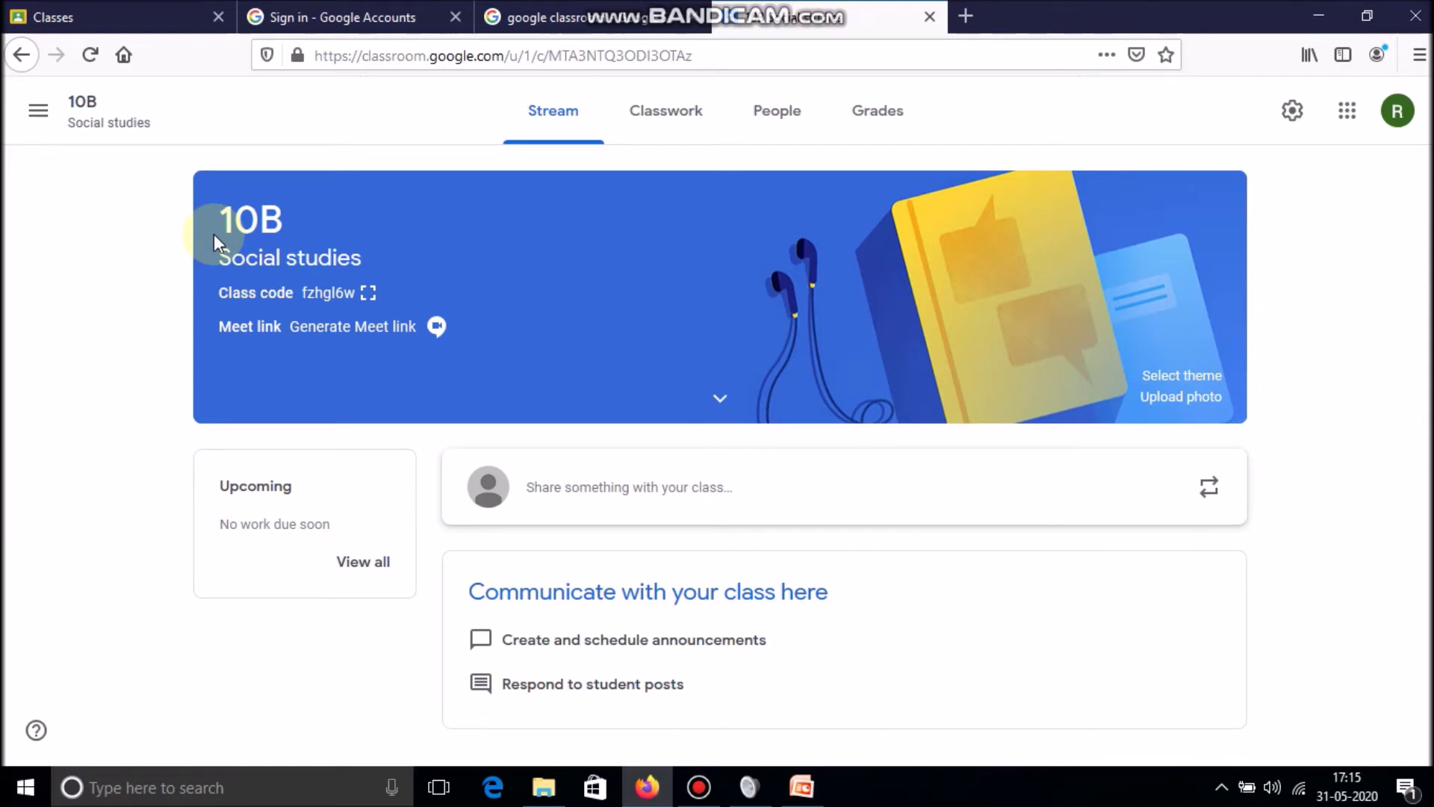
click(368, 291)
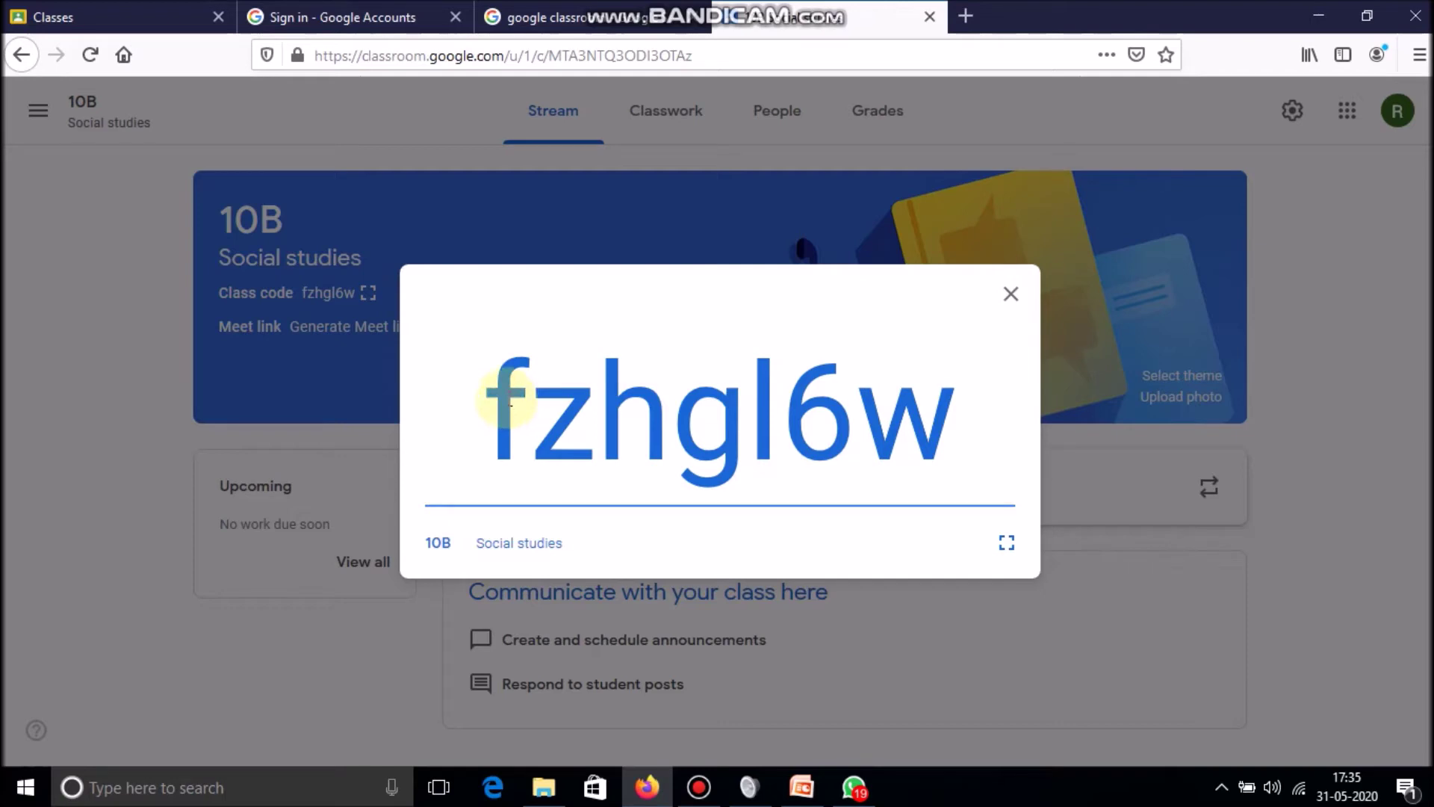
click(1006, 297)
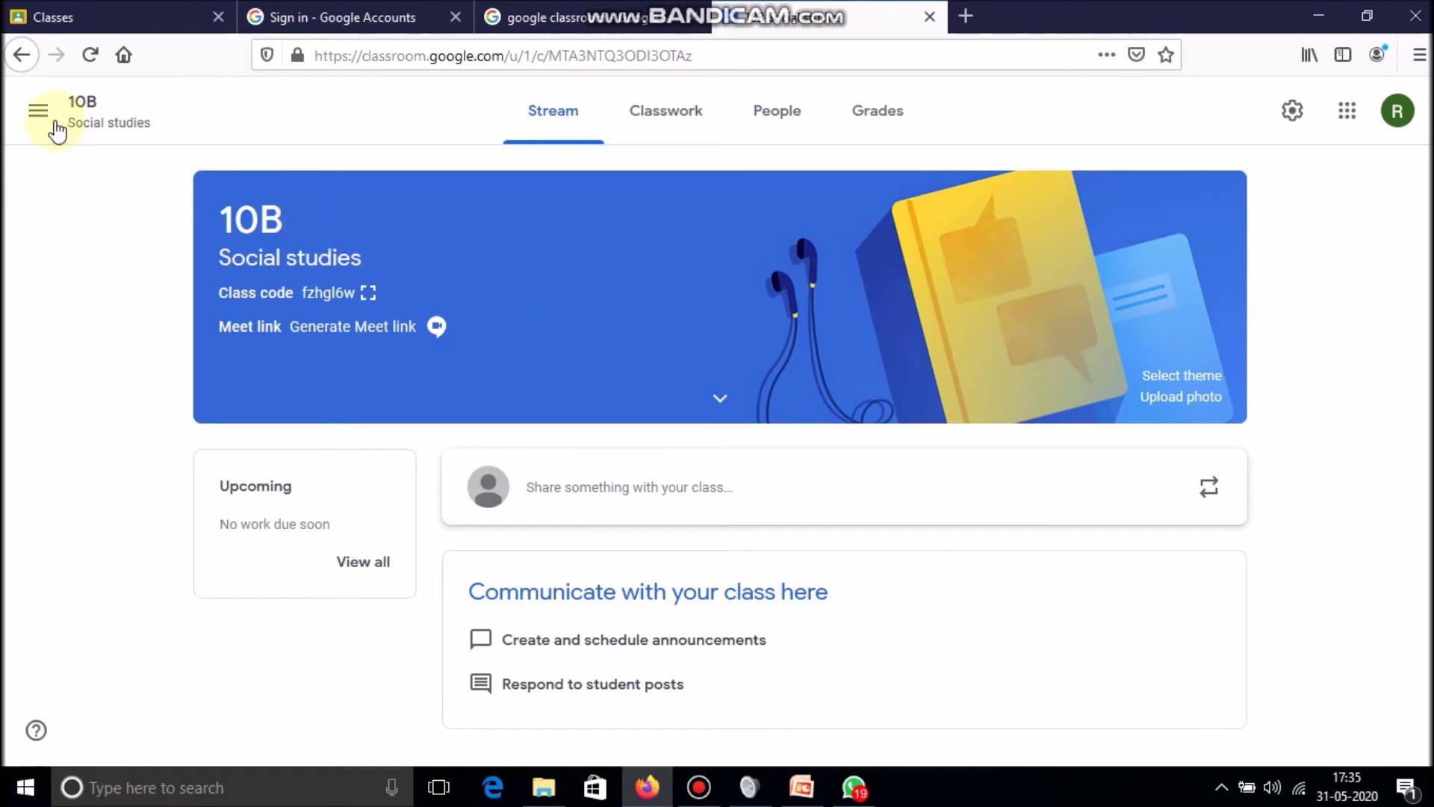
Step: Return to the overview of all classes and open the 10B Hindi class to view its class code
click(47, 118)
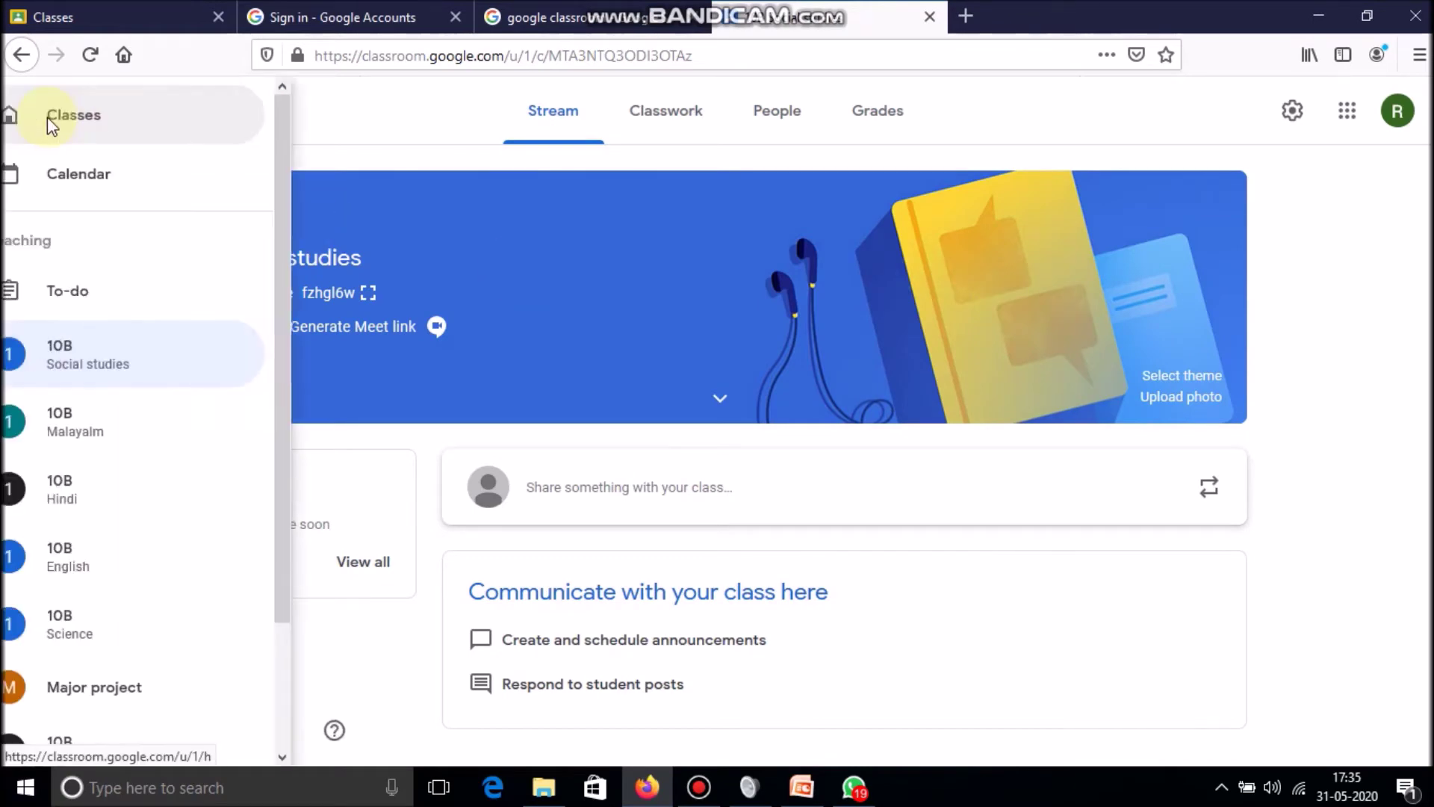
click(112, 124)
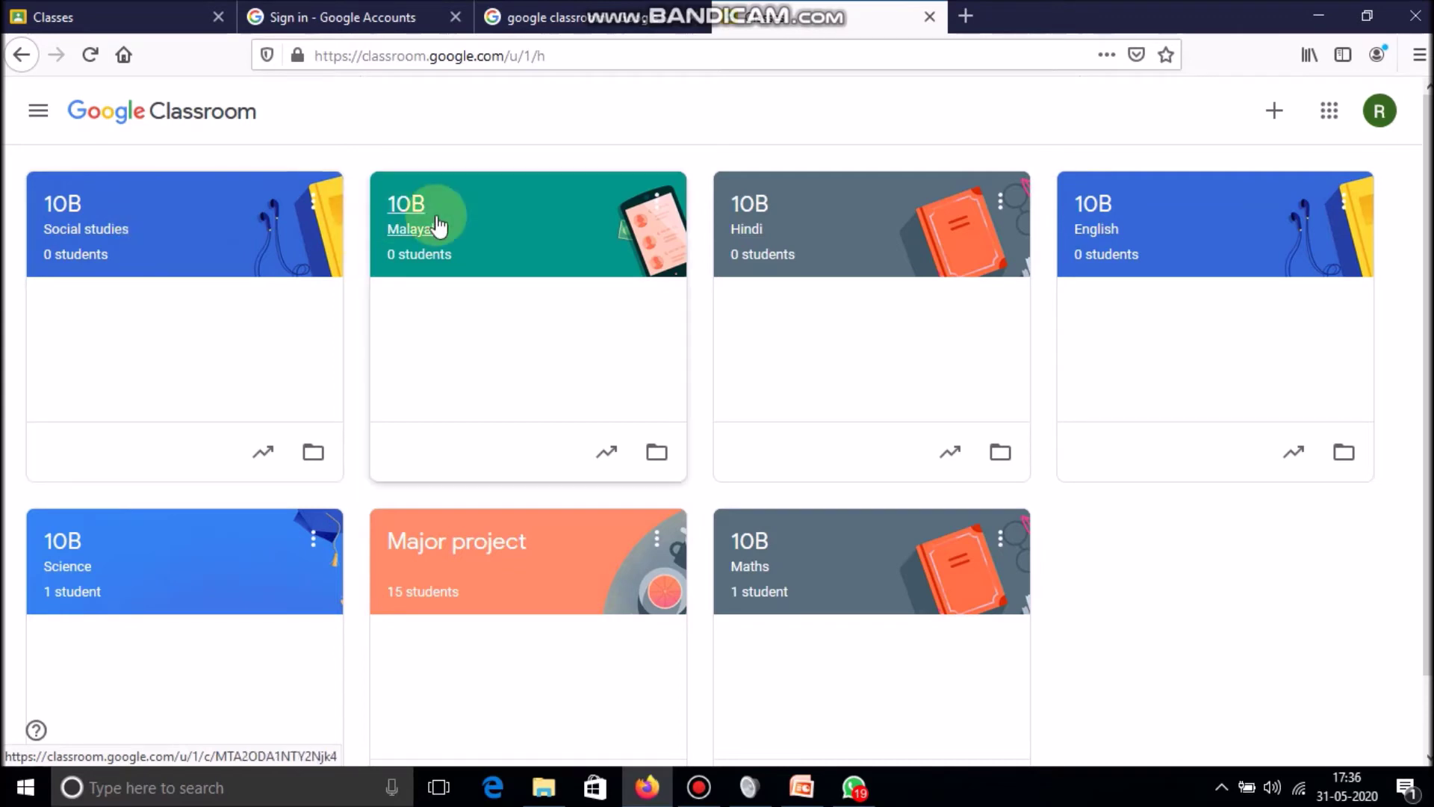
click(746, 238)
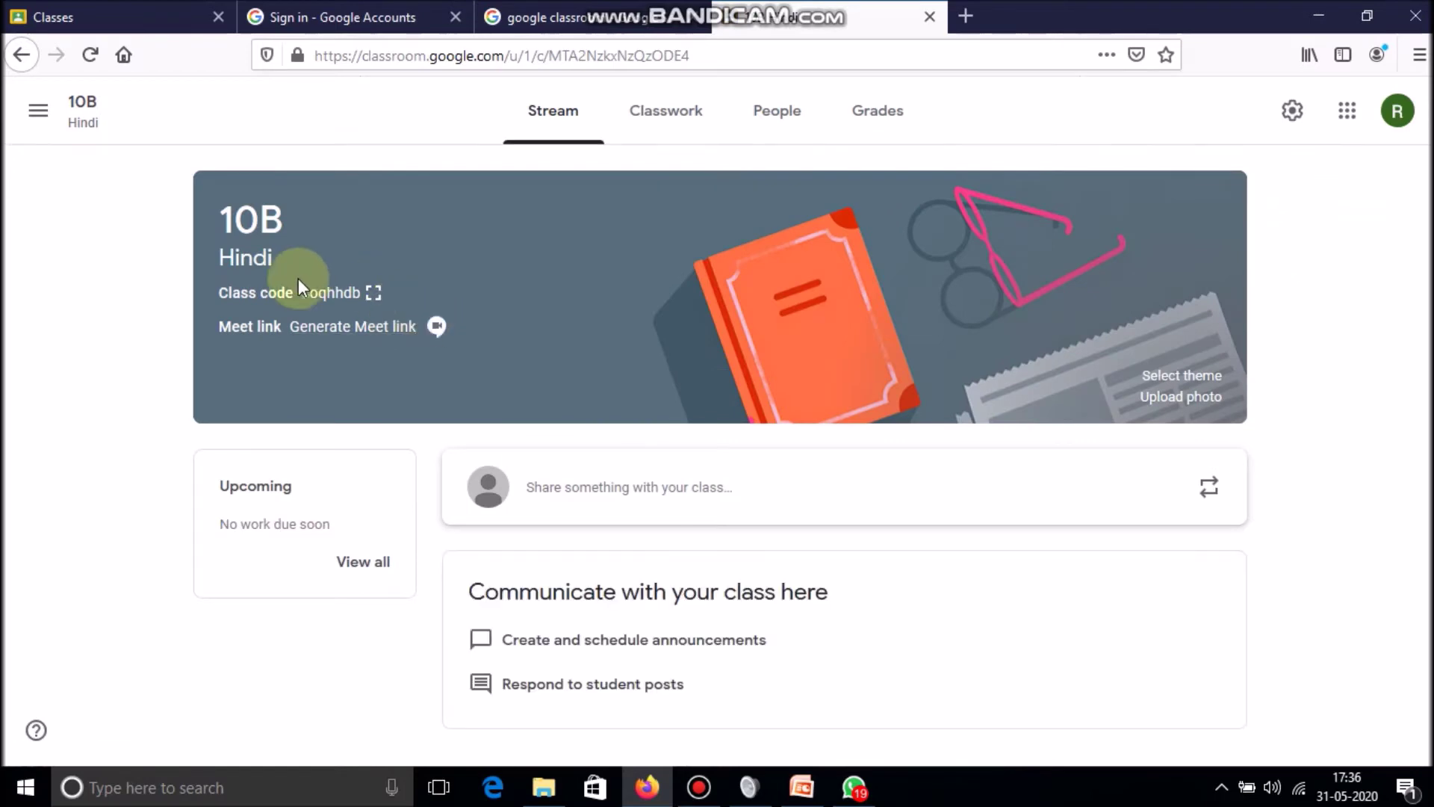
Step: Switch to PowerPoint and save the Class 10B subject code table as a PNG picture named Picture2 in the Pictures folder
click(801, 790)
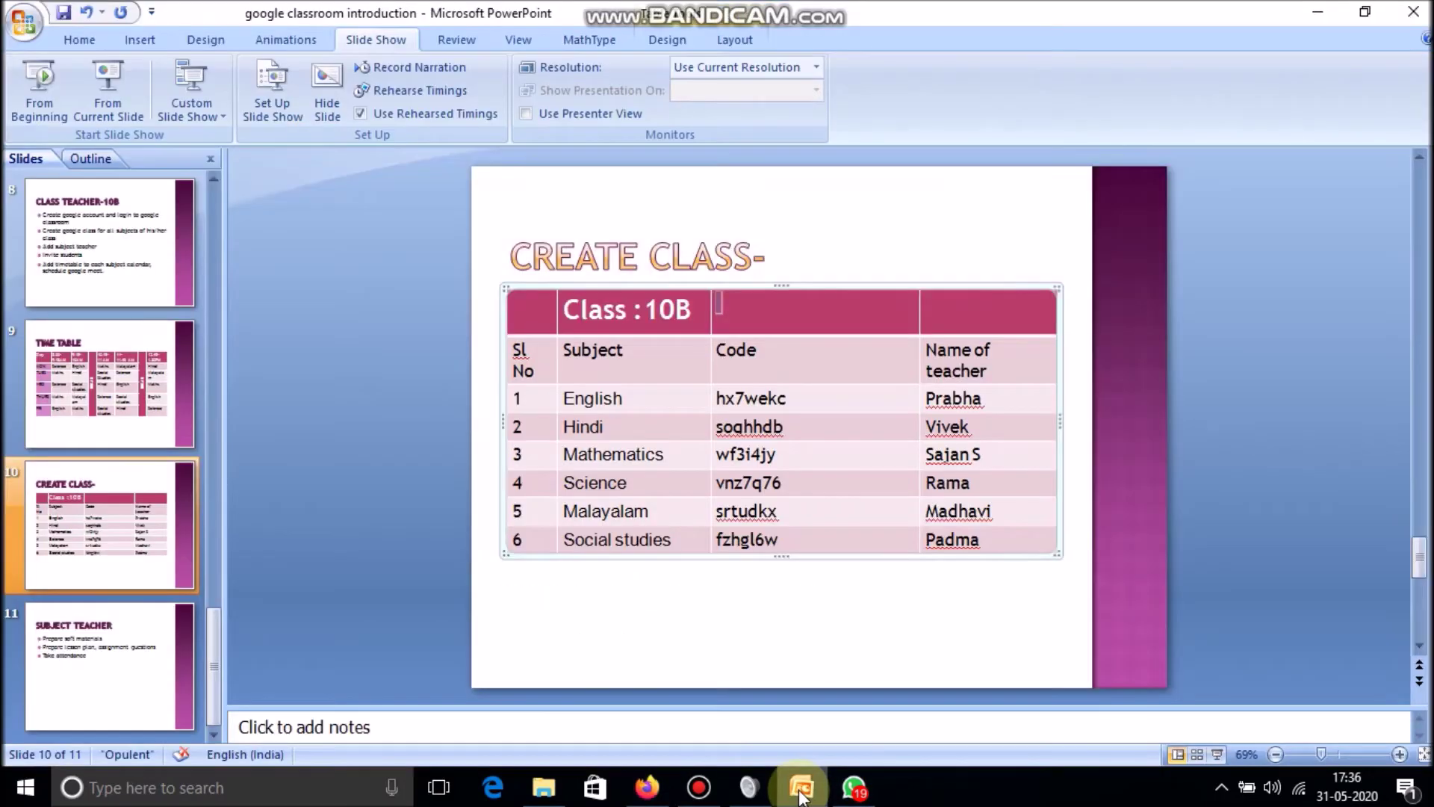
click(801, 605)
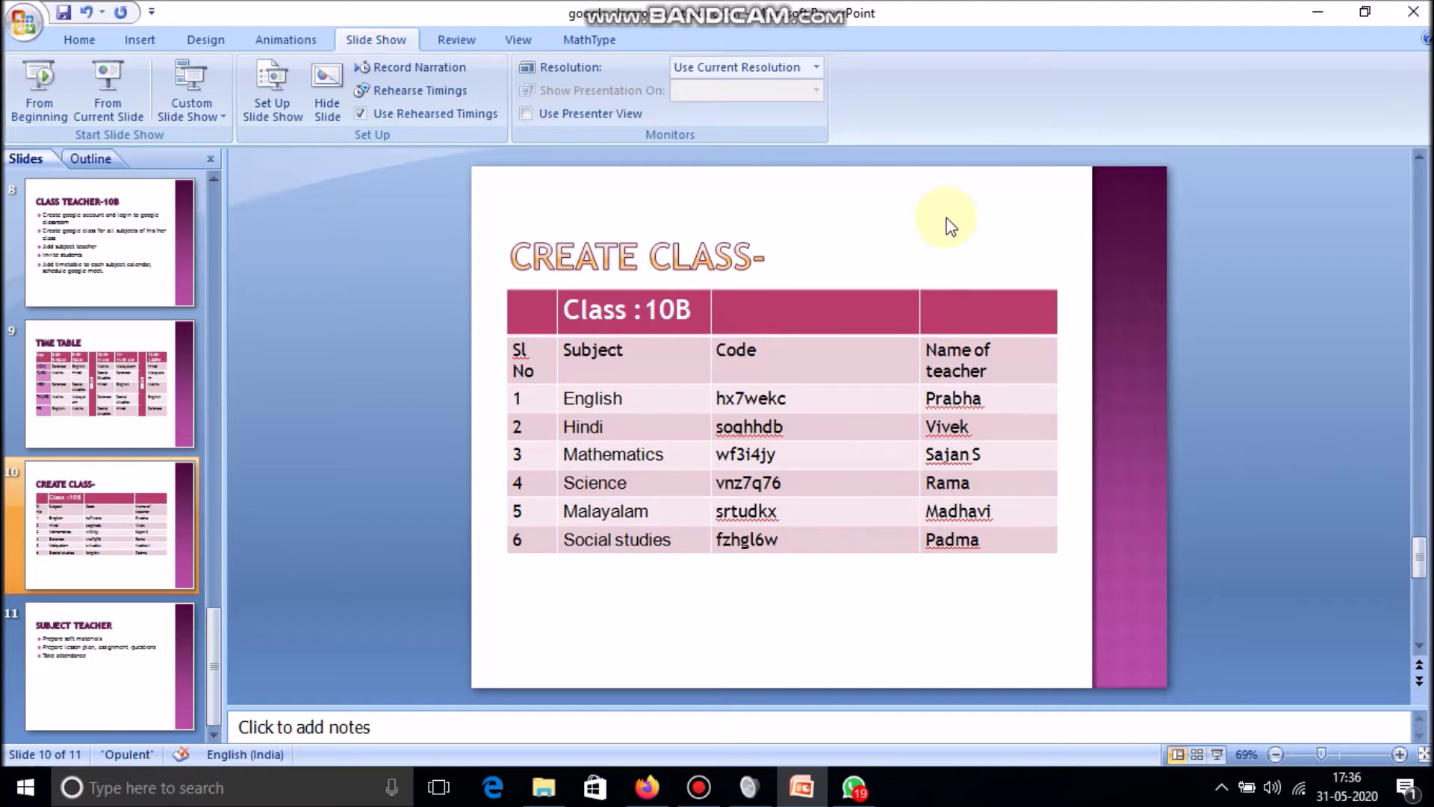
click(947, 342)
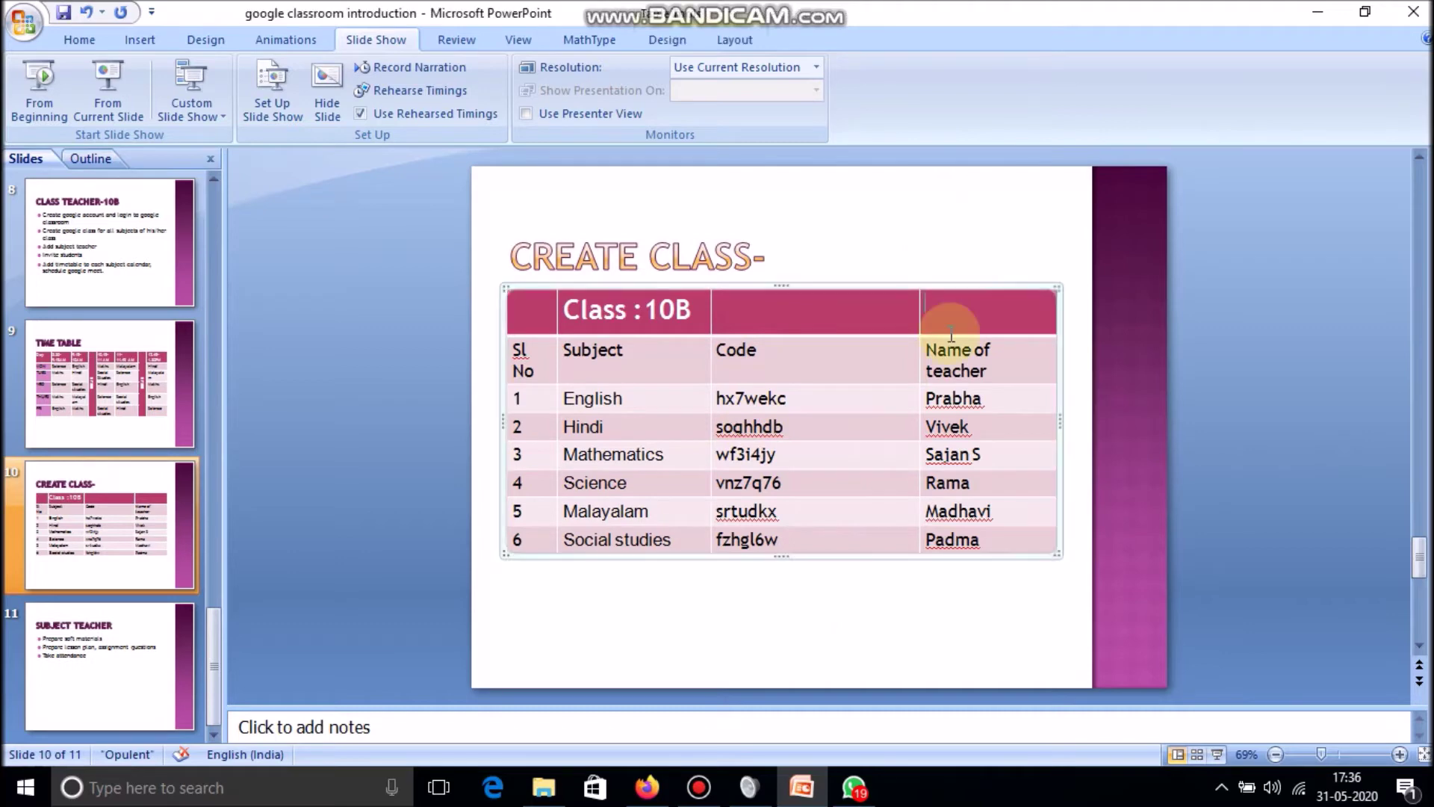
right_click(958, 290)
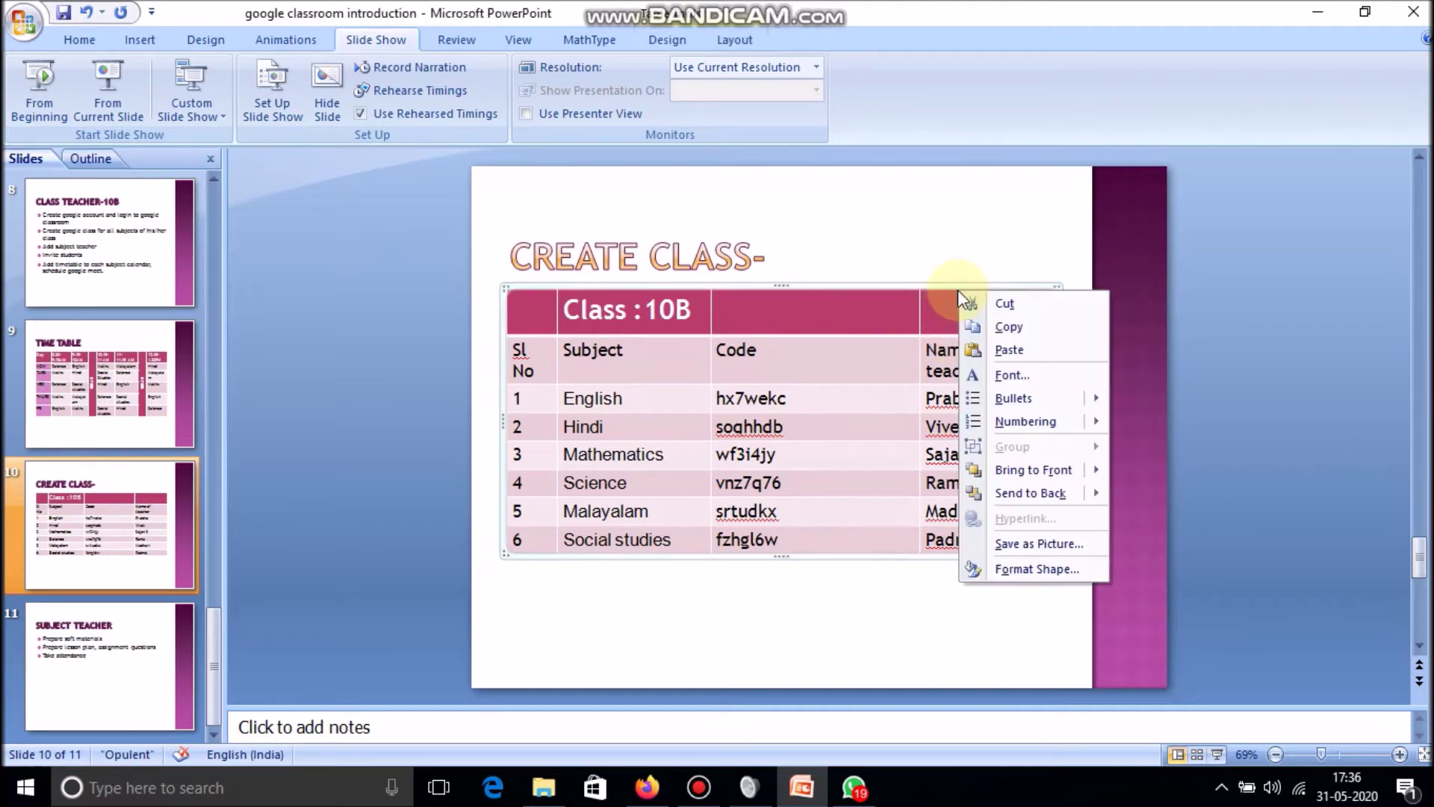
click(1014, 544)
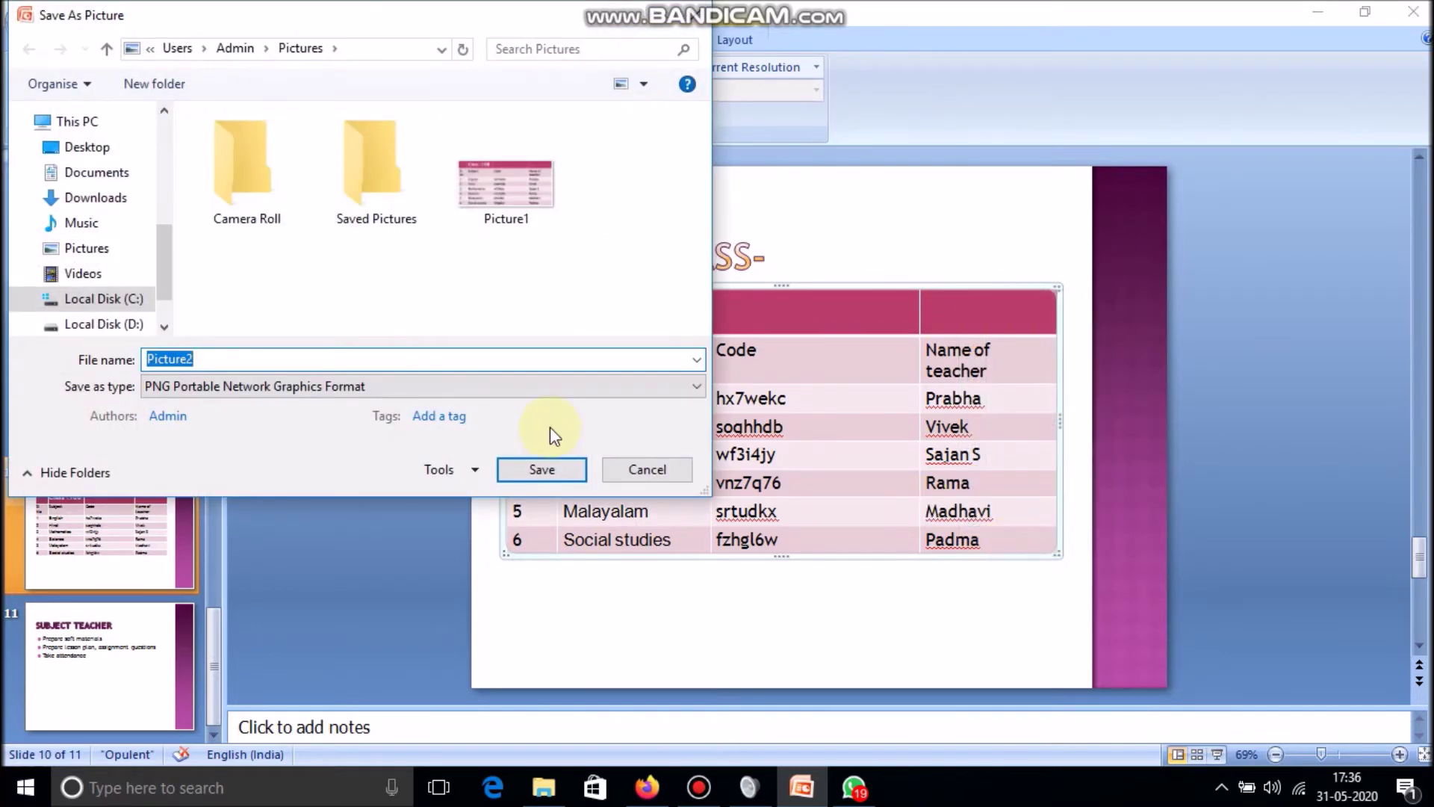
click(534, 466)
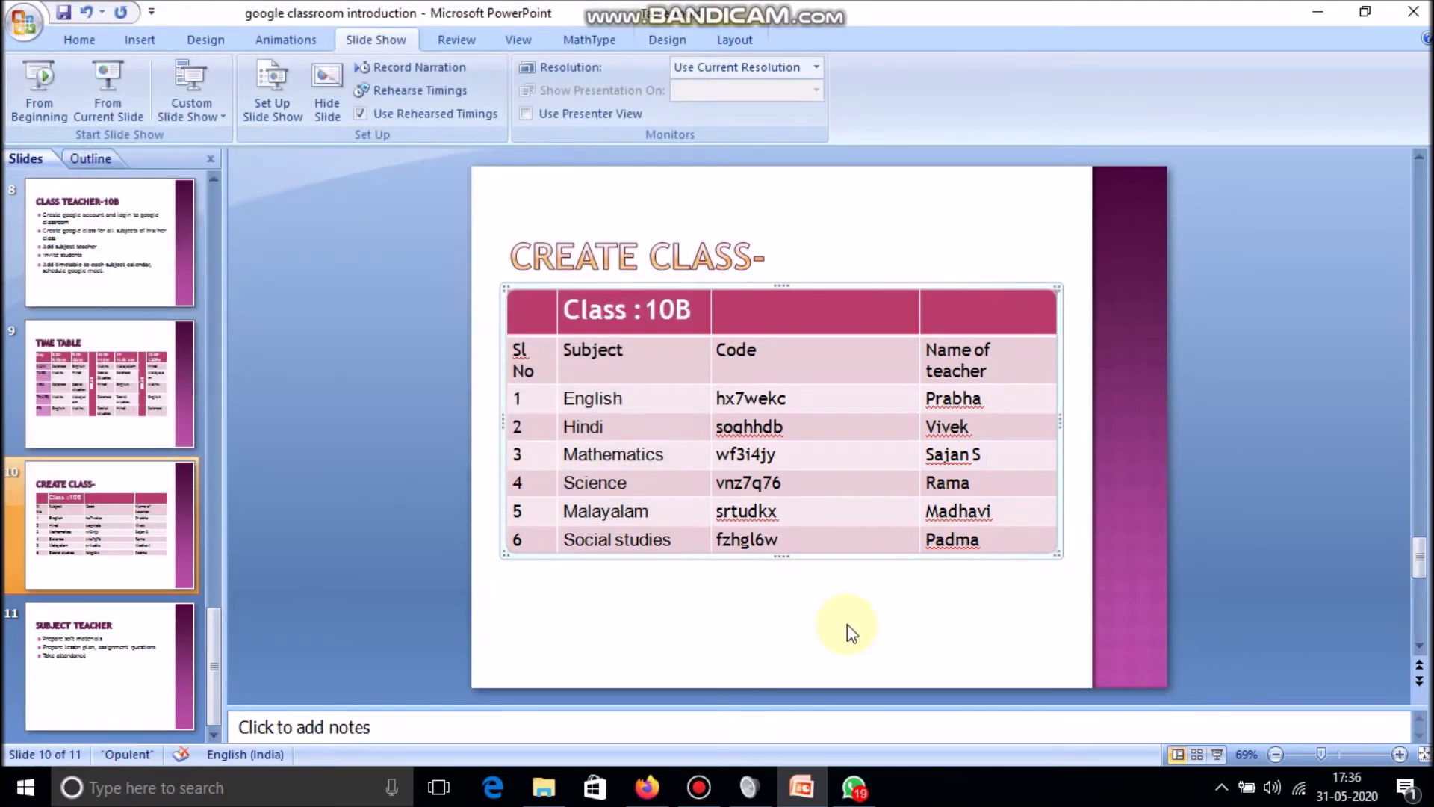
Step: Switch to WhatsApp, send Picture1 to the open chat with the caption "Students please join above classes" and put WhatsApp away
mouse_move(860, 784)
click(860, 785)
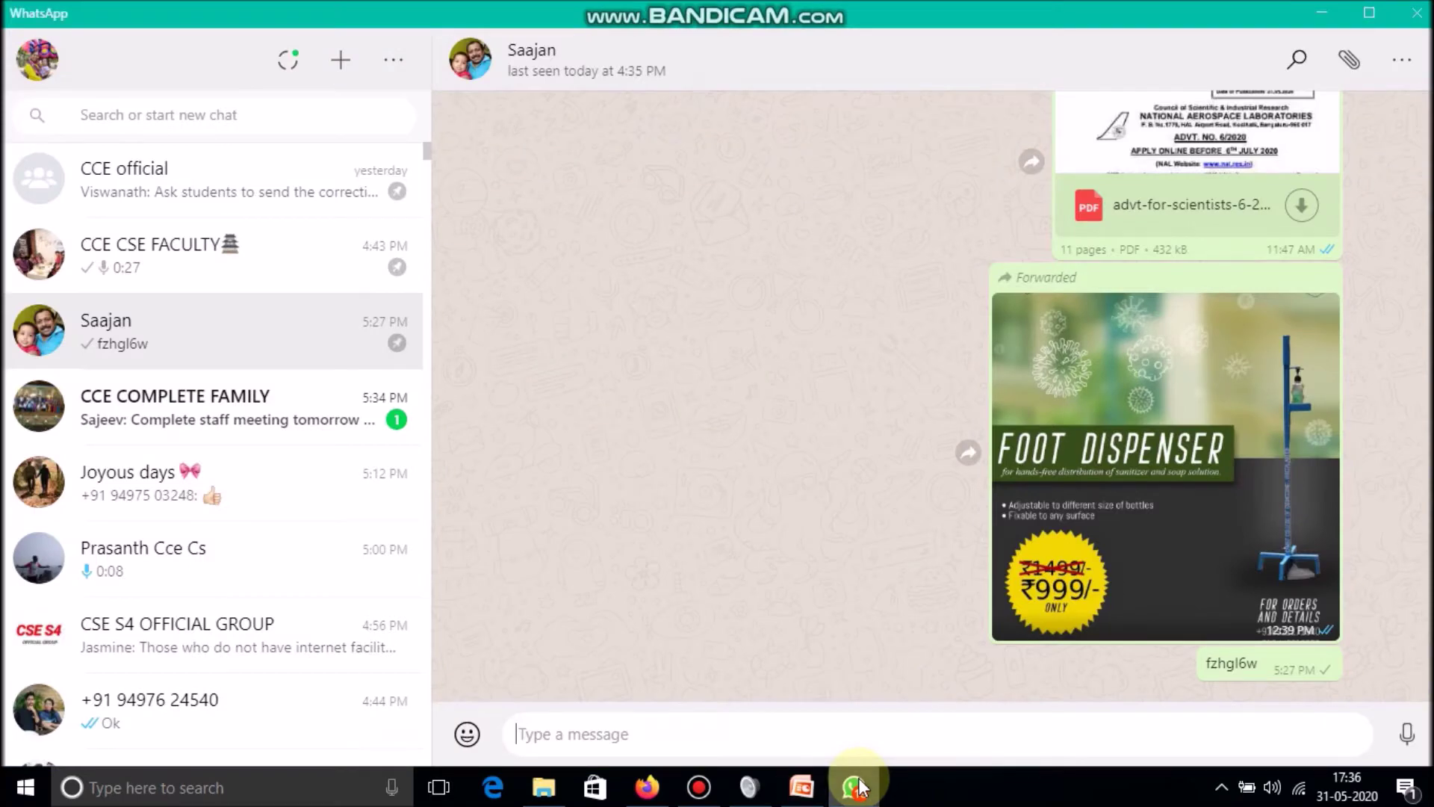
click(1349, 60)
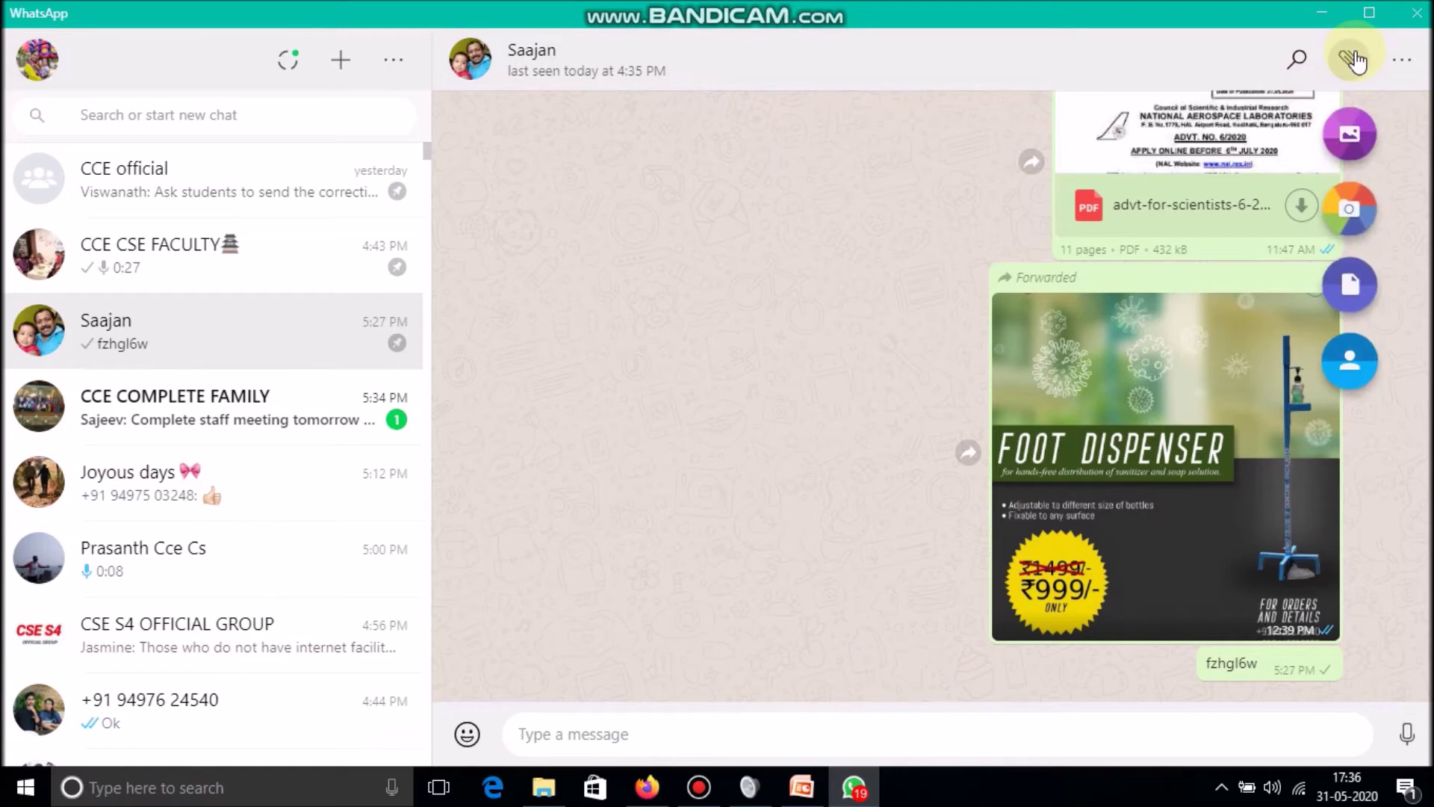
click(1349, 136)
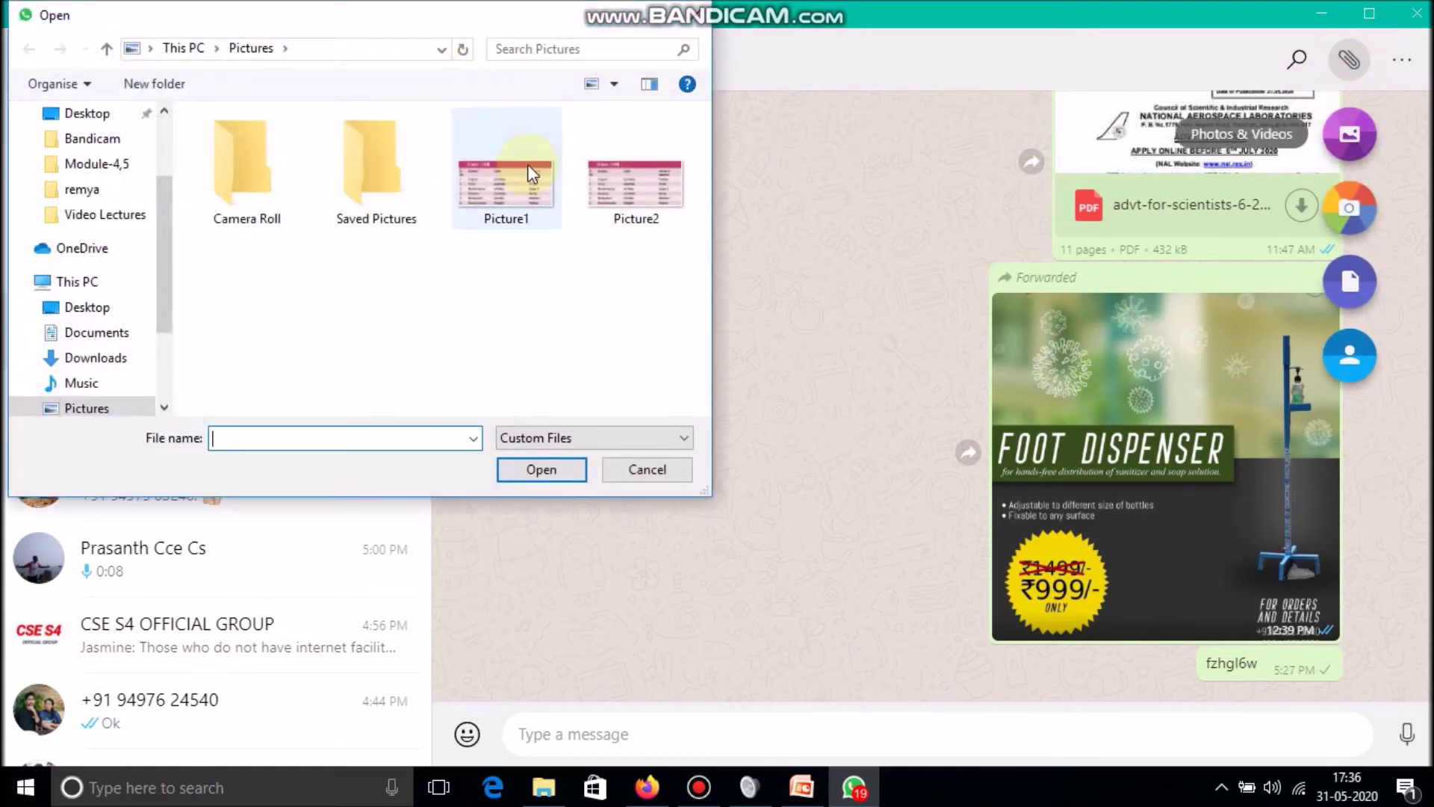
double_click(535, 170)
text(Students please join above classes)
click(1372, 626)
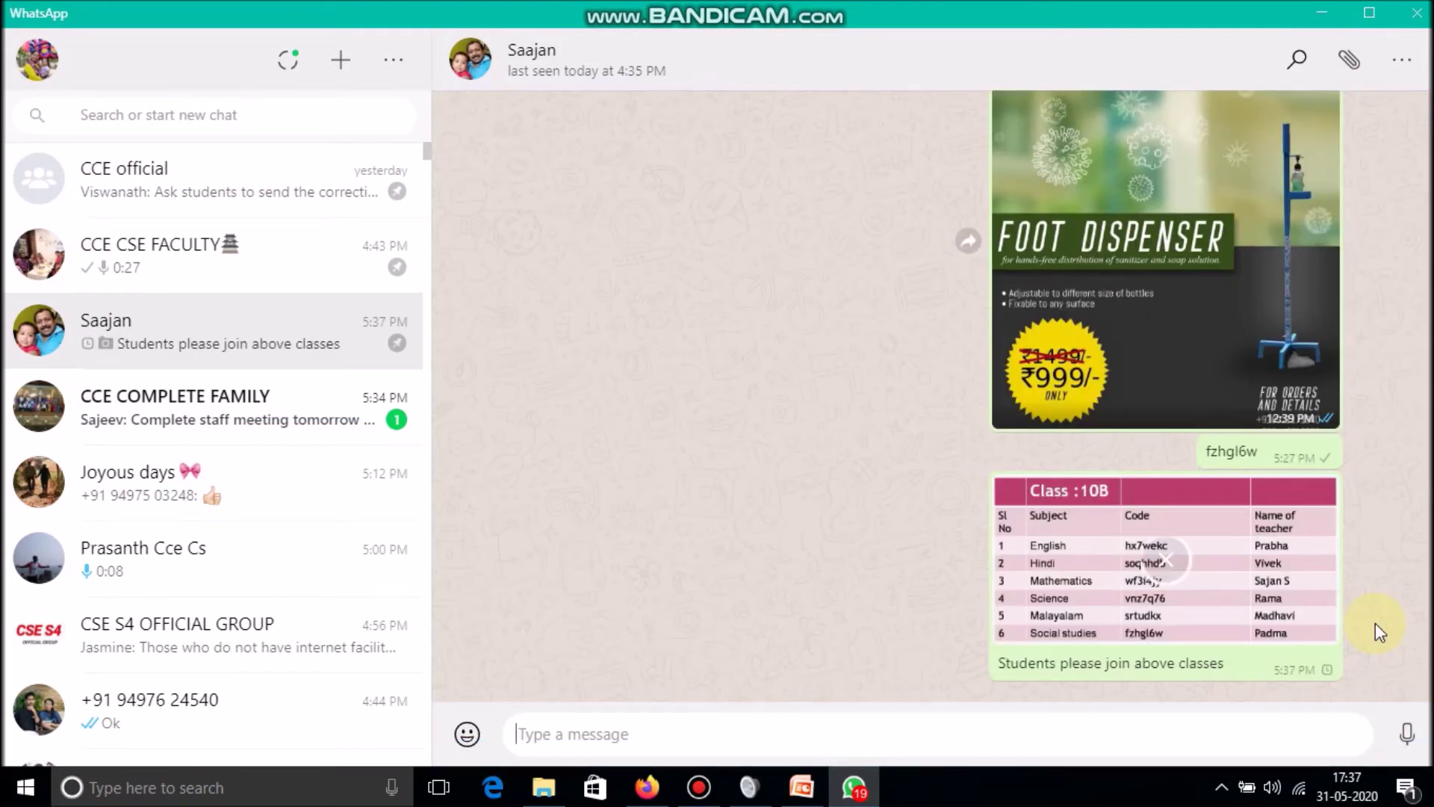
click(1340, 9)
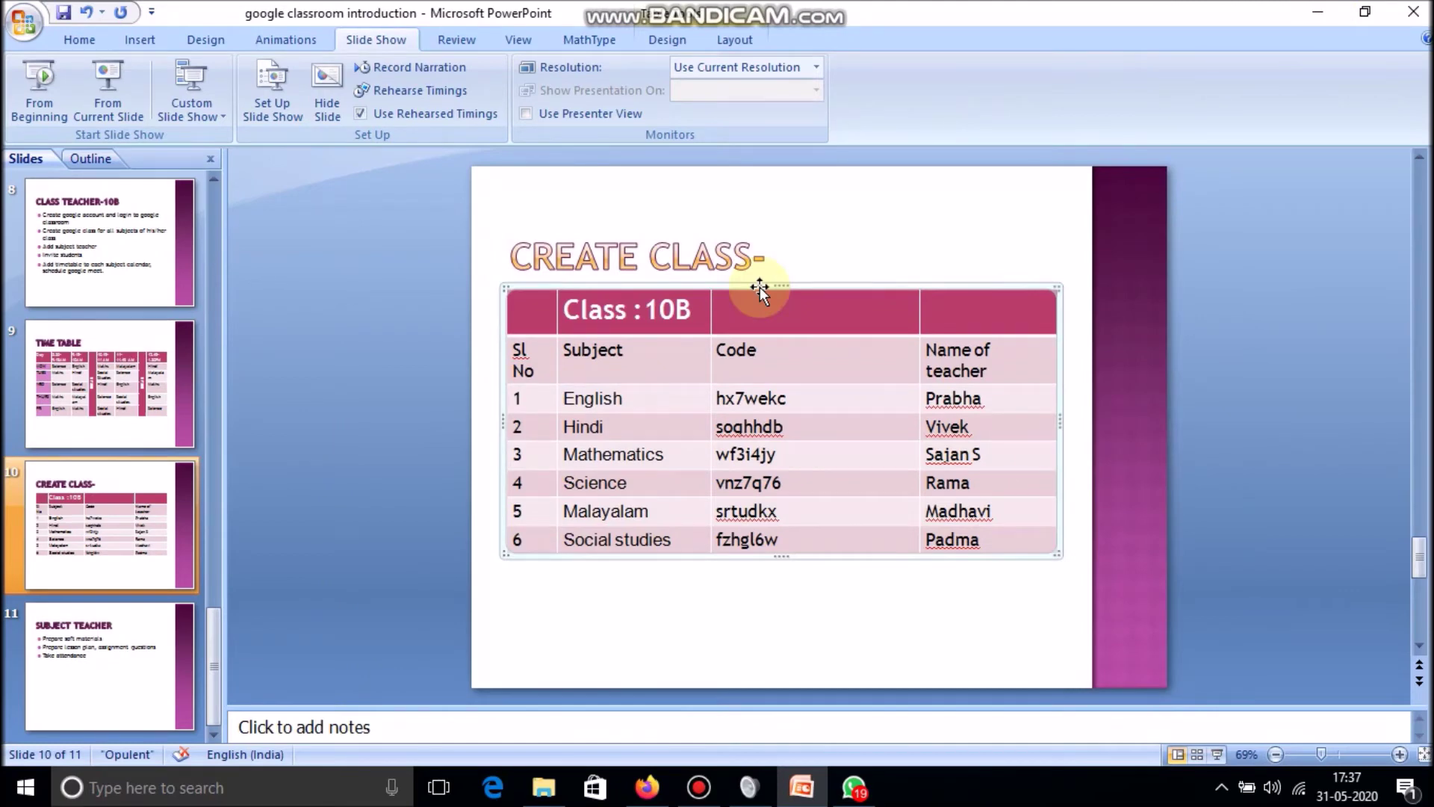
Step: Leave the timetable slide show, switch to Google Classroom and open Google Calendar from the 10B Malayalm class's classwork page
click(639, 798)
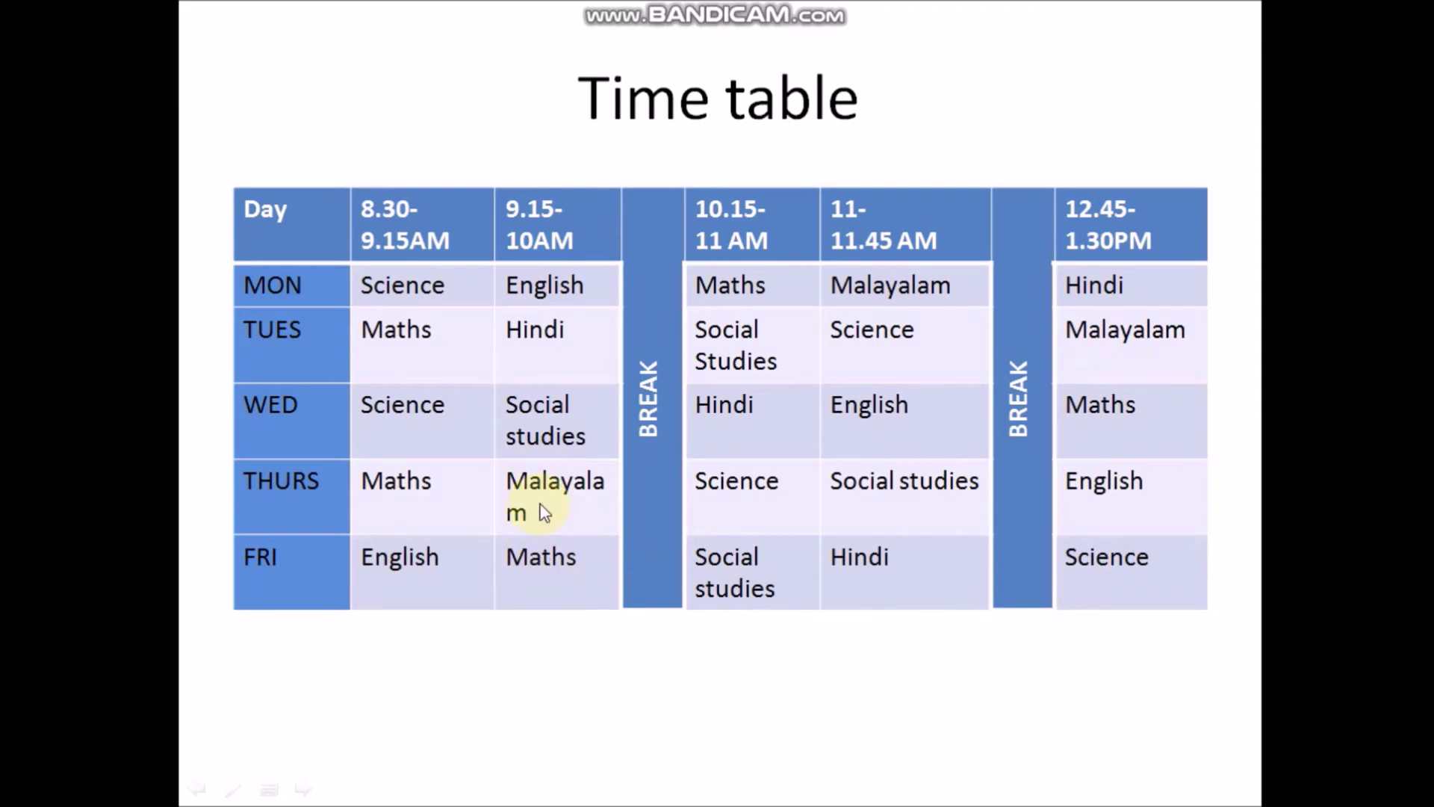
key(Escape)
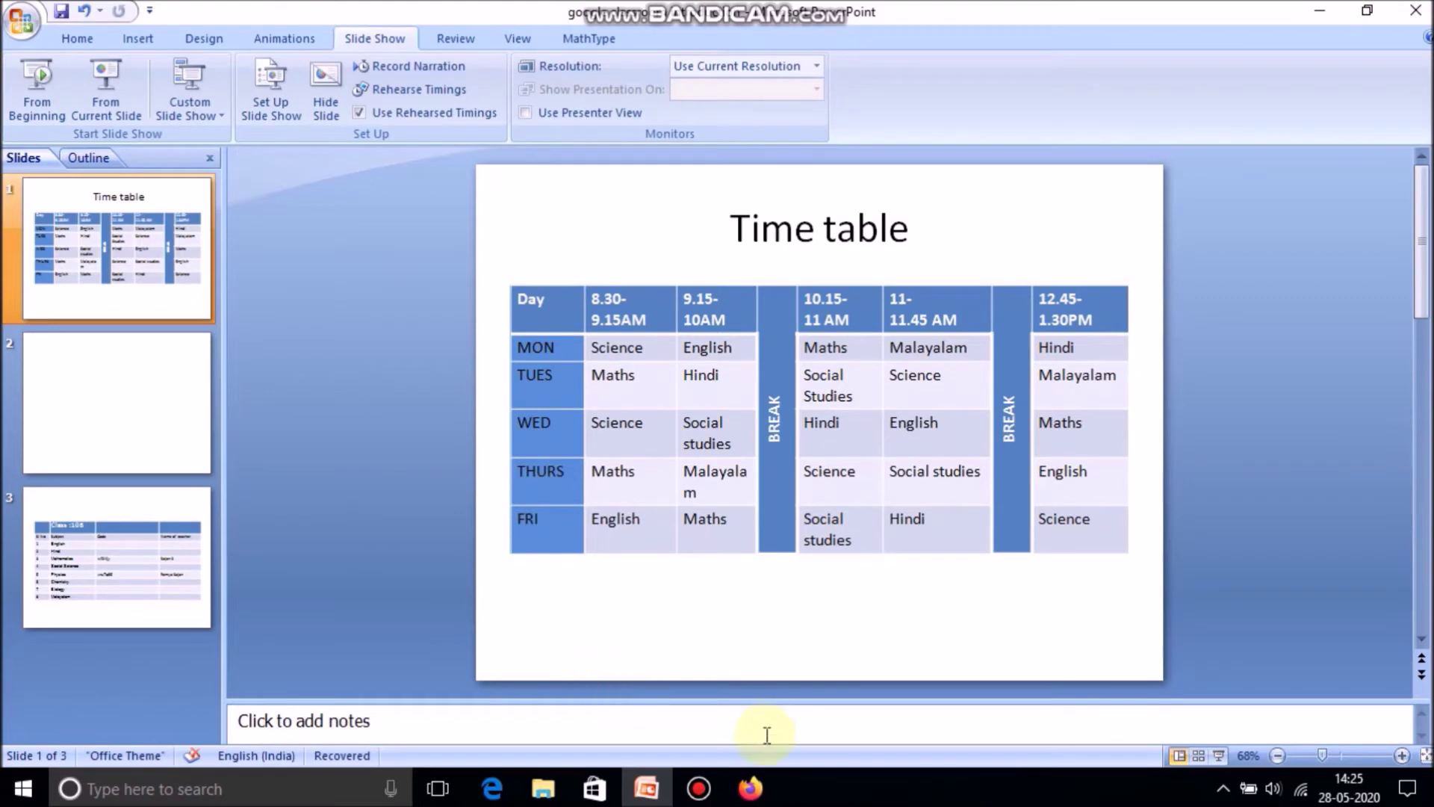
click(749, 788)
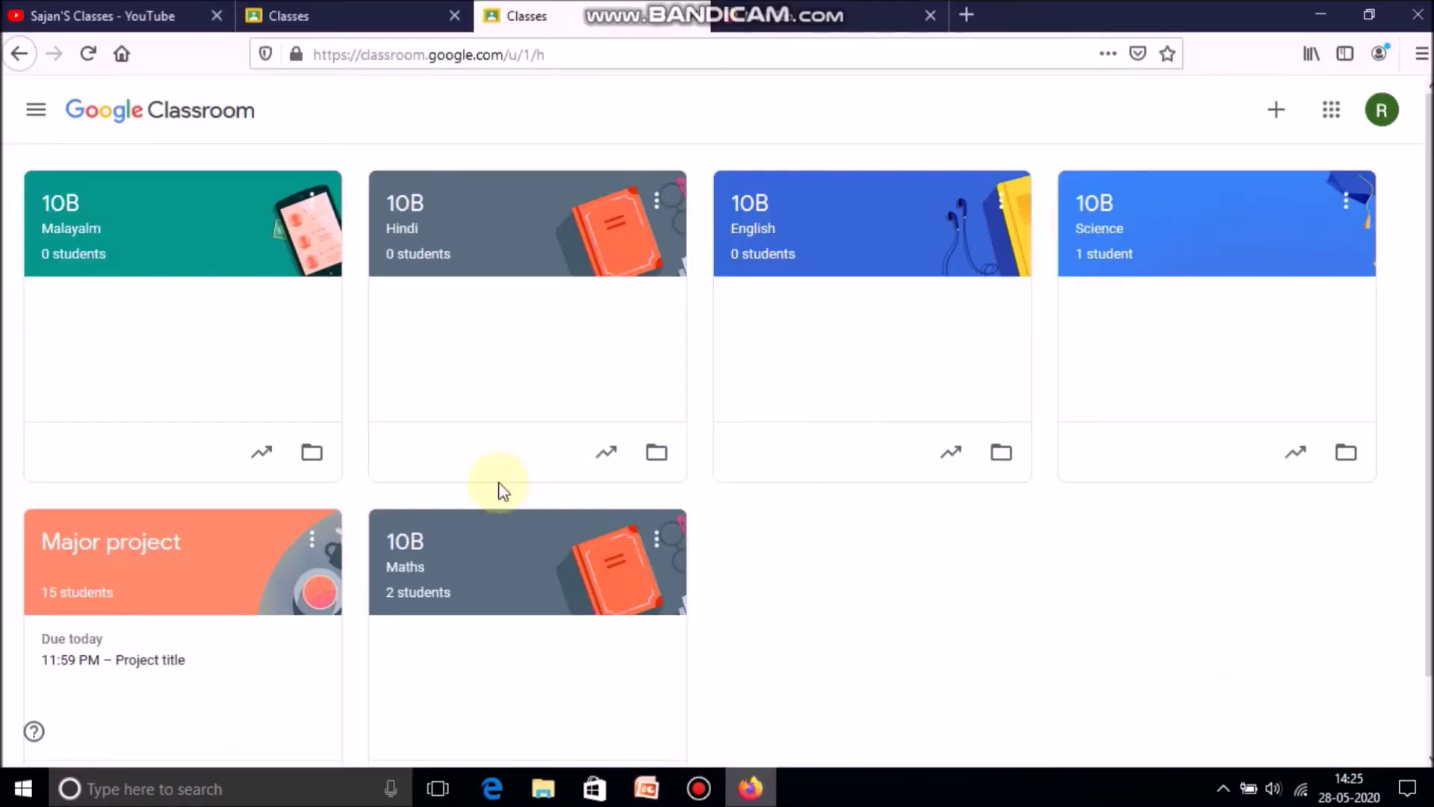
click(159, 352)
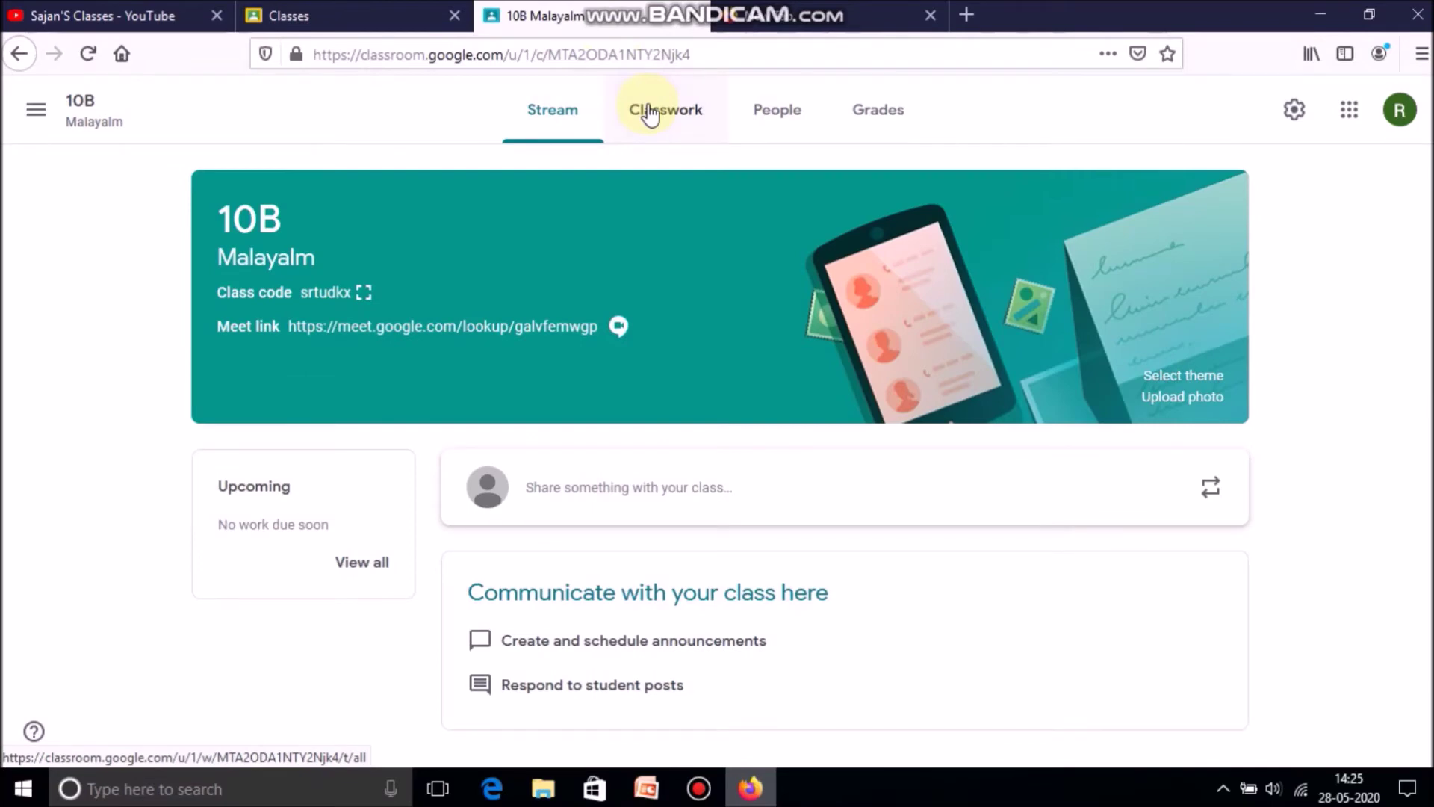
click(650, 113)
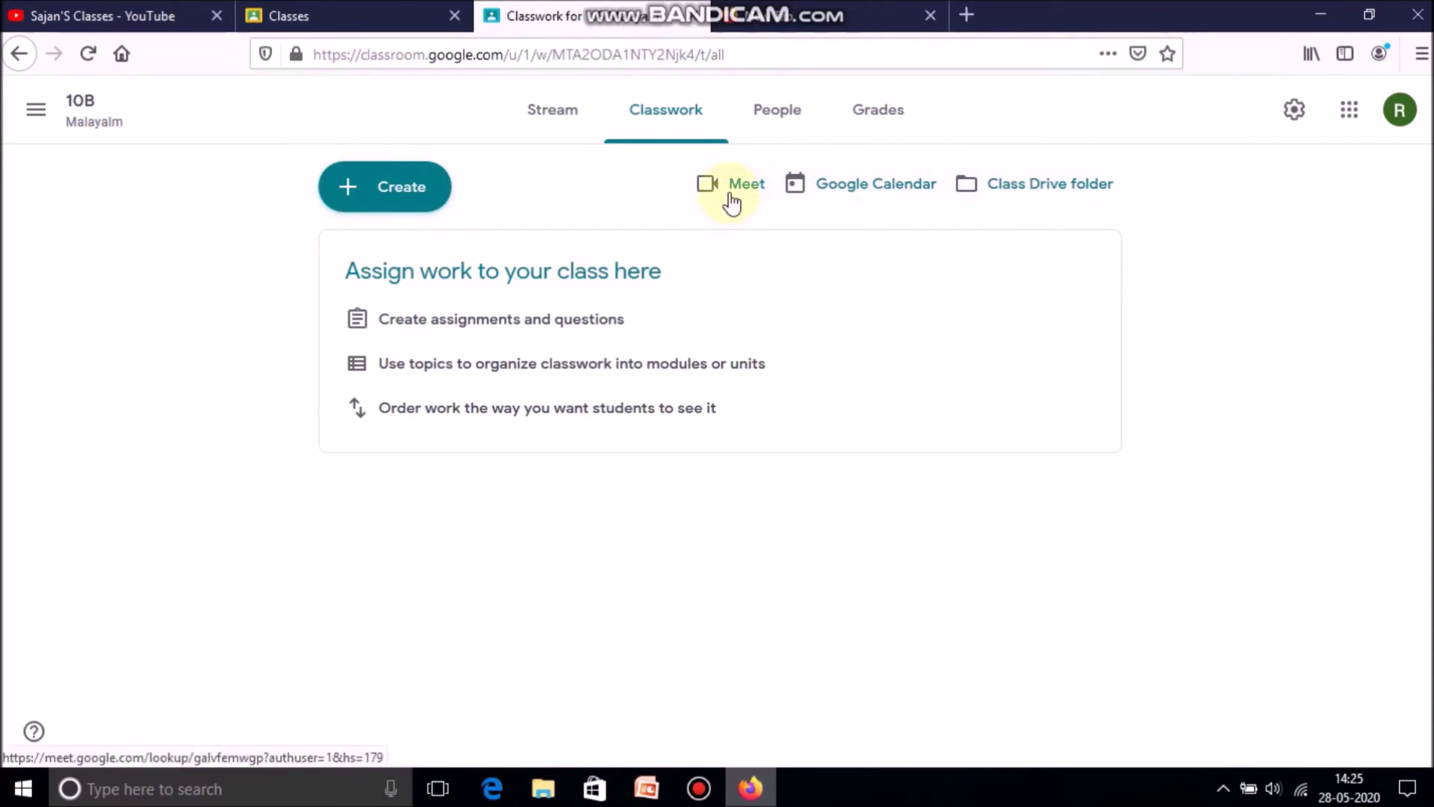
click(846, 198)
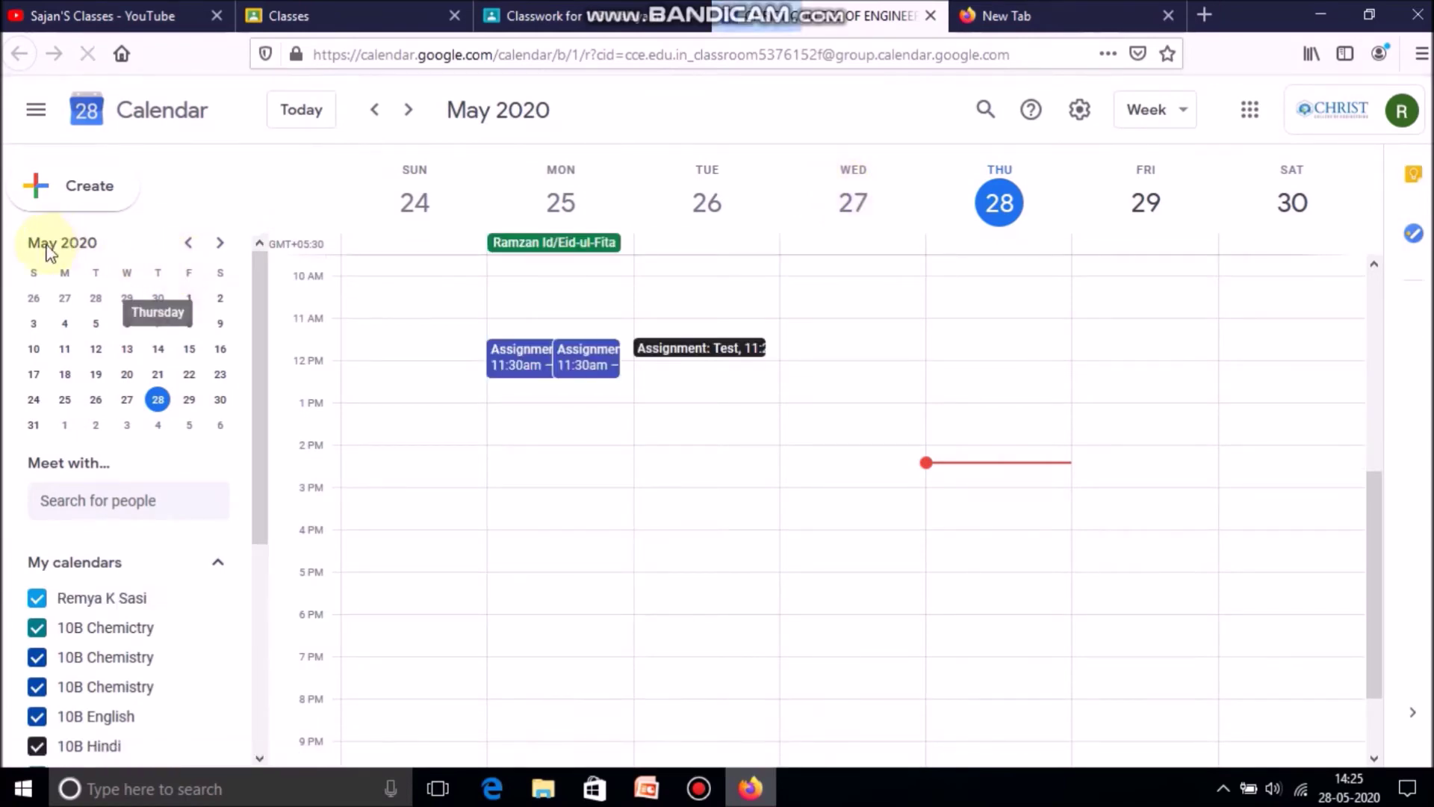
Step: Preview June 2020 in the mini calendar, look at the day and month views, and return to the week view
click(220, 244)
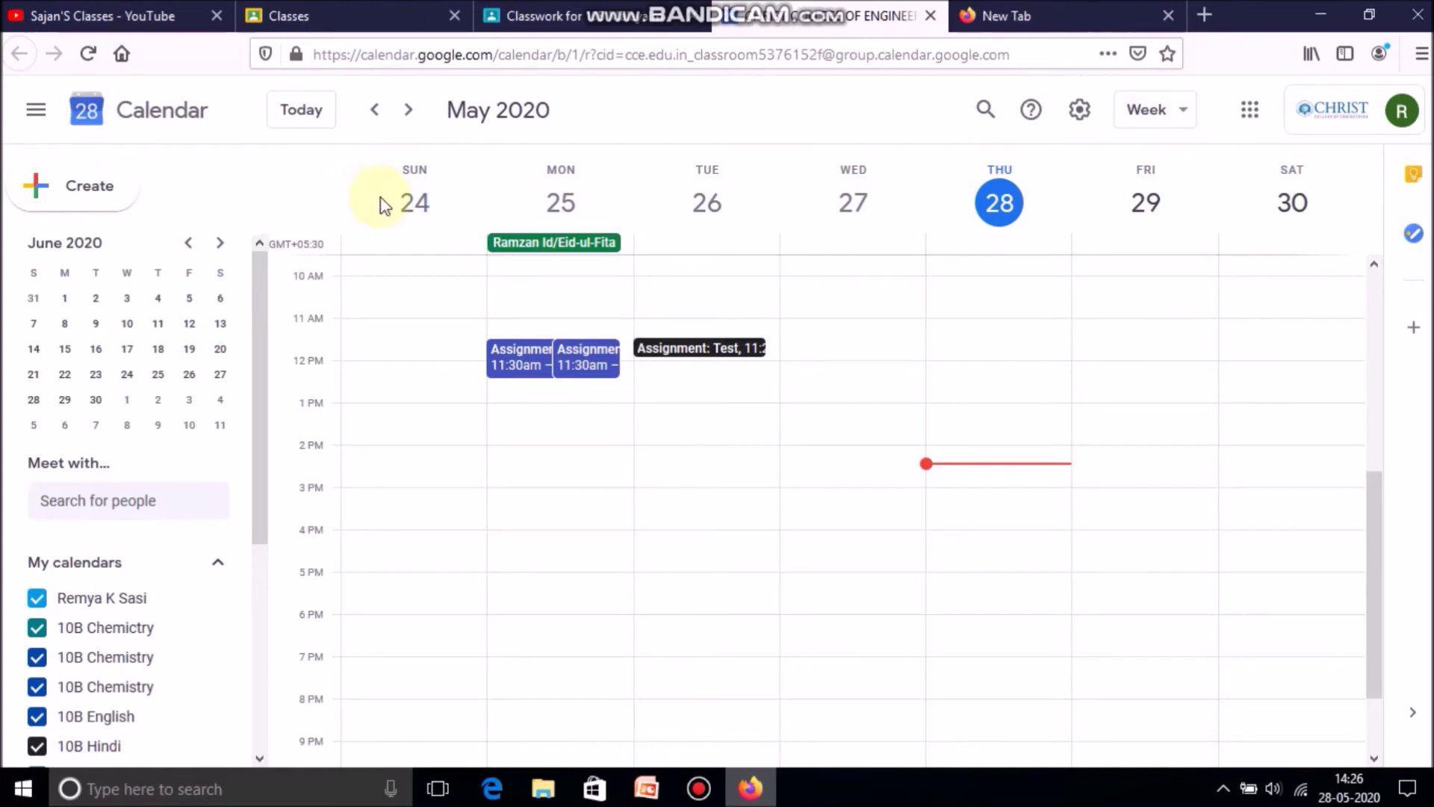
click(1183, 116)
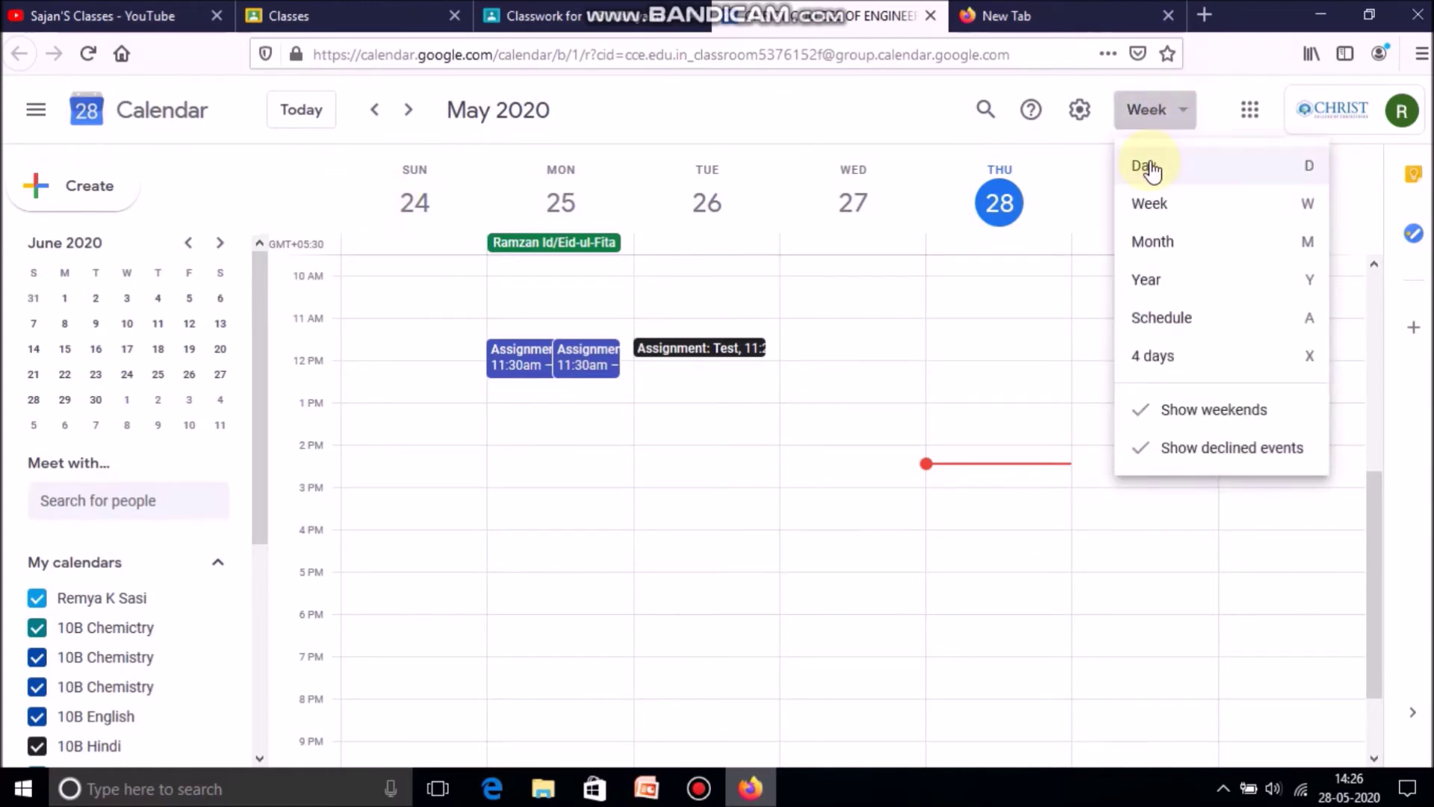
click(1149, 168)
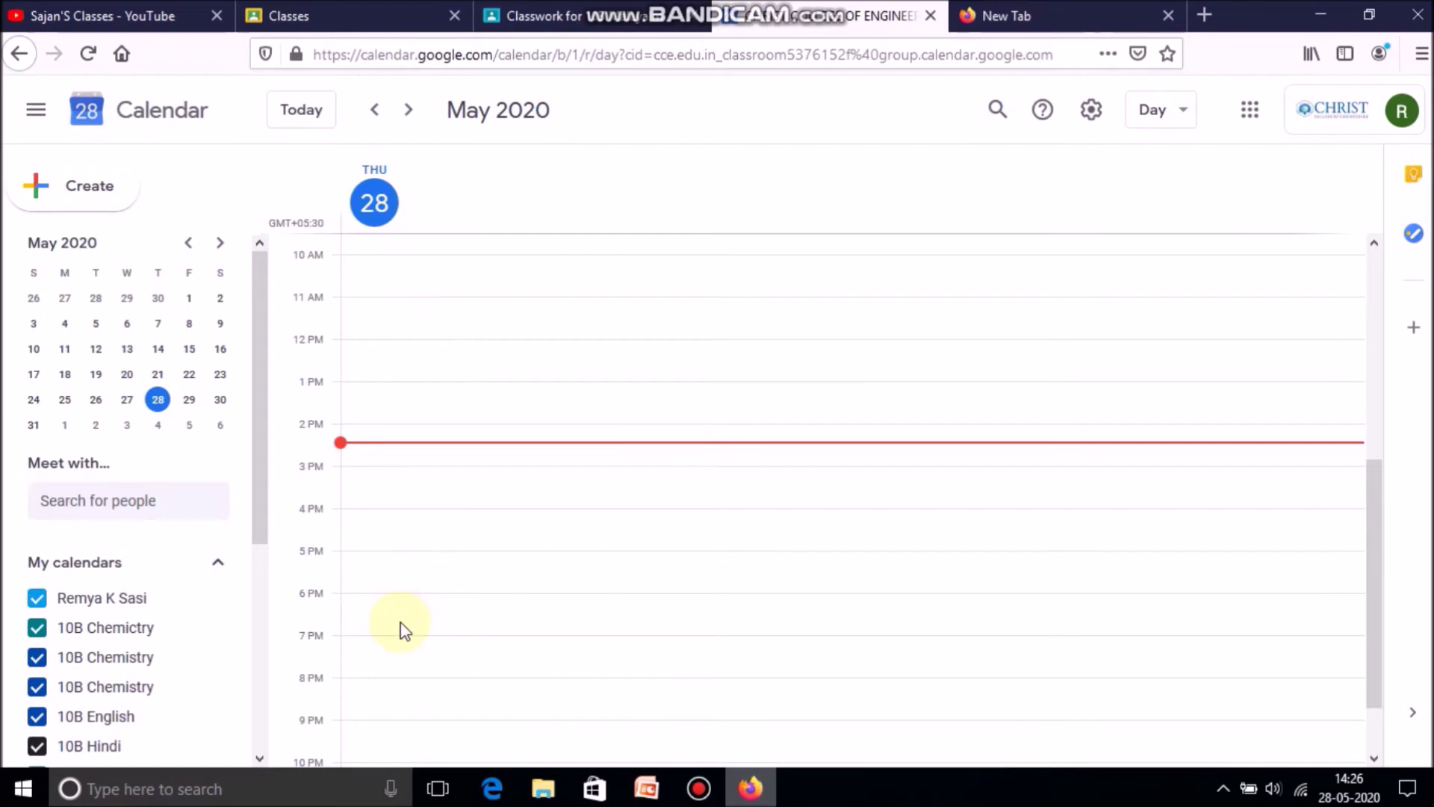
click(1178, 113)
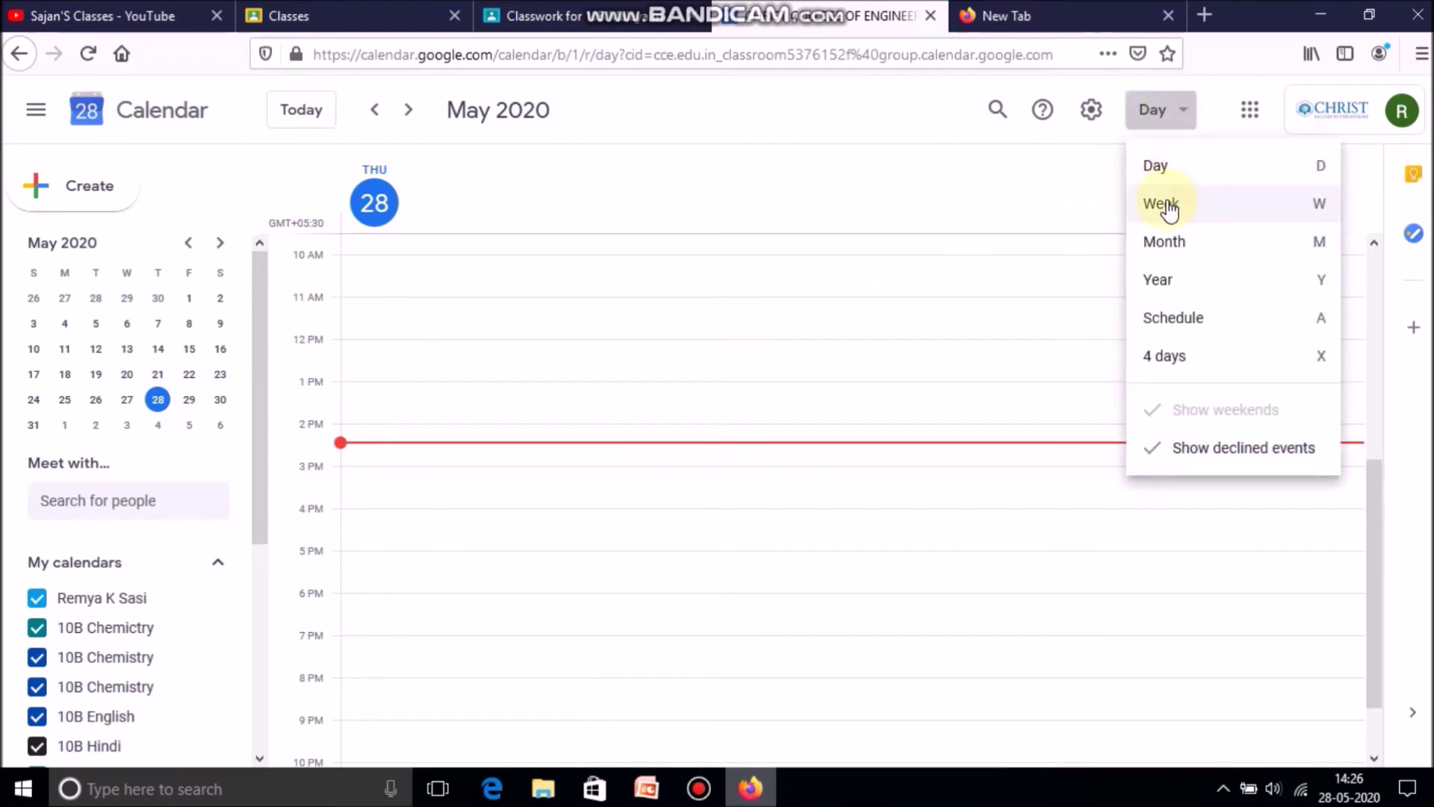
click(1163, 248)
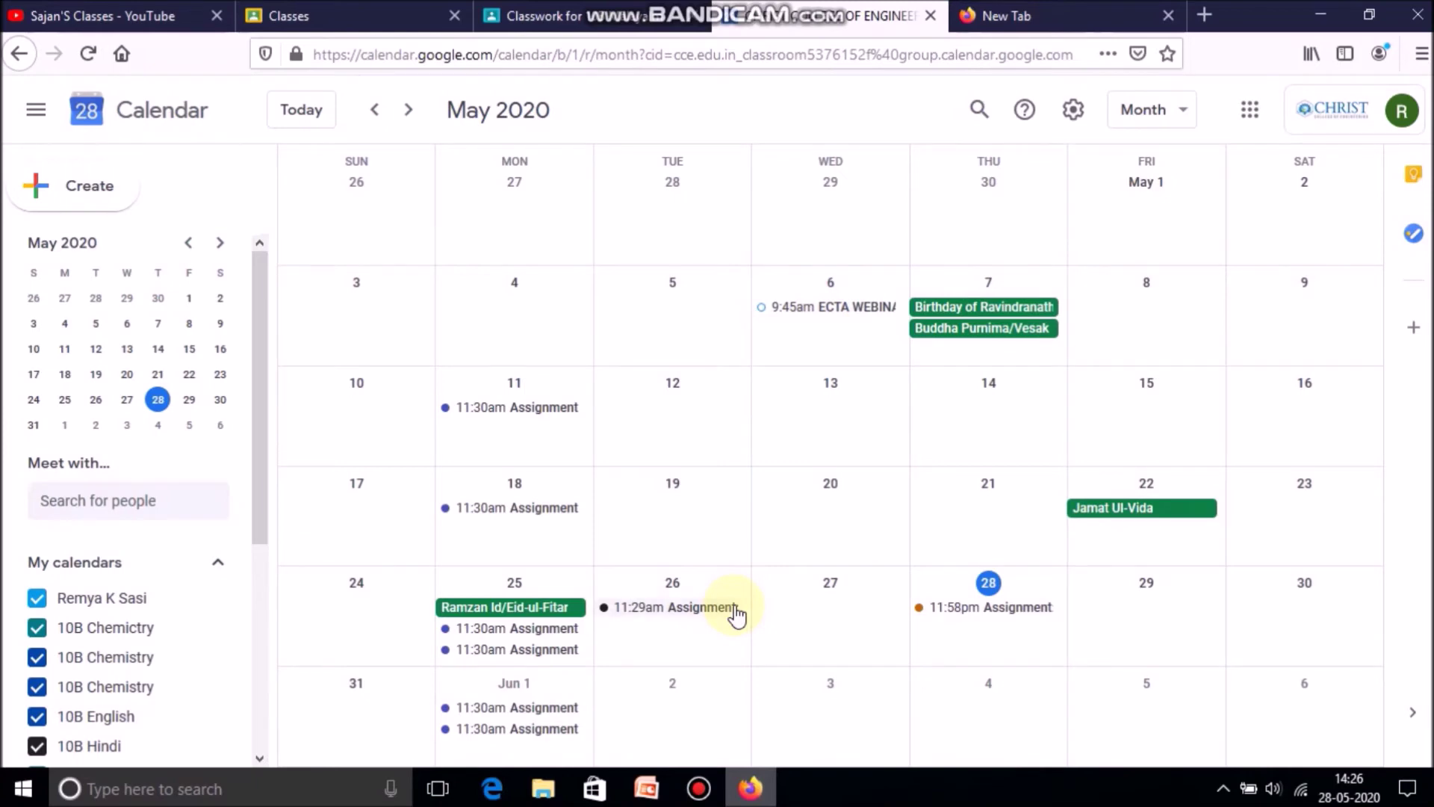
click(1172, 118)
click(1146, 210)
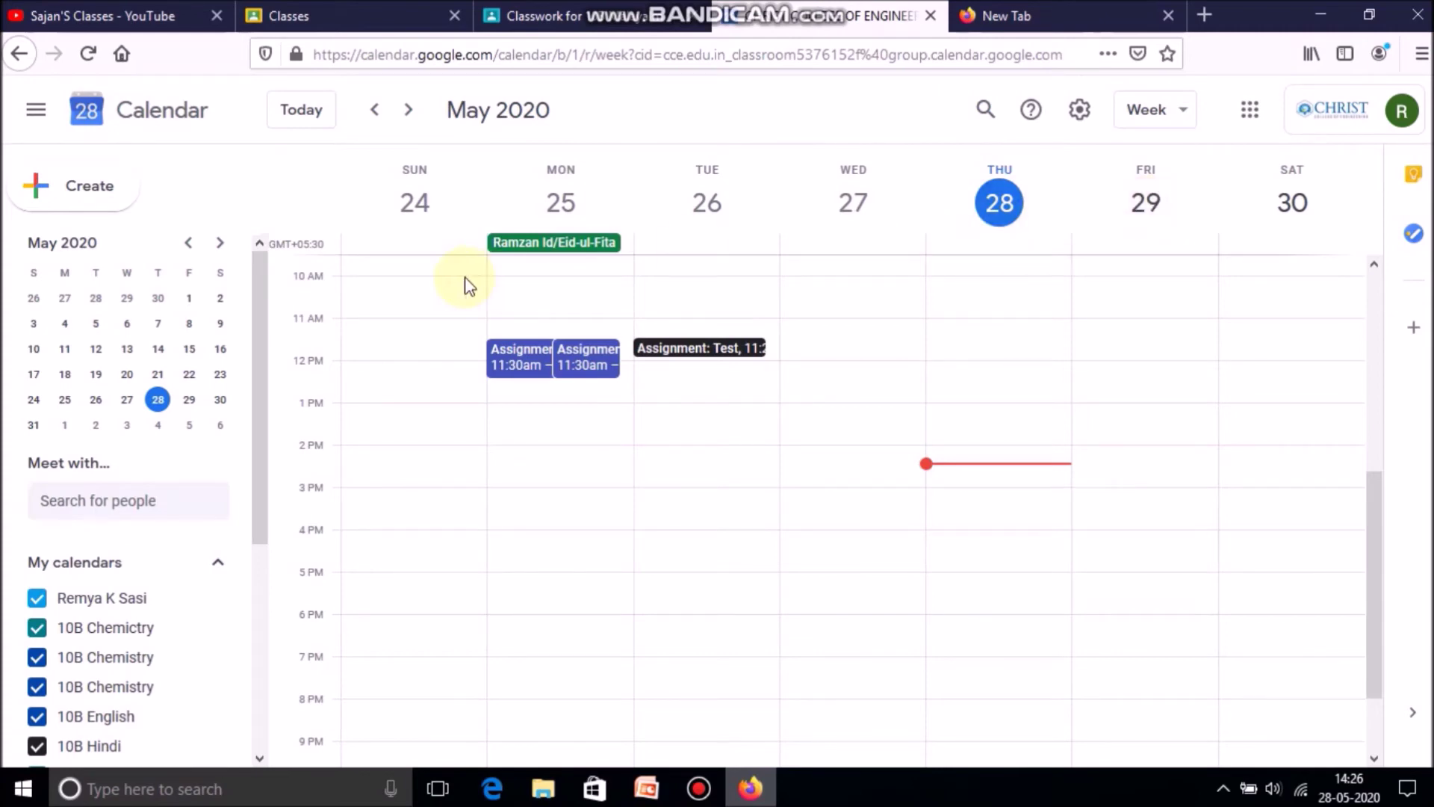
Step: Show the week of June 1, 2020 and start a Monday late-morning event titled "Malayalam"
click(220, 243)
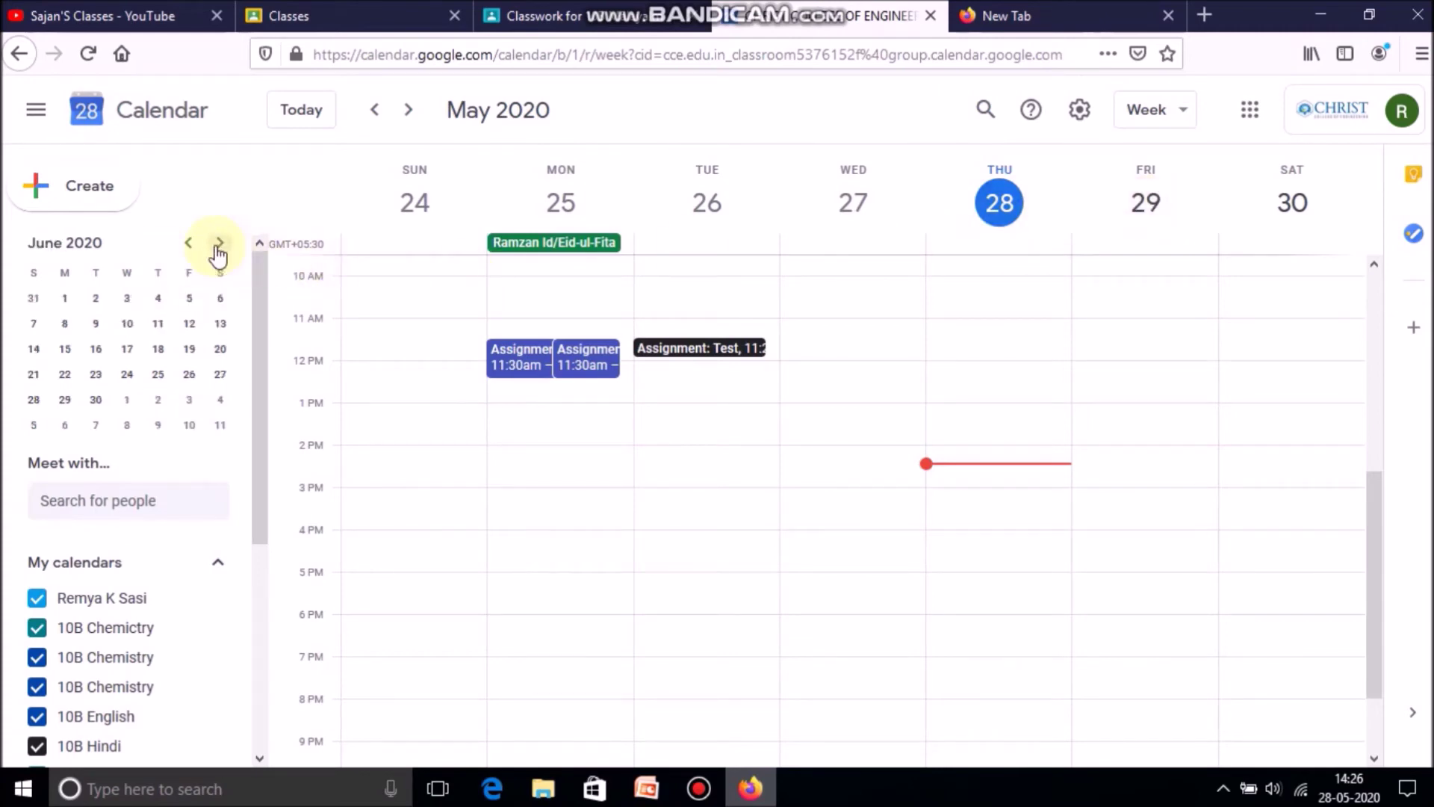
click(65, 300)
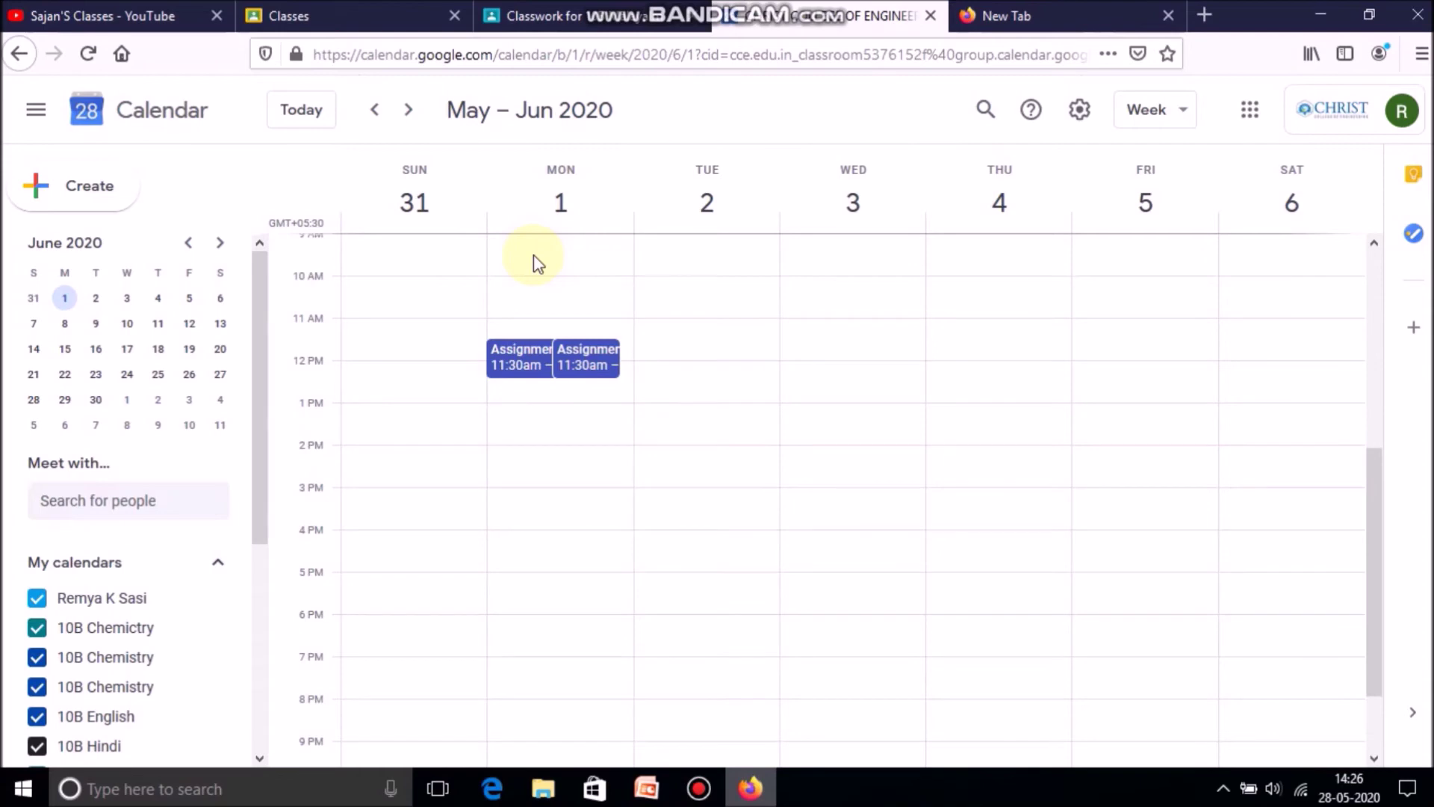
click(532, 307)
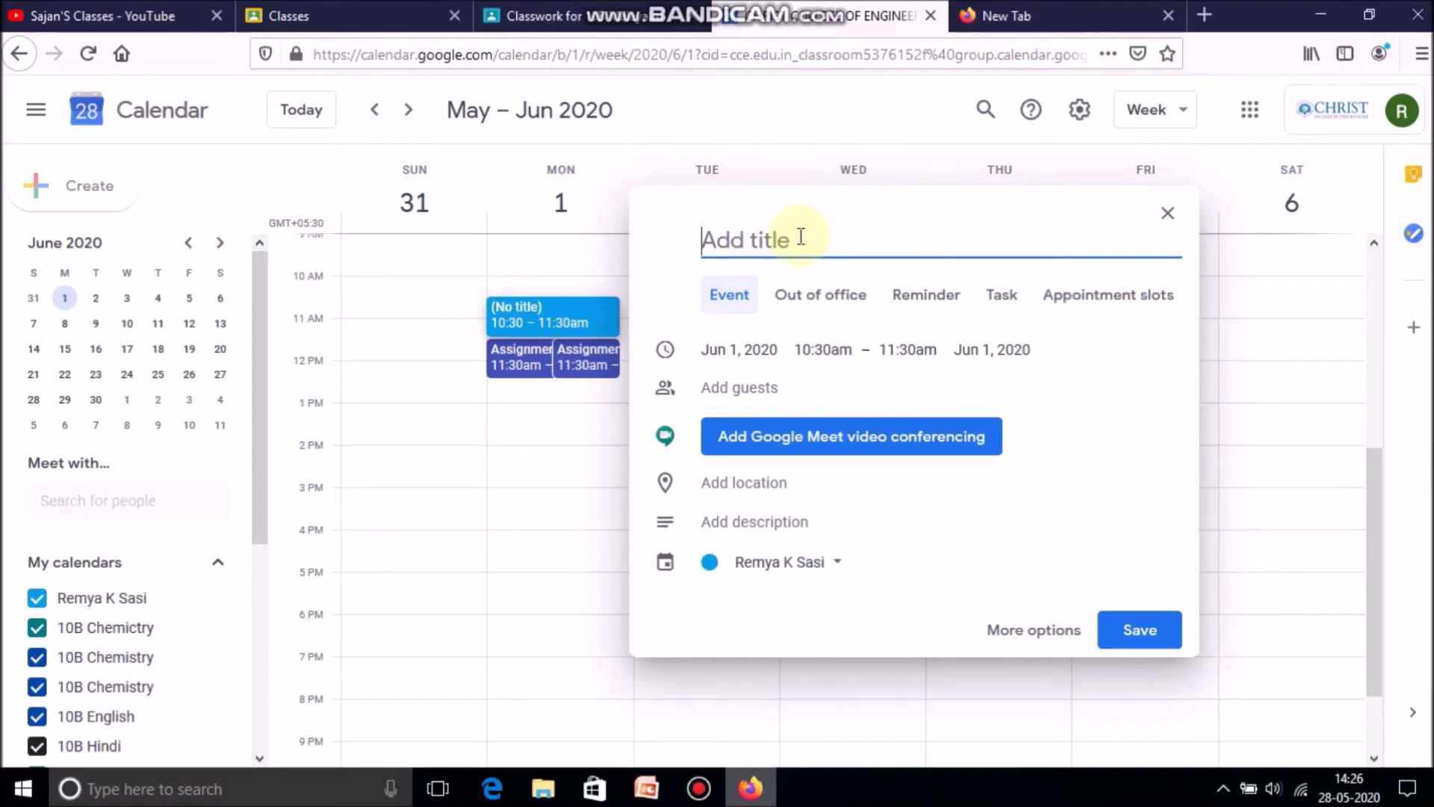
text(Mala)
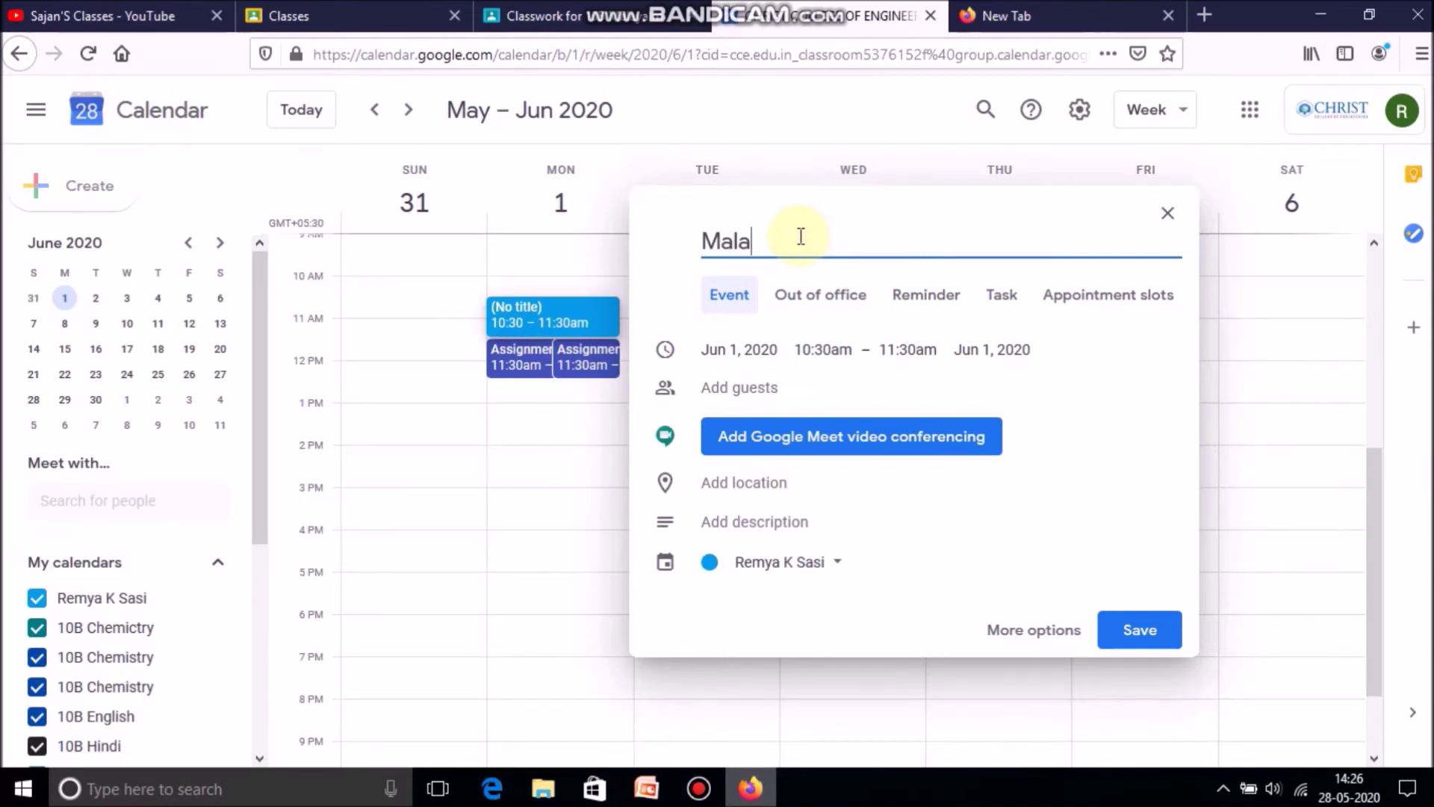
text(yalam)
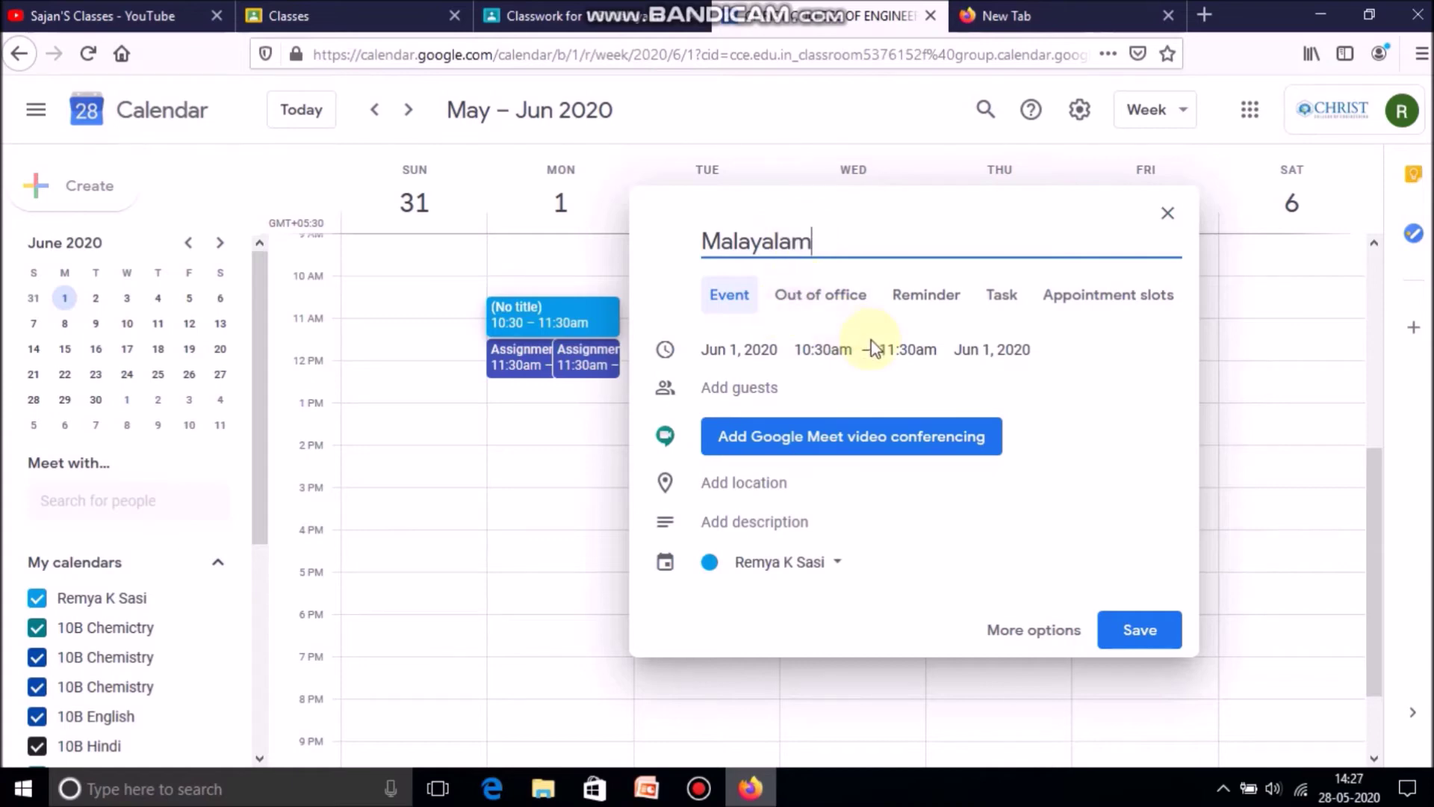
Step: Set the Malayalam event's time to 11:00am through 11:45am
click(834, 350)
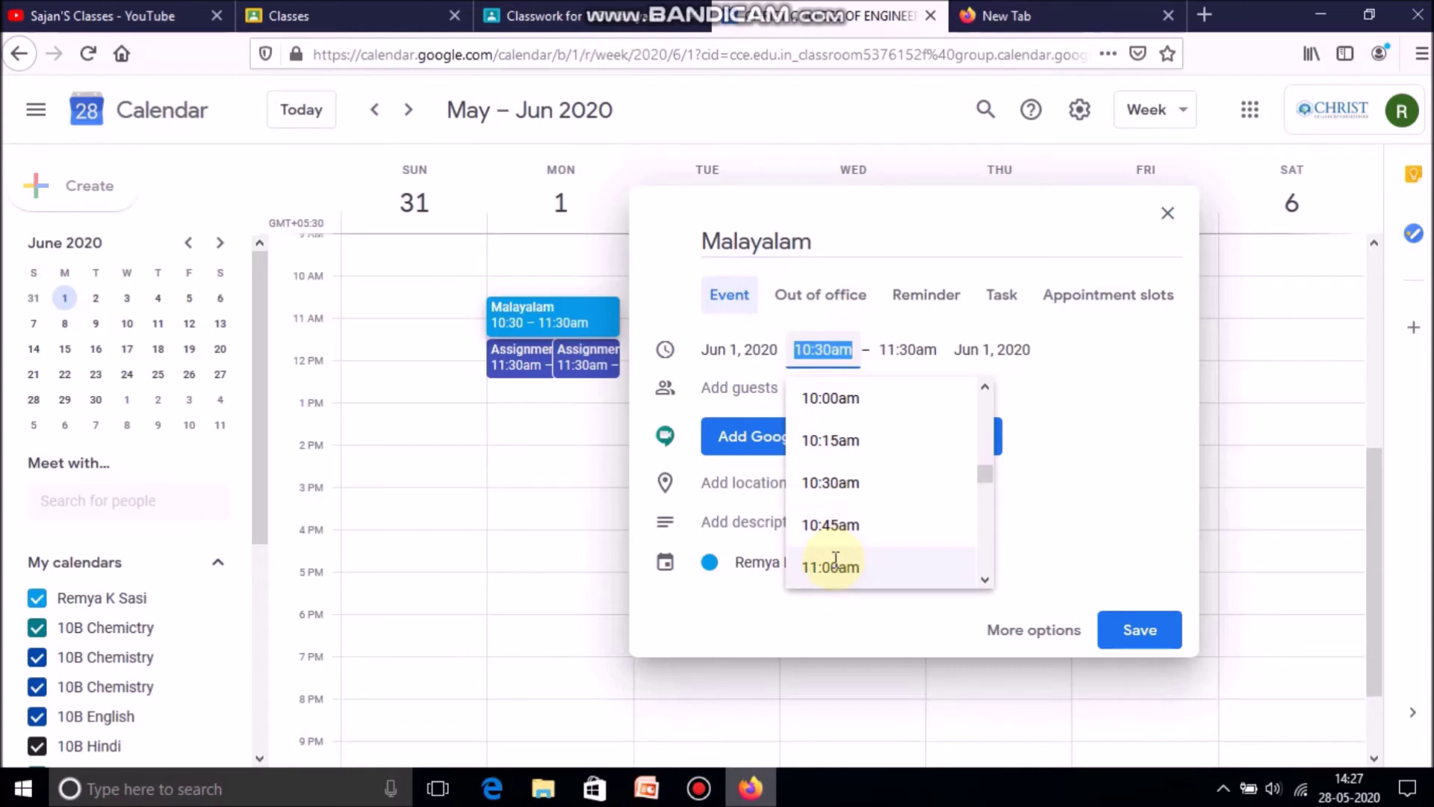
click(833, 565)
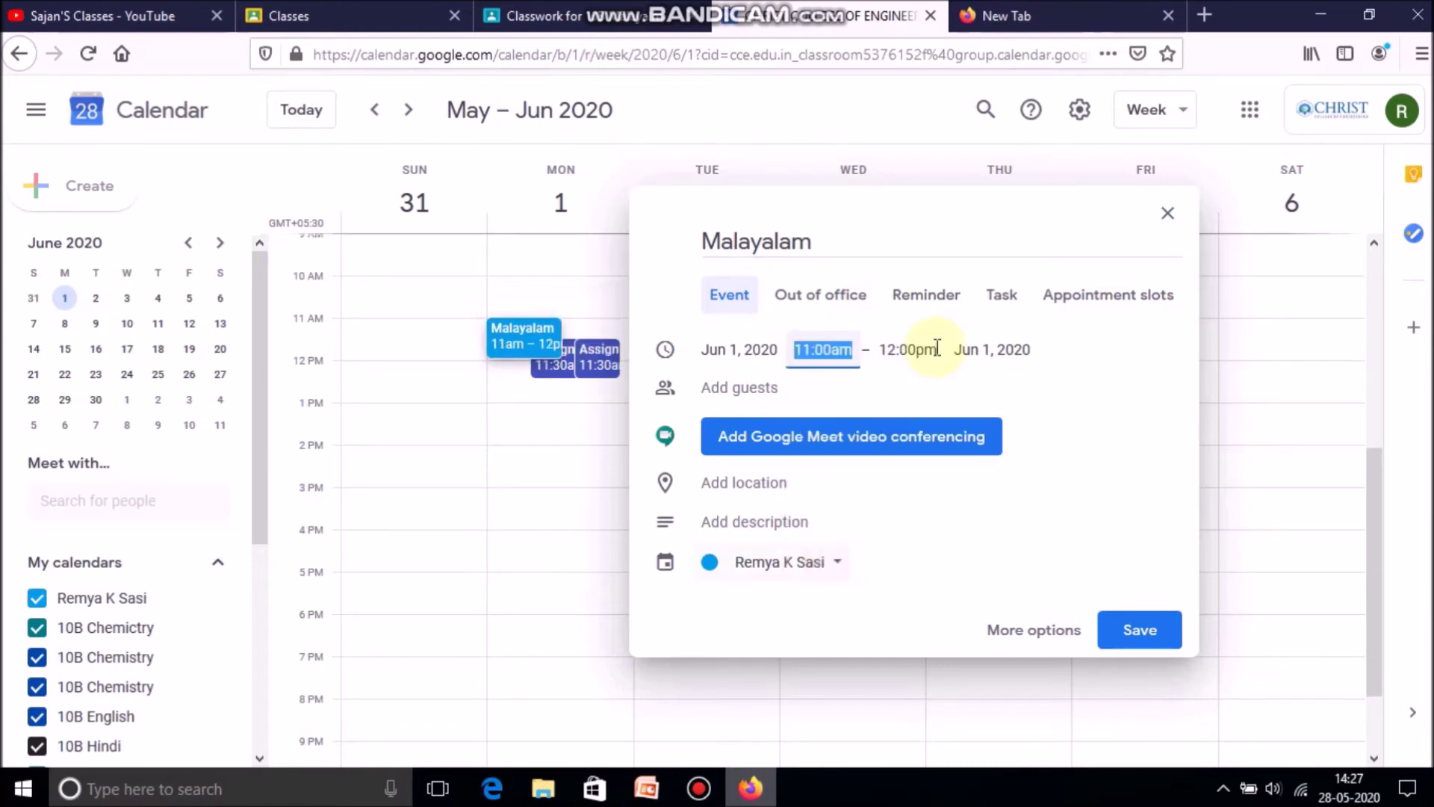
click(913, 348)
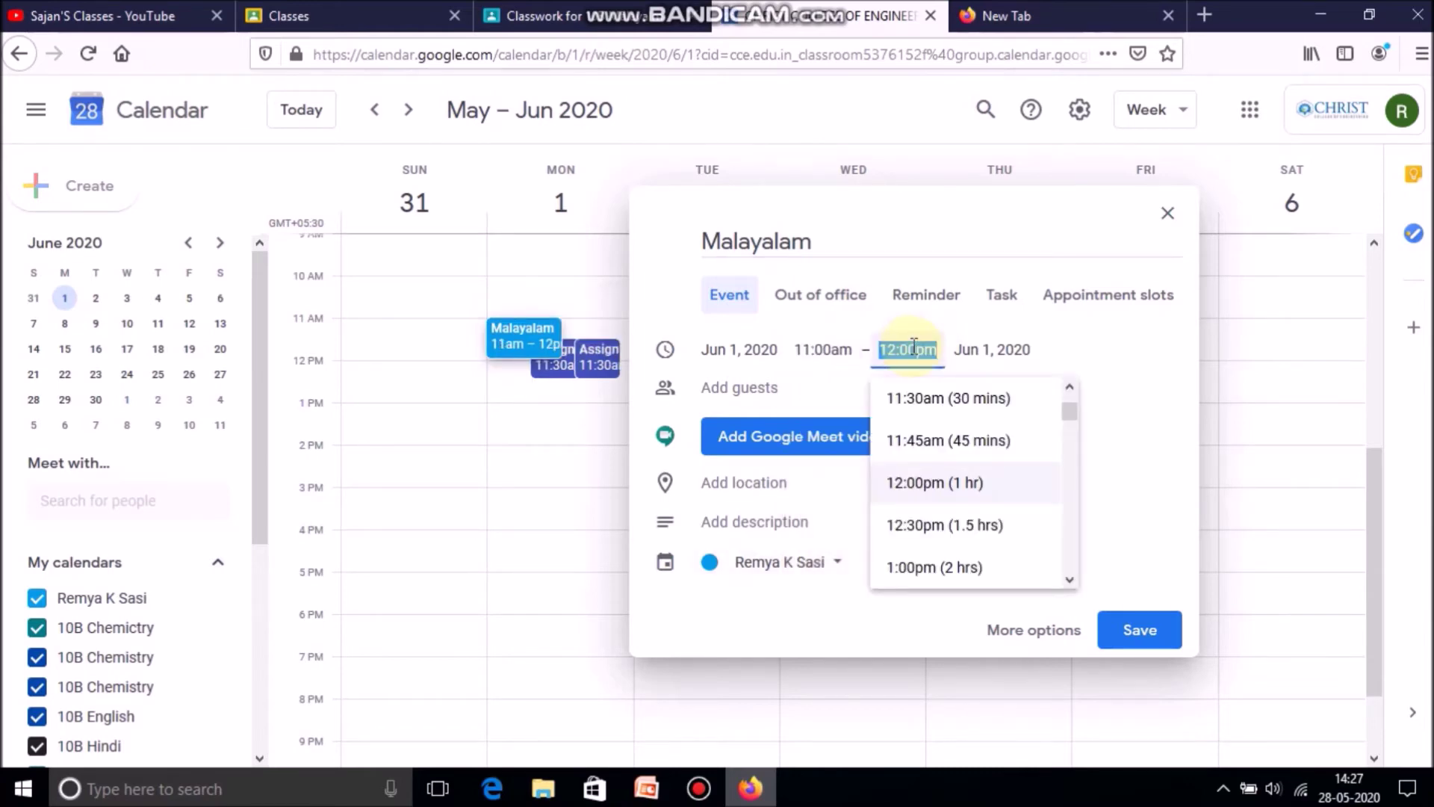
key(BackSpace)
text(11.45)
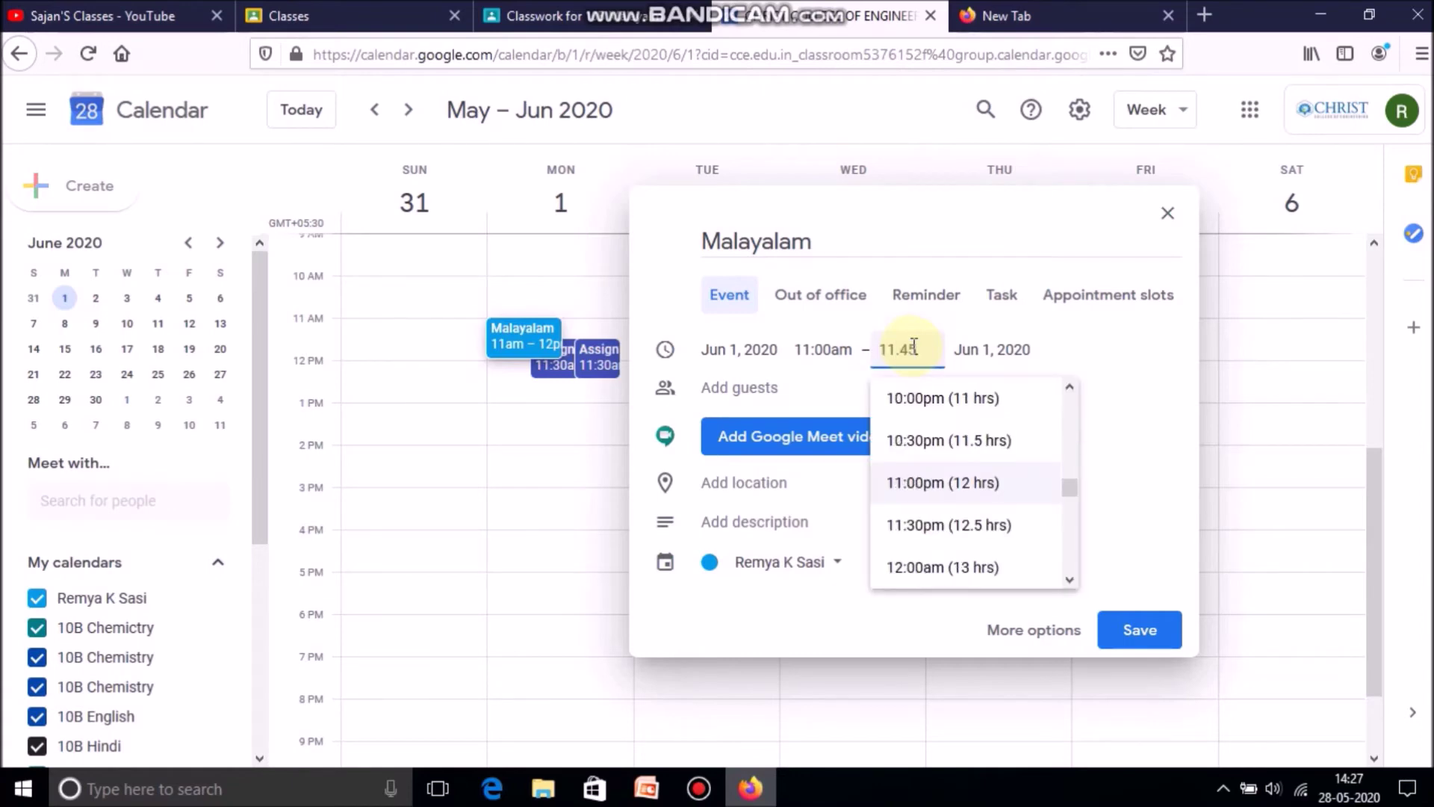
text(am)
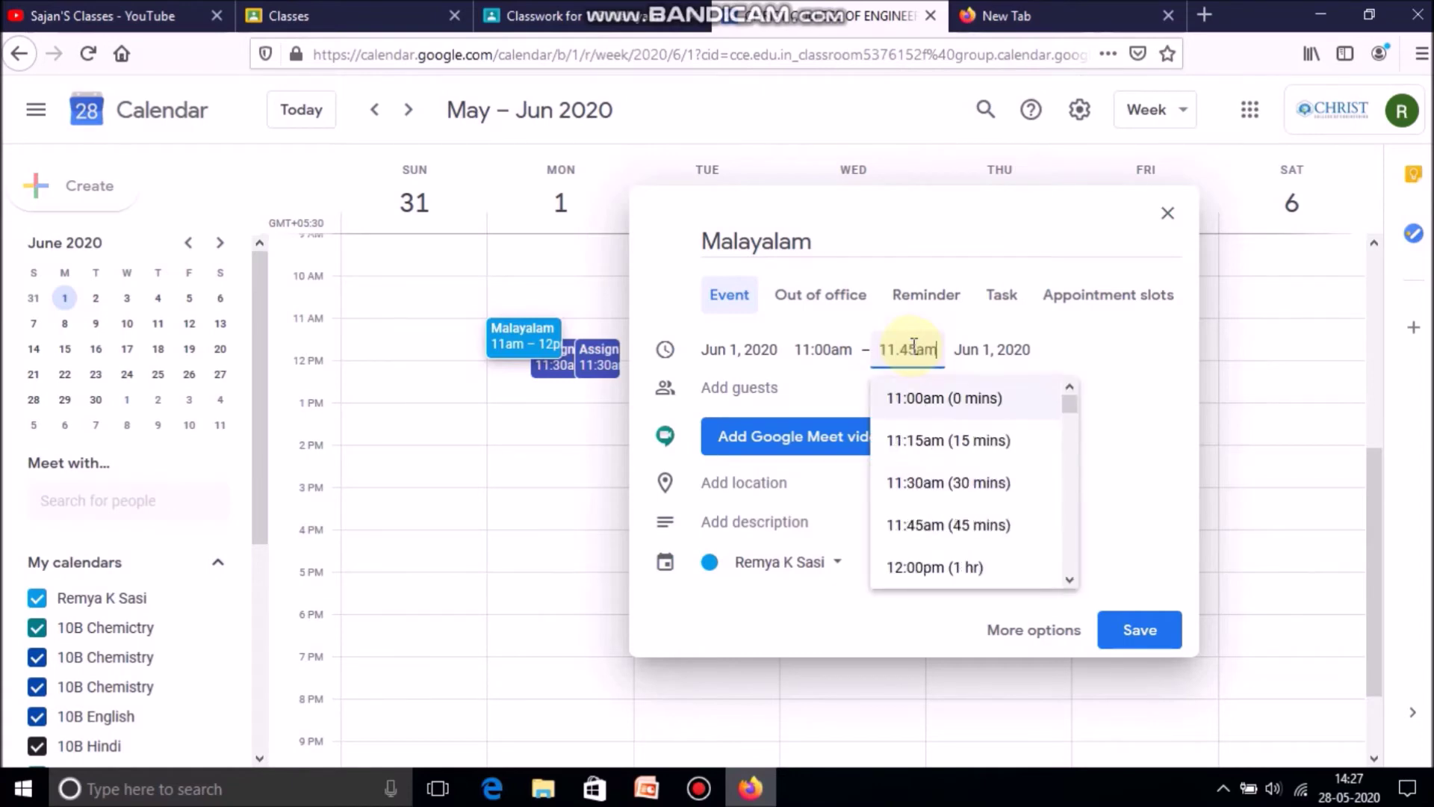
key(Return)
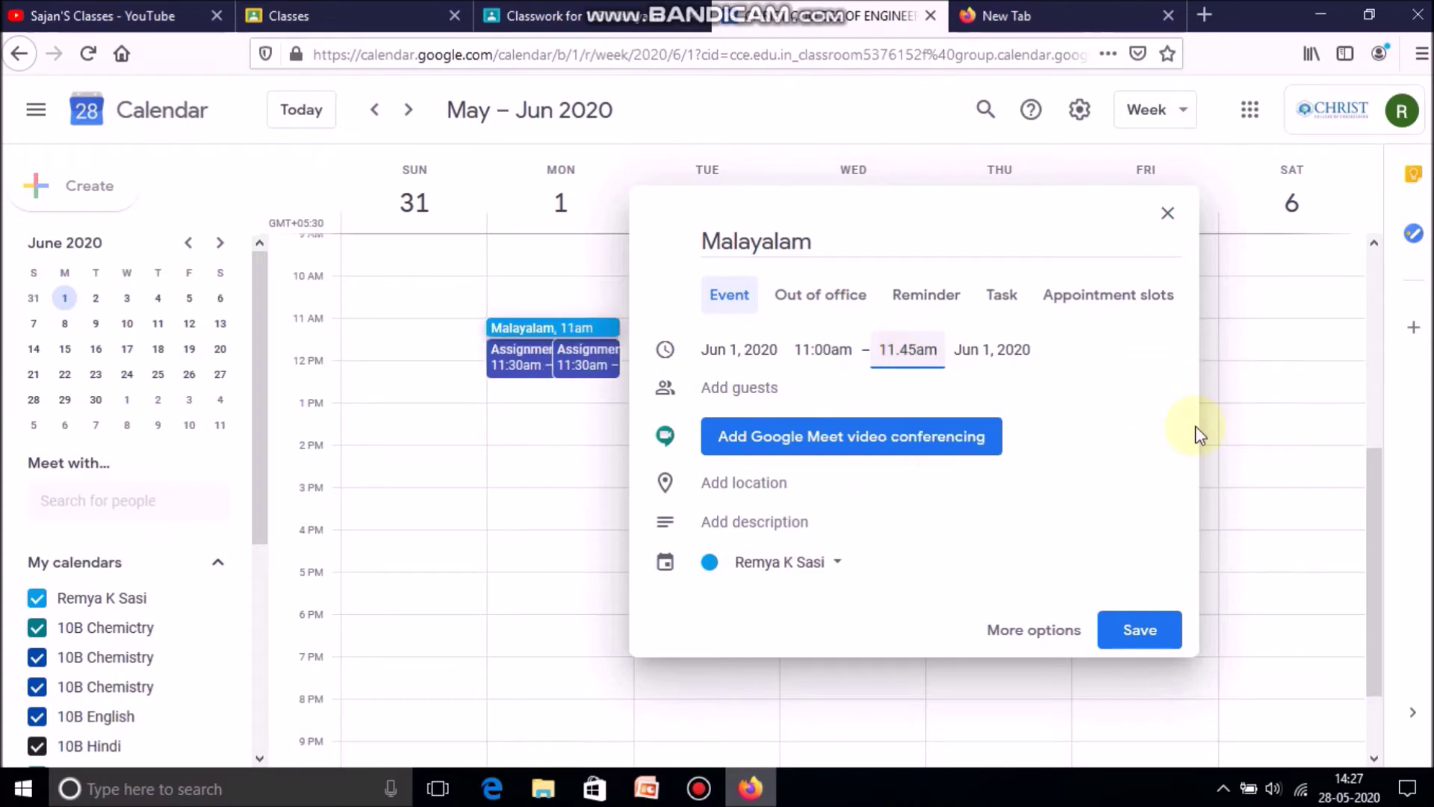
Step: Change the Malayalam entry into a reminder and open its custom recurrence settings
click(1128, 648)
click(933, 307)
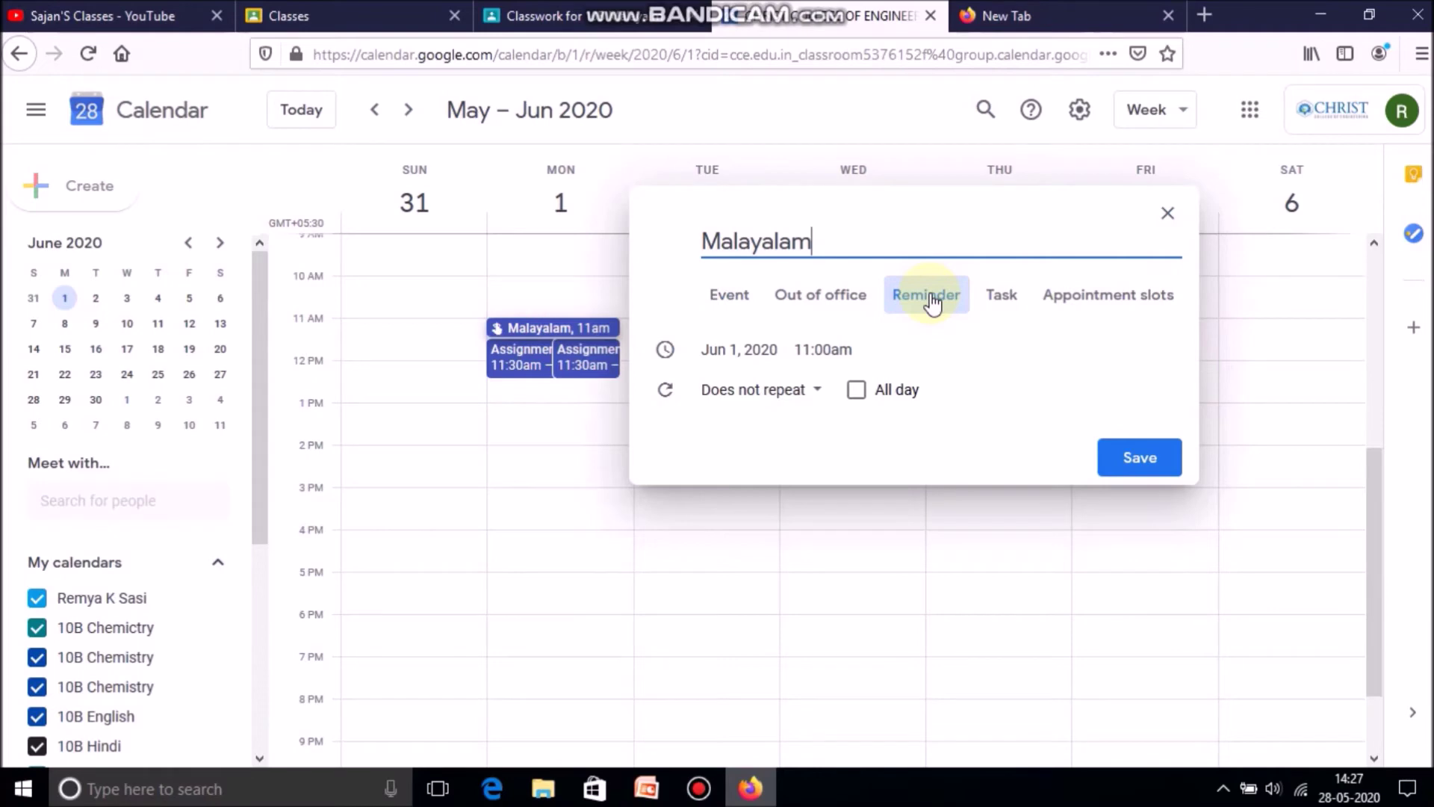
click(816, 391)
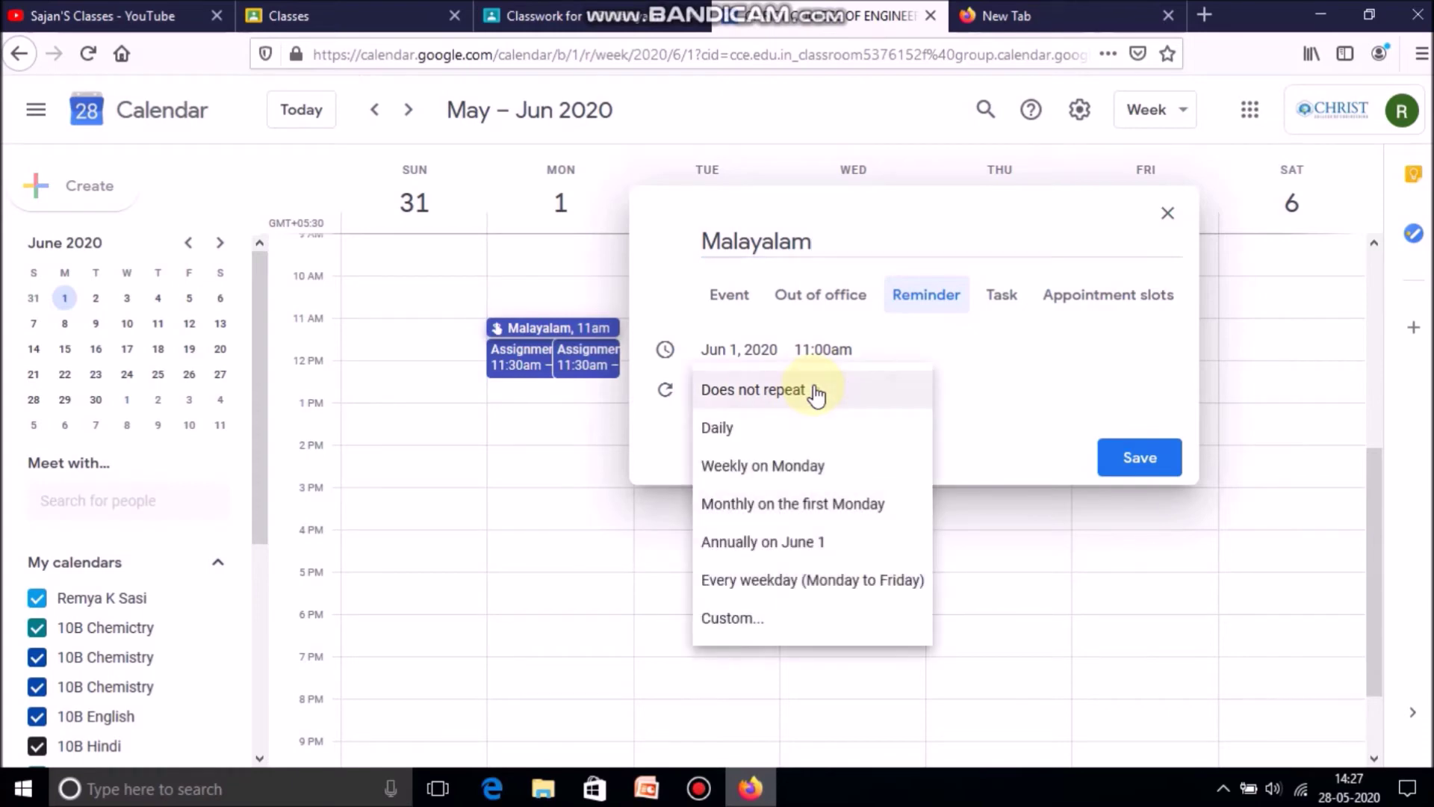
click(744, 622)
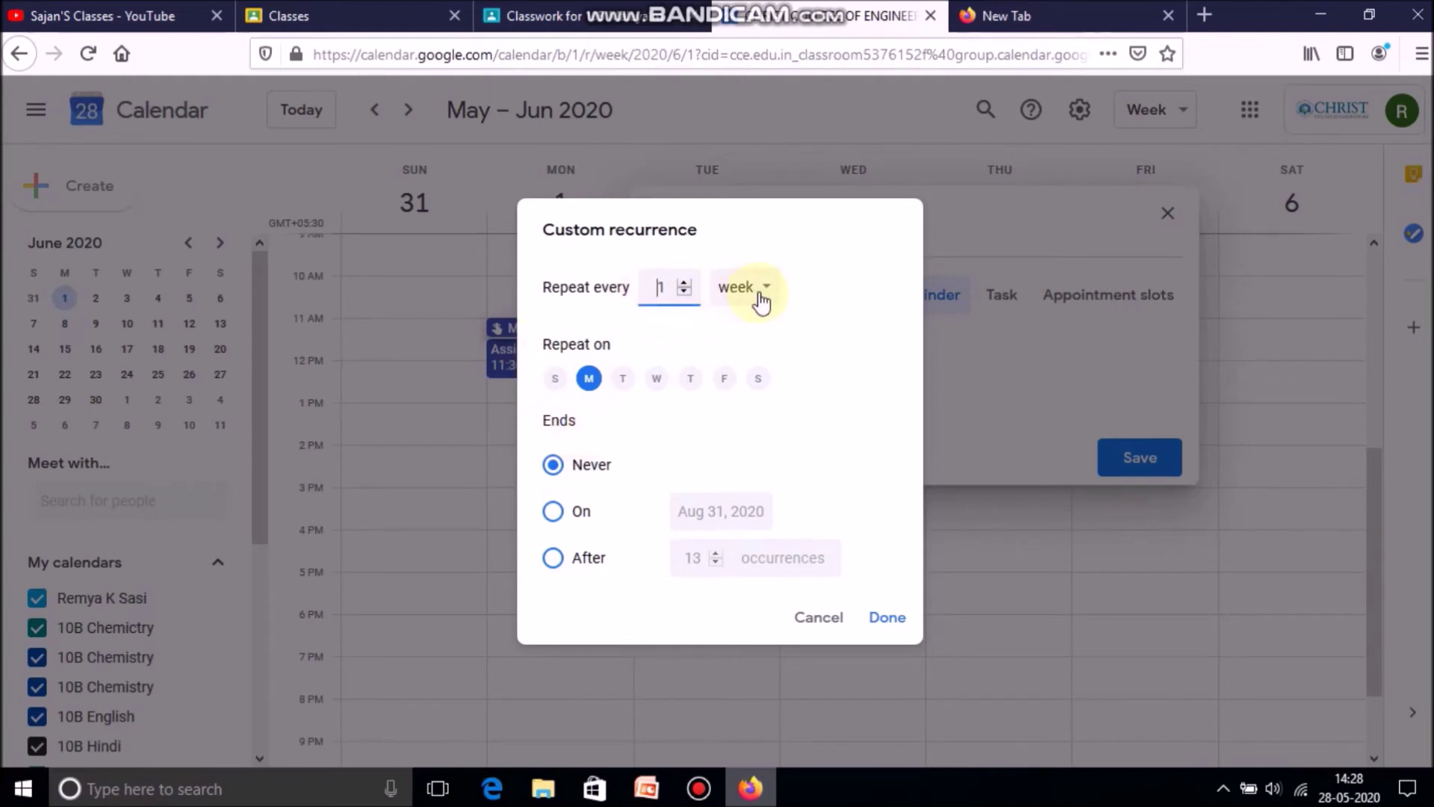
Step: Set the weekly Monday recurrence to end on Dec 31, 2020
click(552, 514)
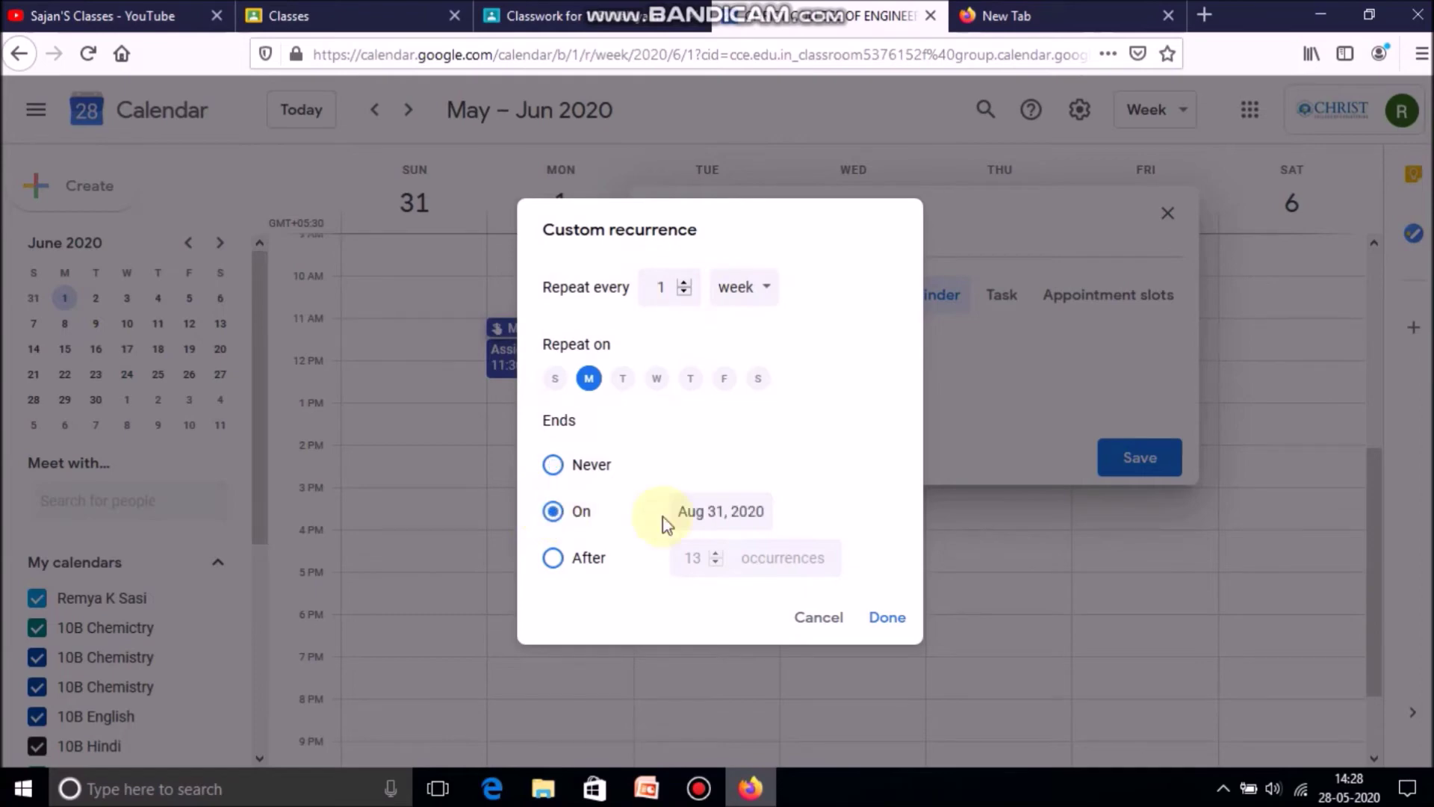
click(723, 517)
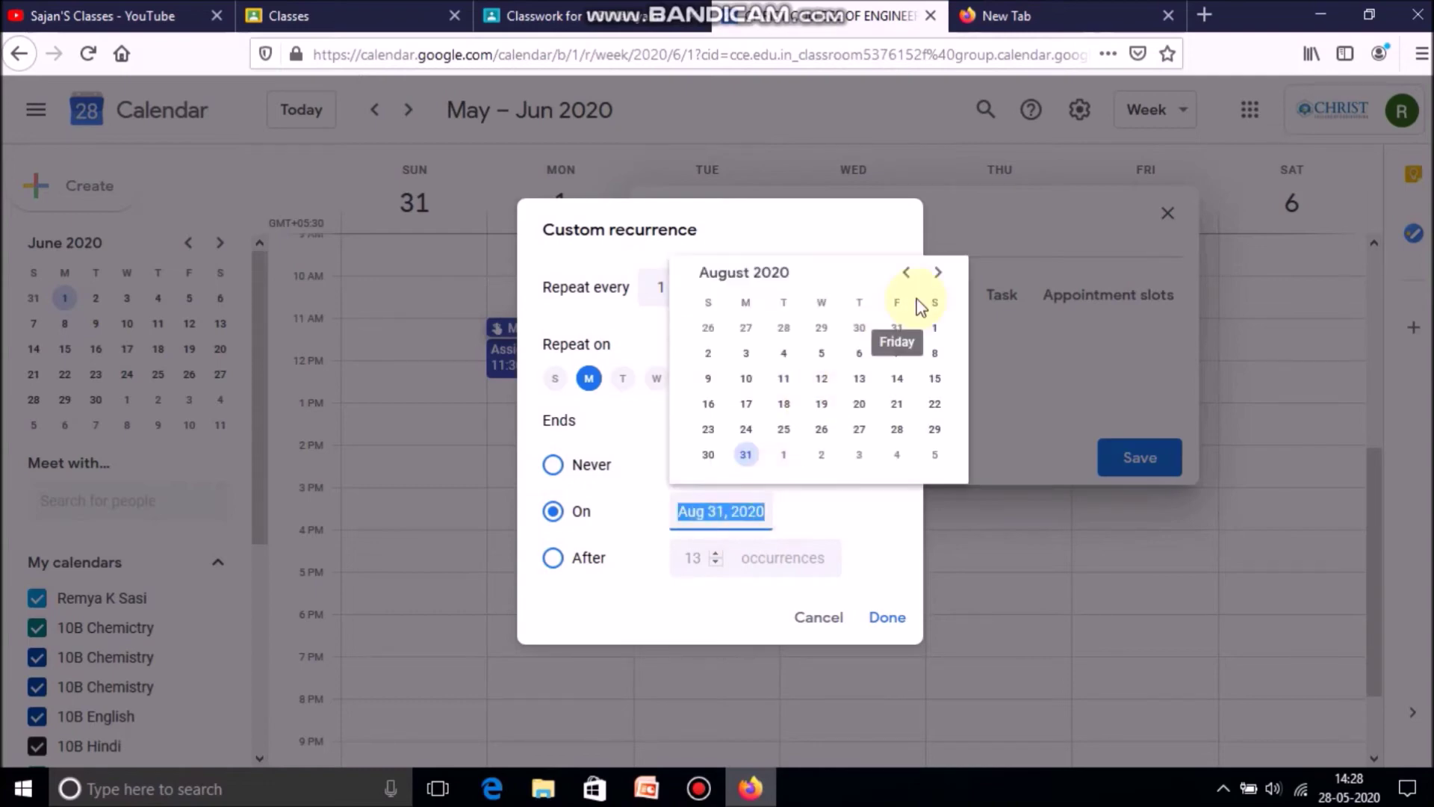
click(938, 274)
click(937, 274)
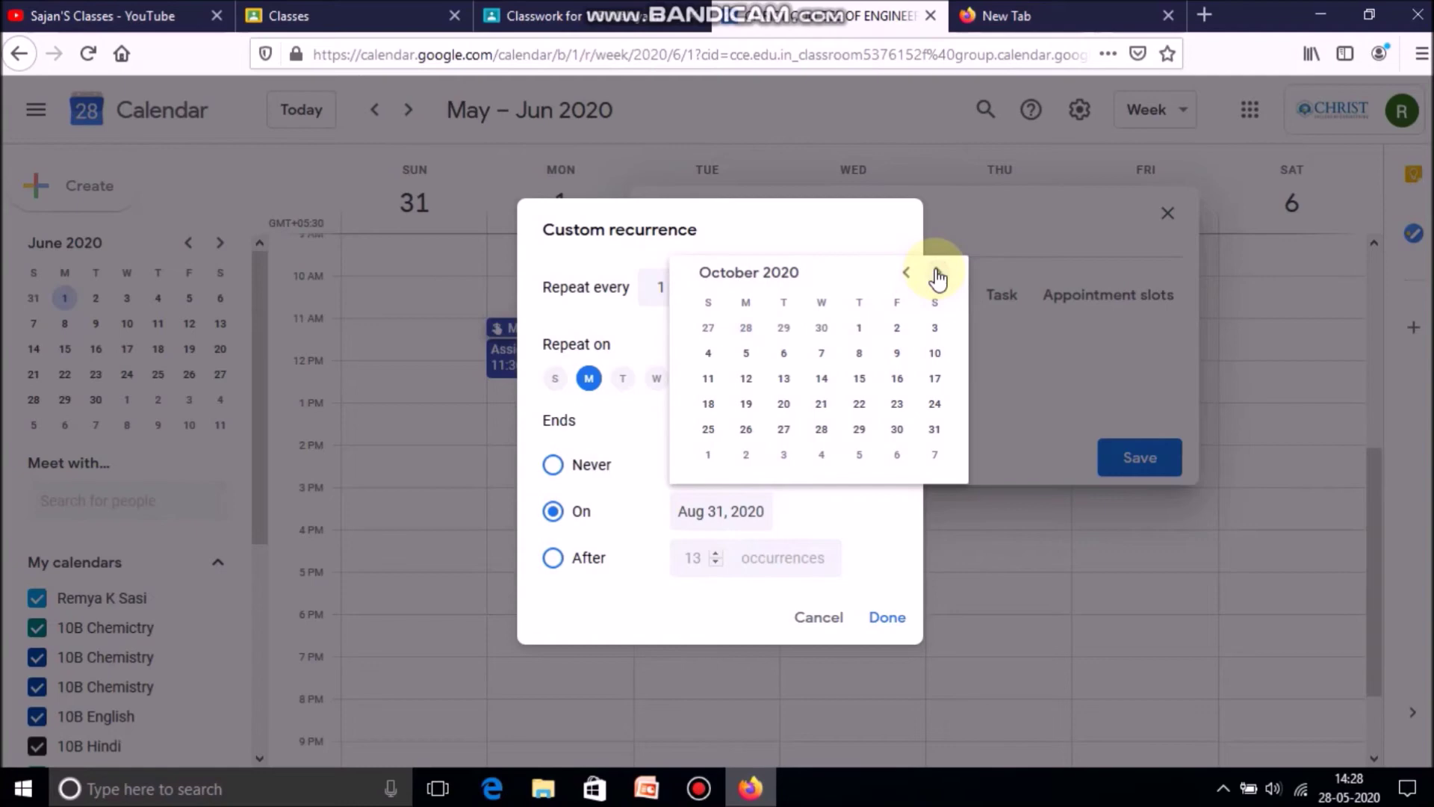
click(937, 273)
click(937, 273)
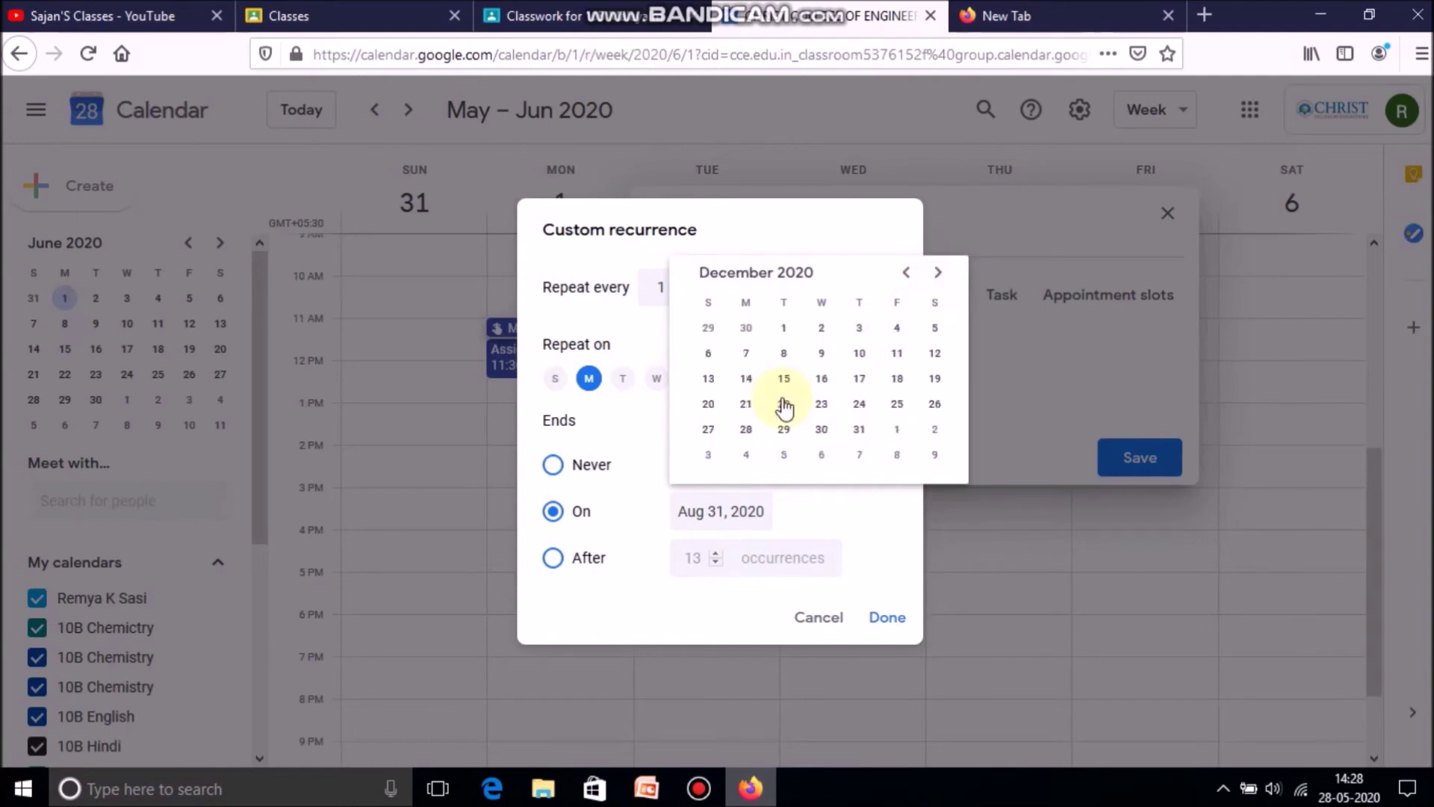
click(860, 431)
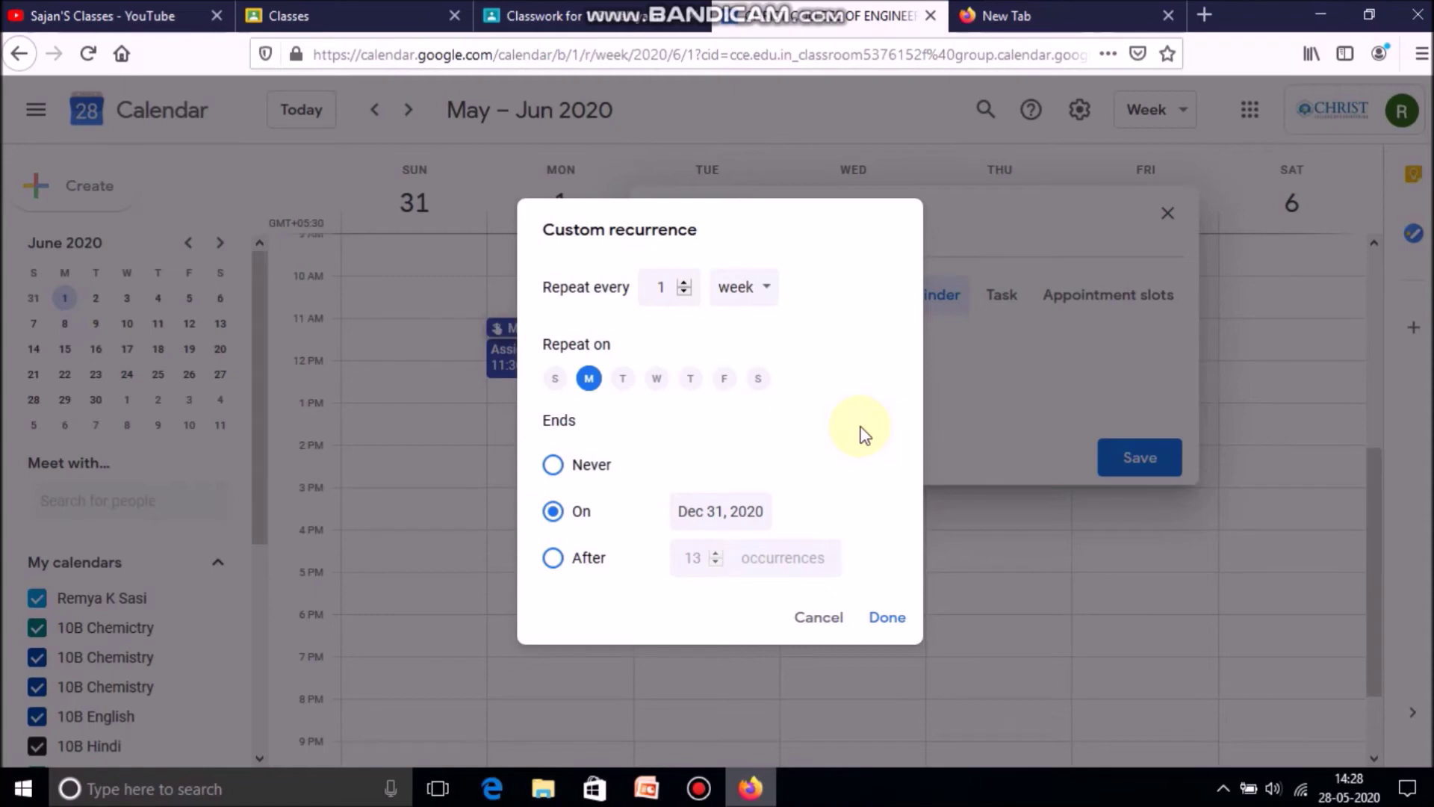
Step: Save the recurring Malayalam reminder and show the week of July 14, 2020
click(885, 617)
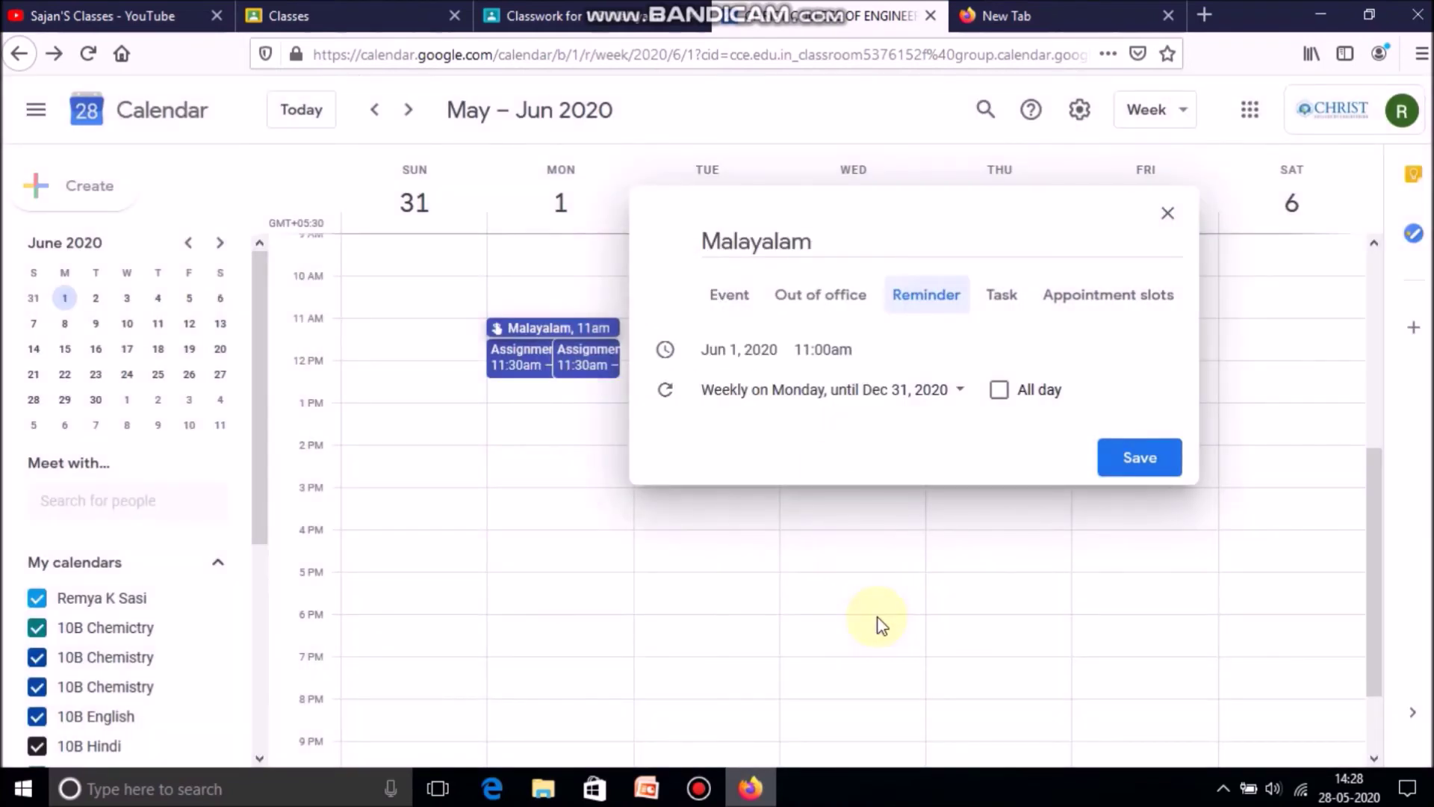
click(1118, 463)
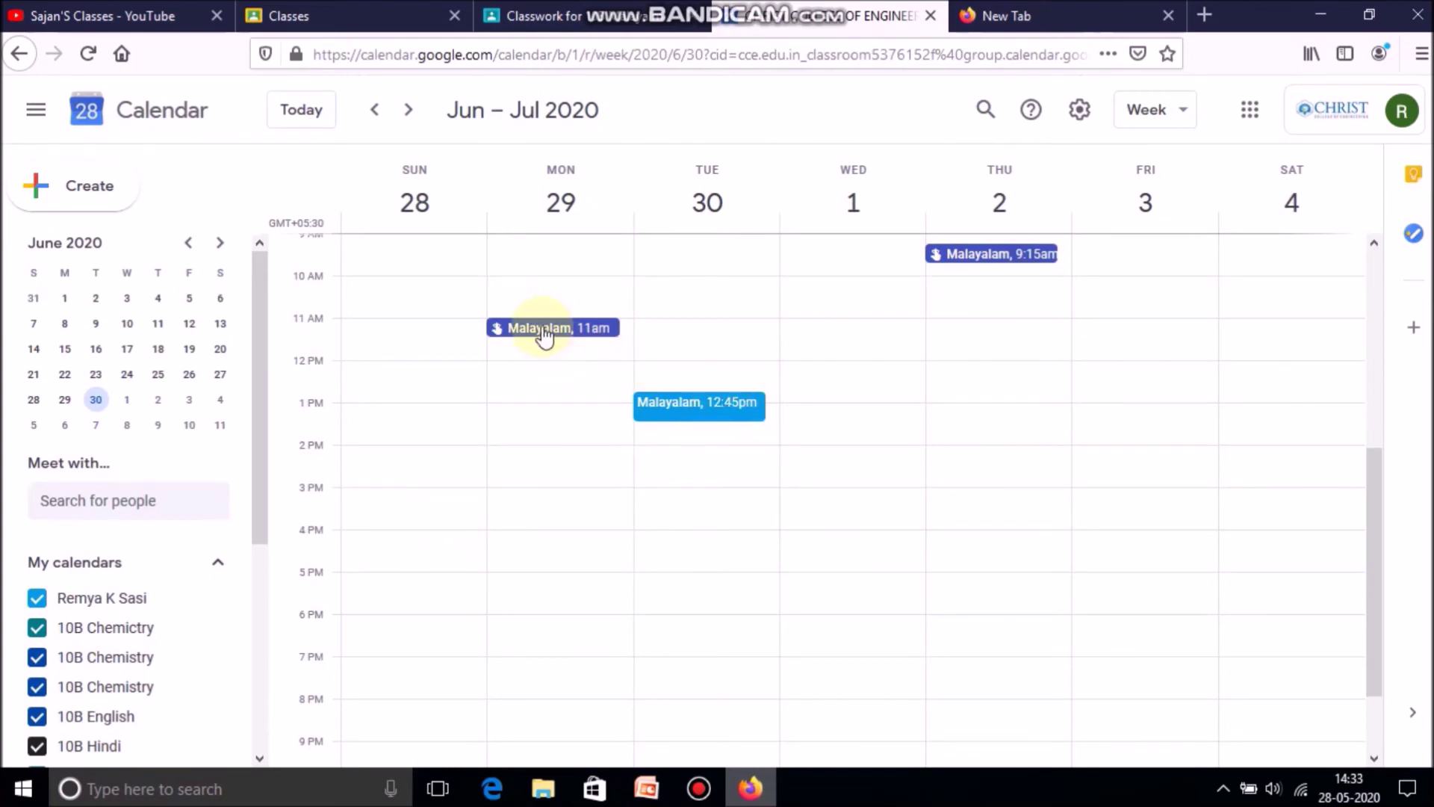
click(220, 242)
click(95, 348)
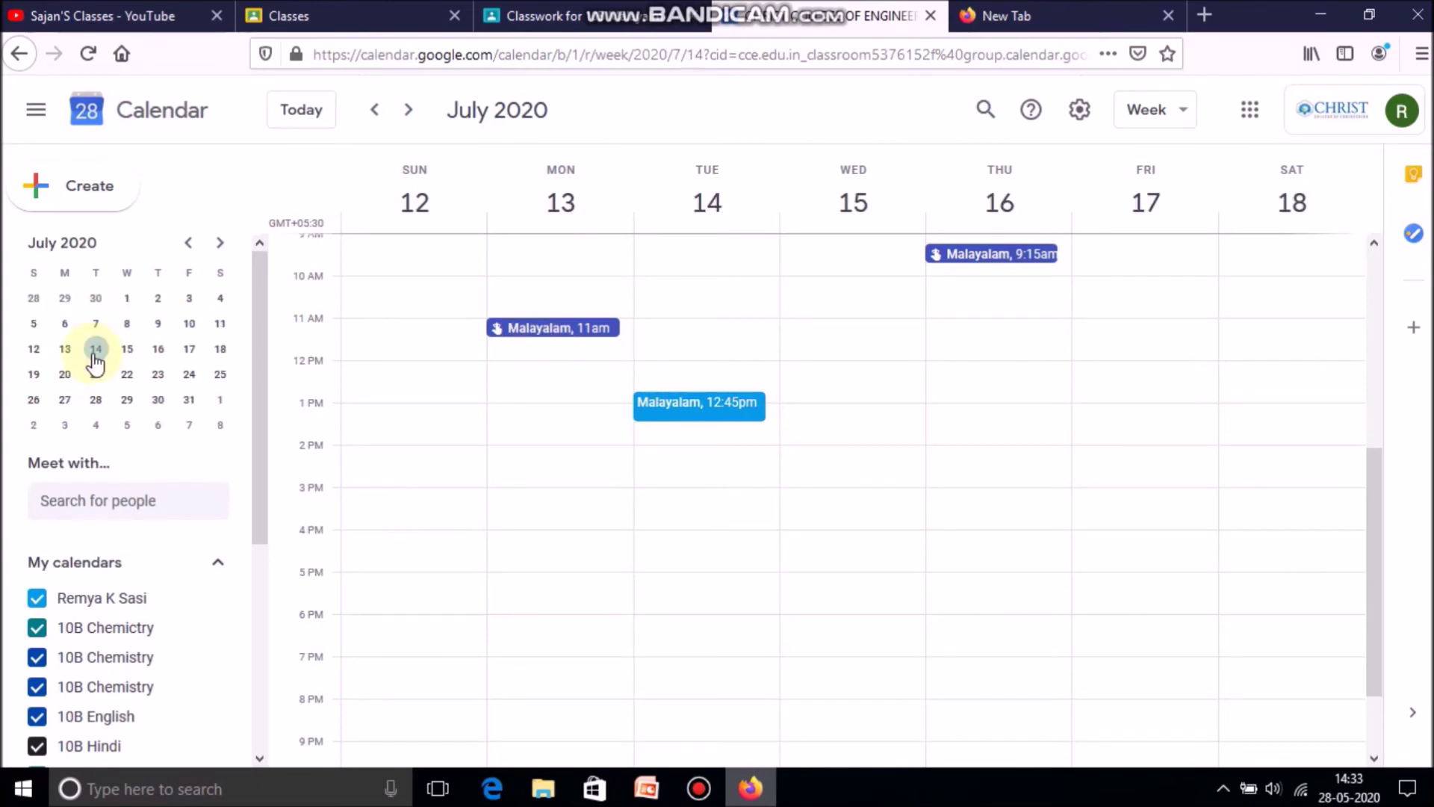
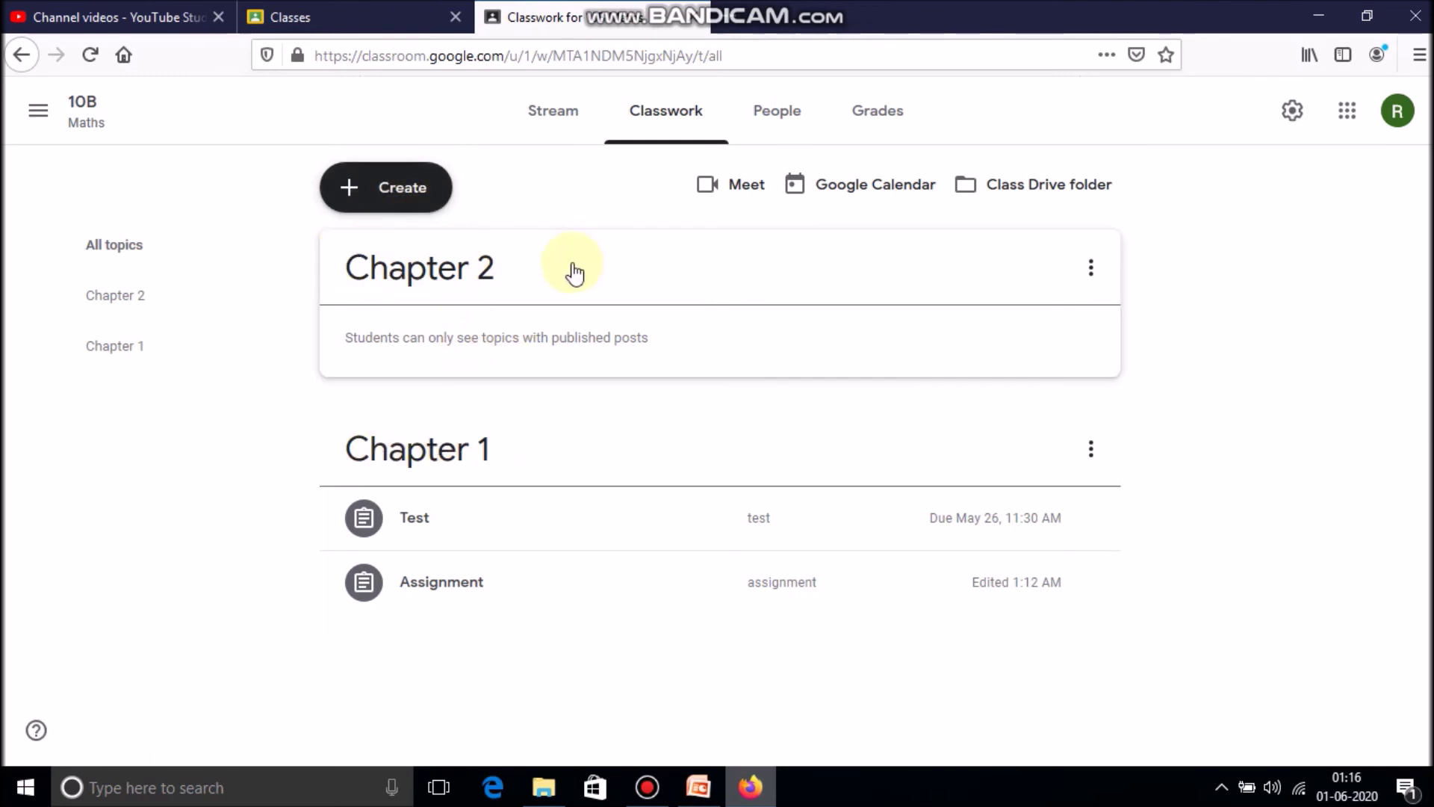
Step: Add a topic named "Chapter 3" to the 10B Maths classwork
click(387, 191)
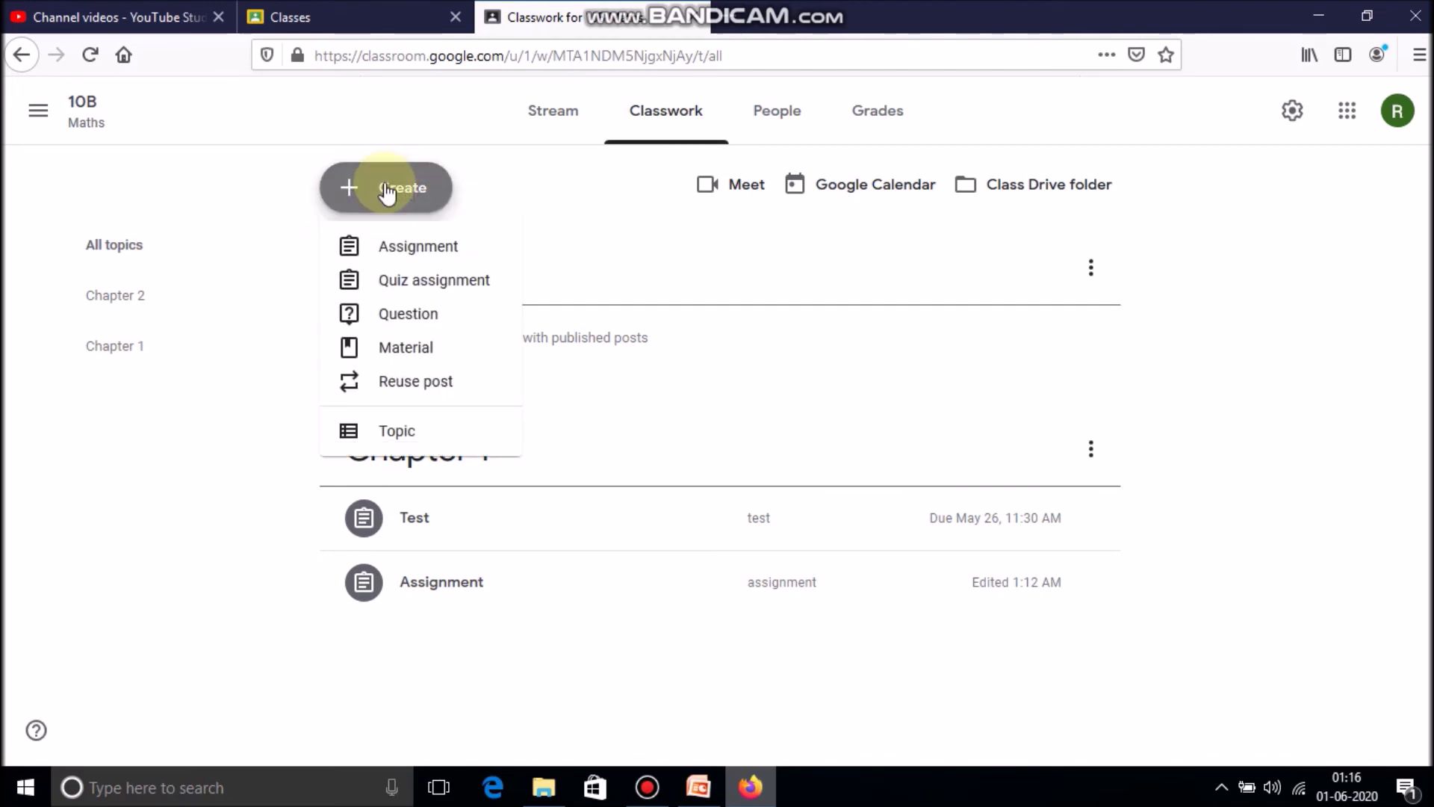
click(418, 433)
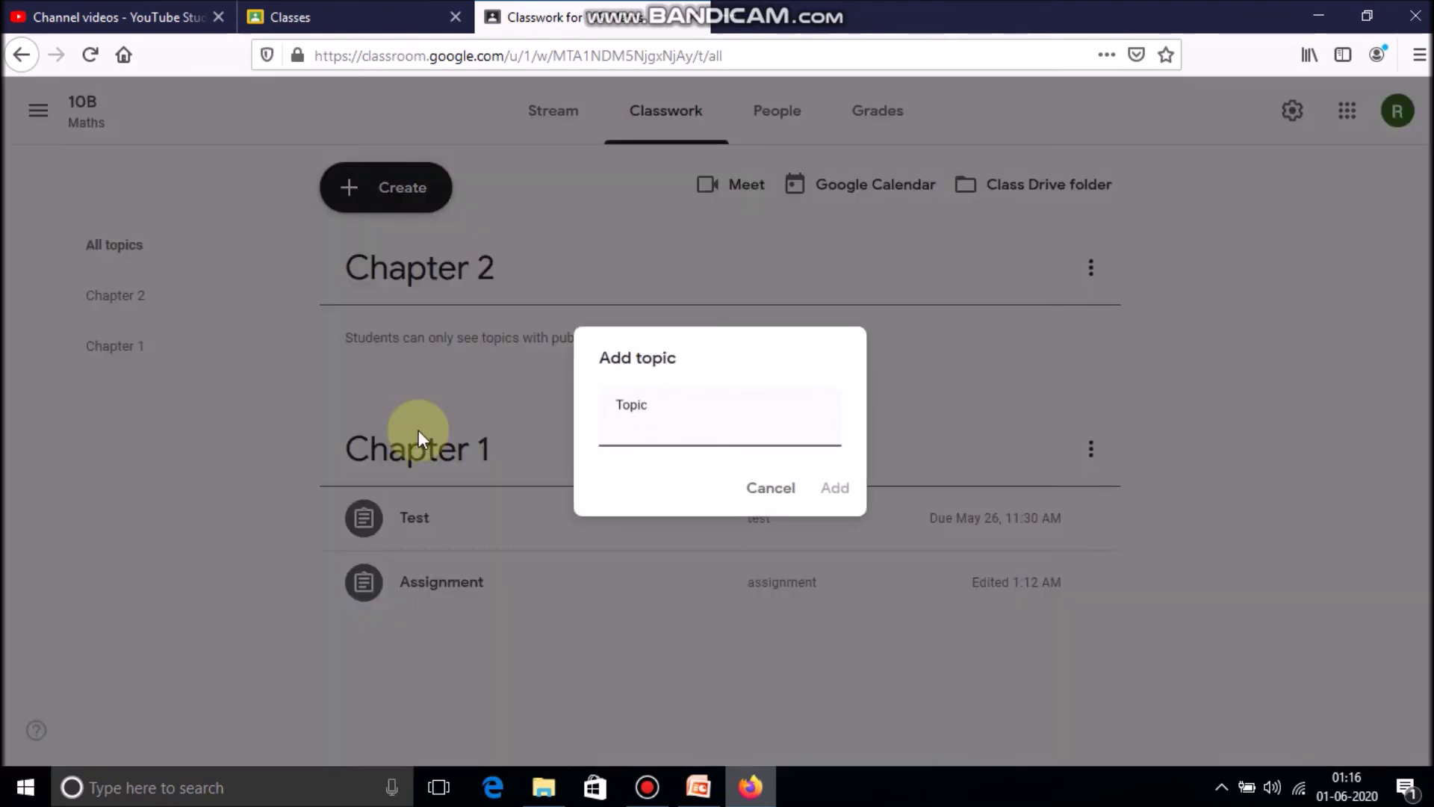
text(Chapter 3)
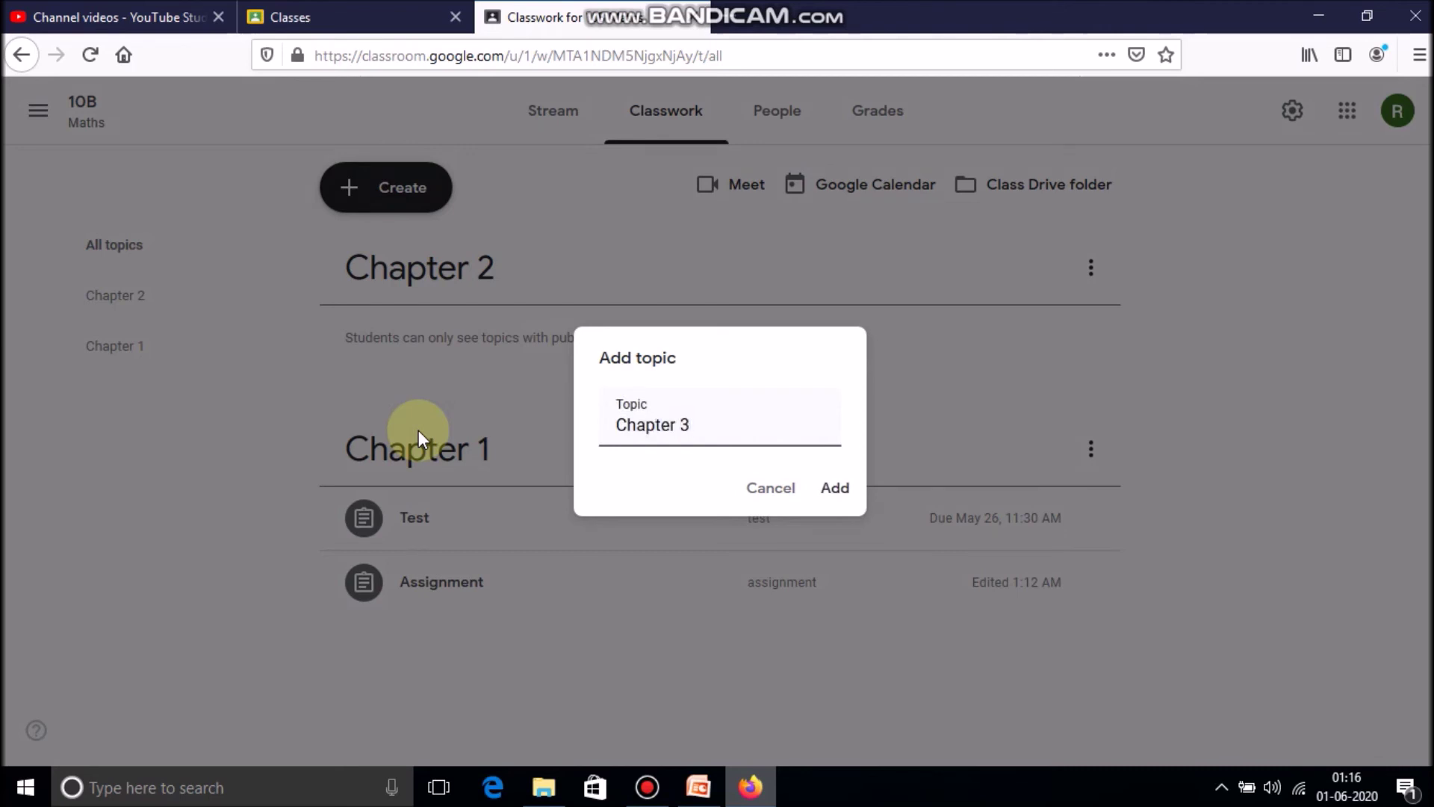
key(Return)
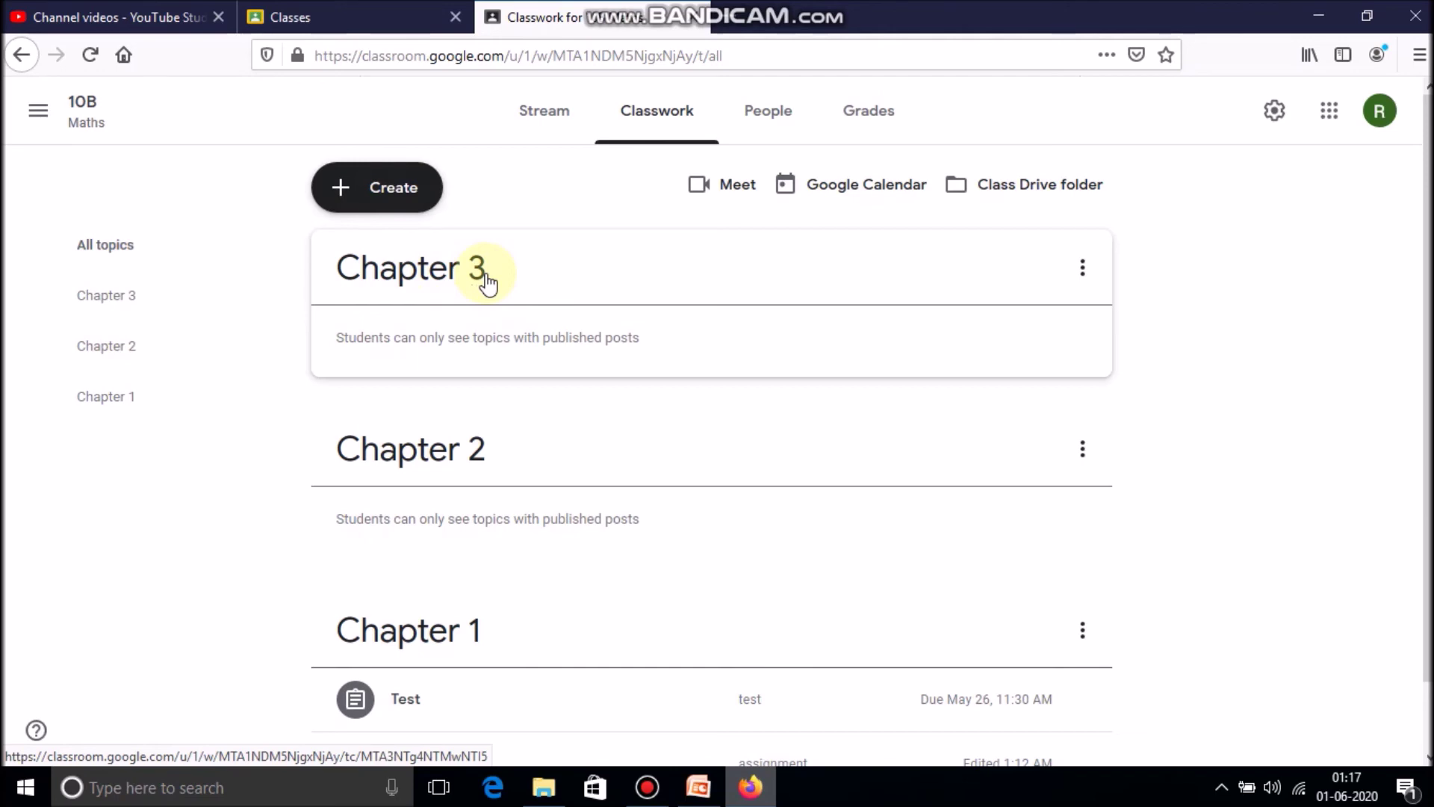
Step: Start a new material titled "chapter 3" and file it under the Chapter 3 topic
click(402, 187)
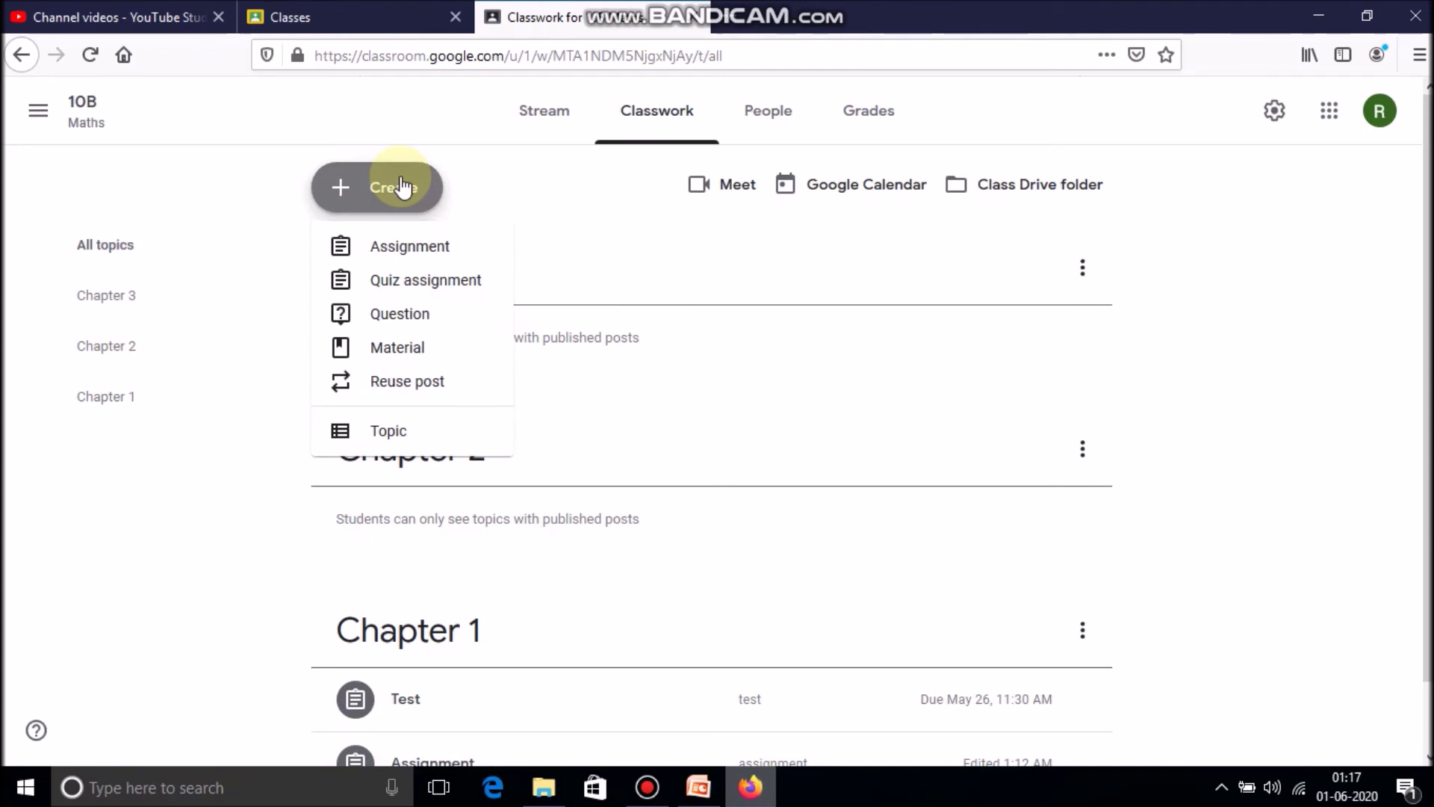
click(384, 365)
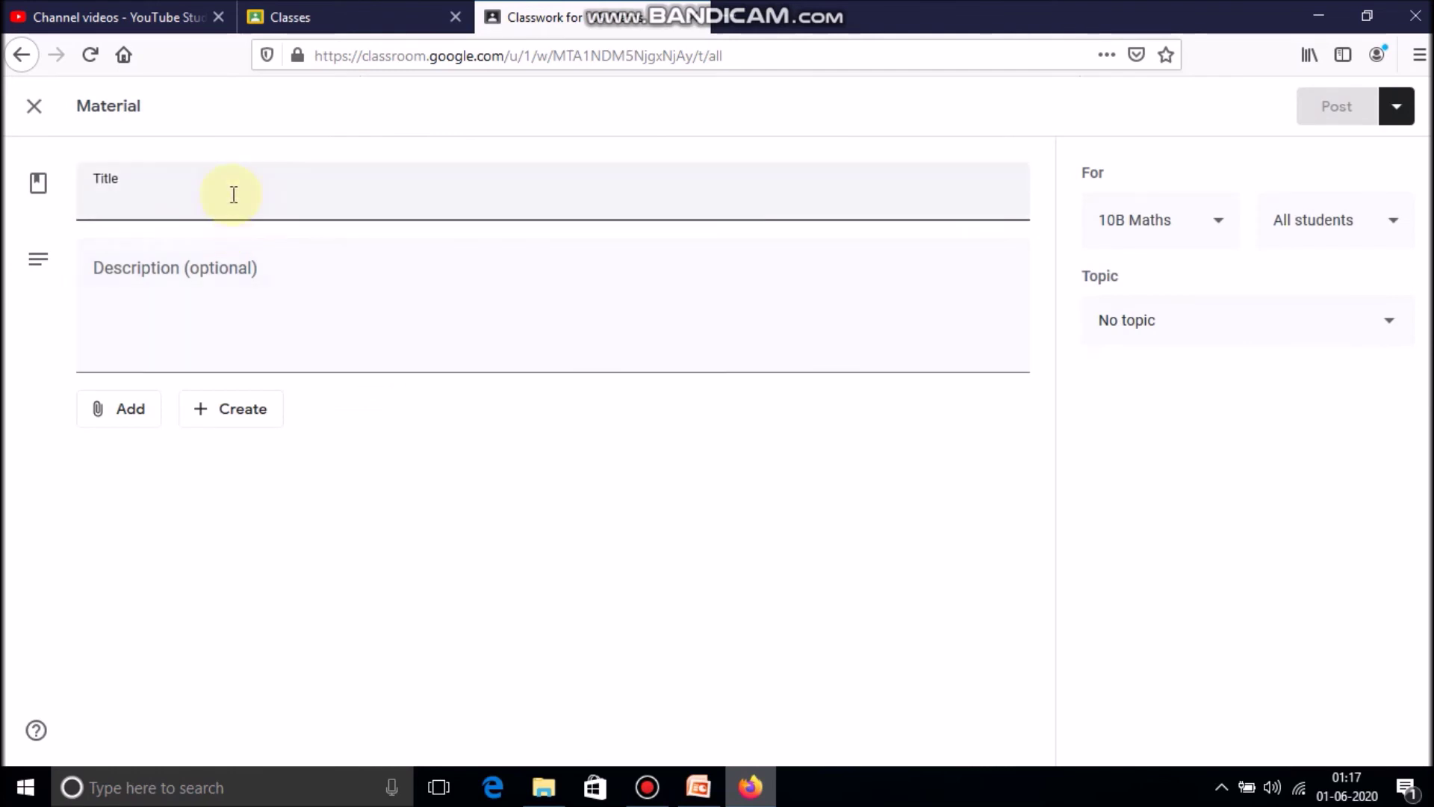
text(chapter)
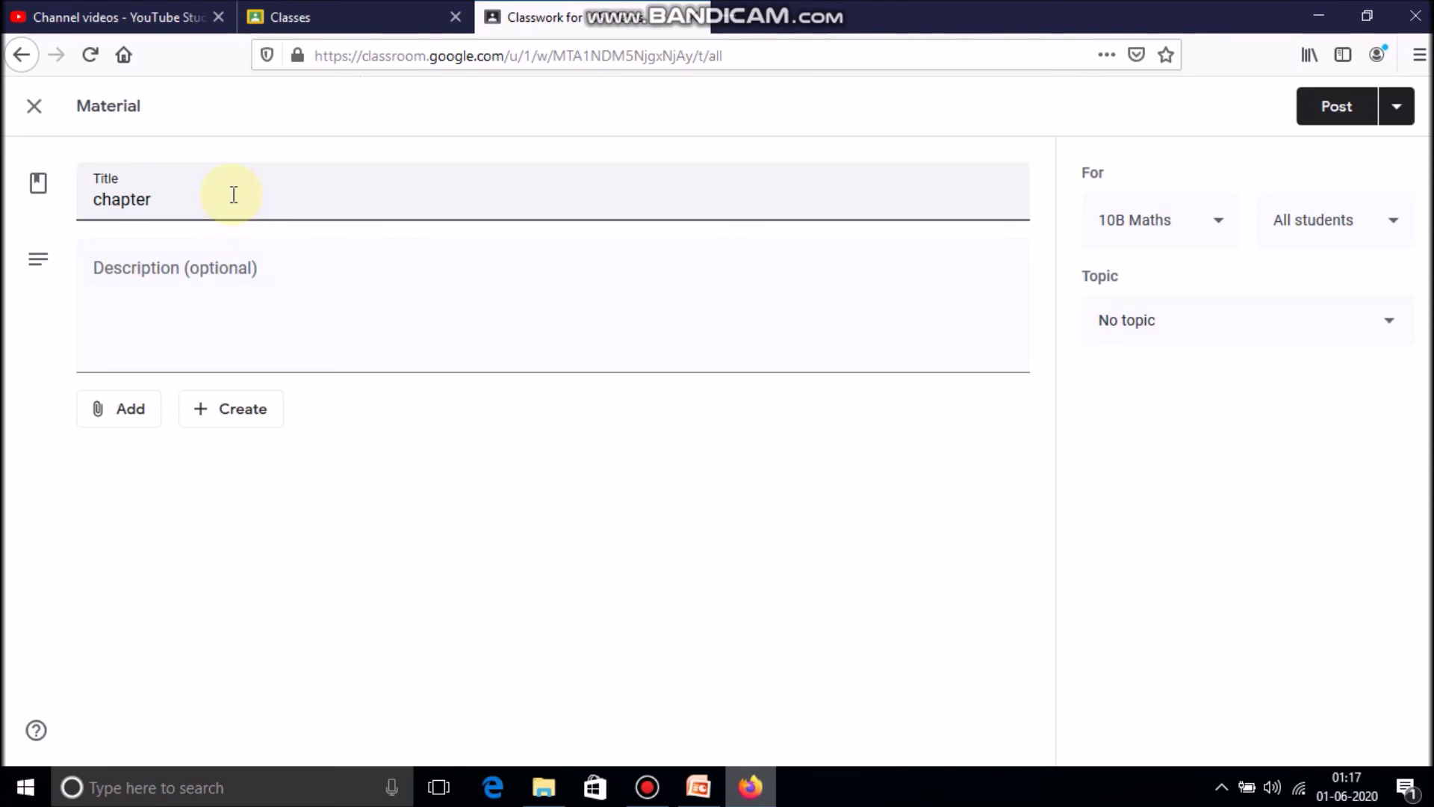
text( 3)
click(1317, 333)
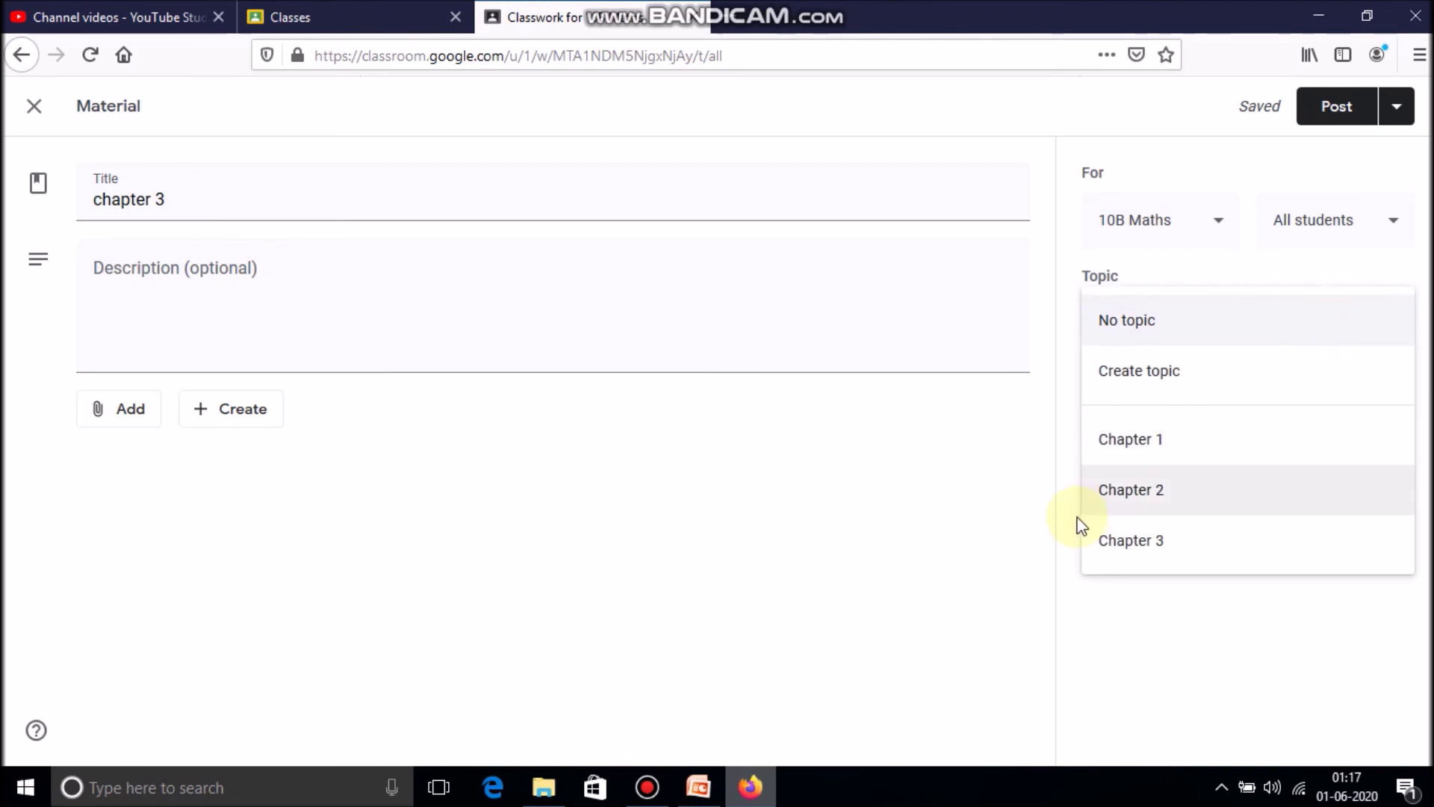
click(1144, 551)
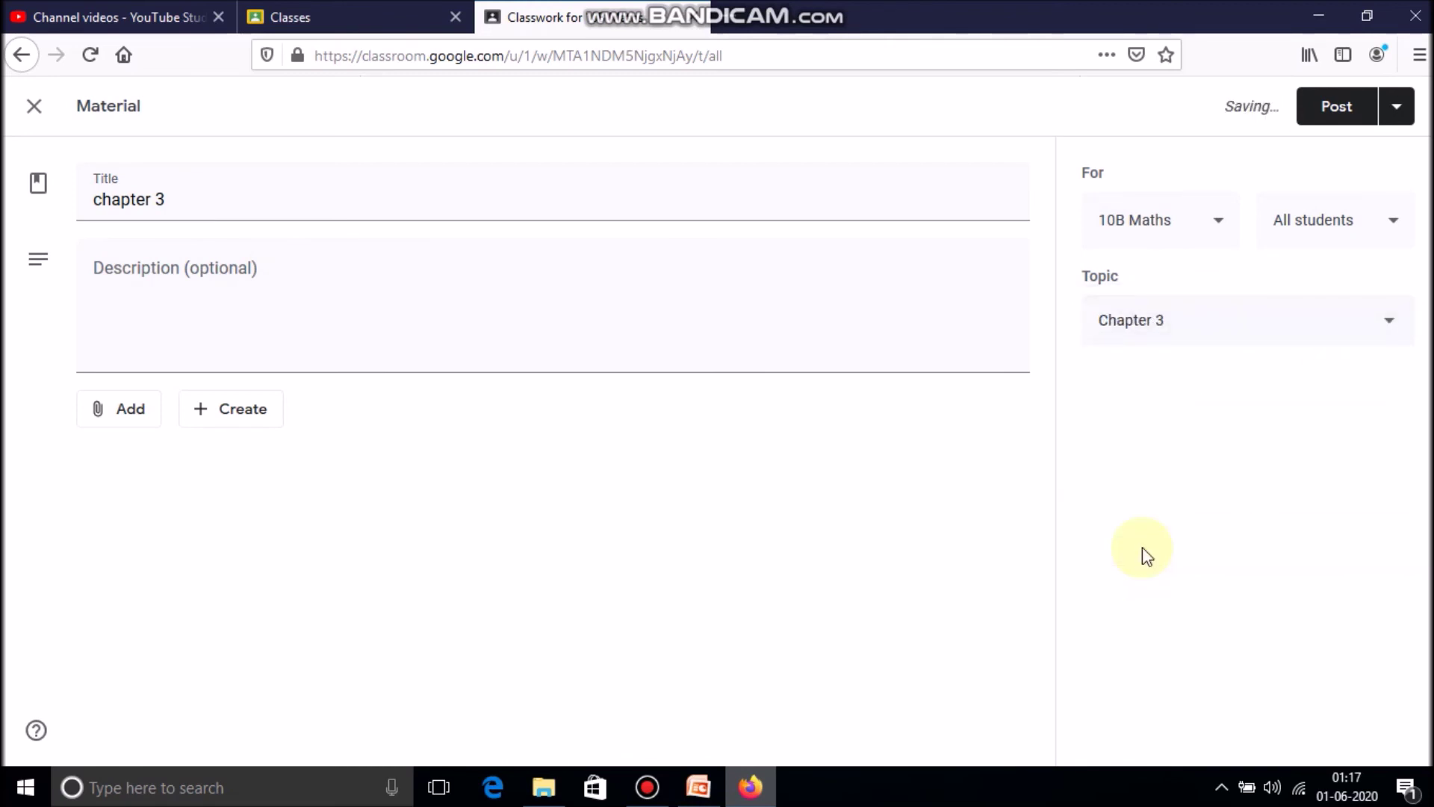
Step: Search YouTube for "trigonometry", attach the video "Trigonometry For Beginners!" and post the material
click(124, 420)
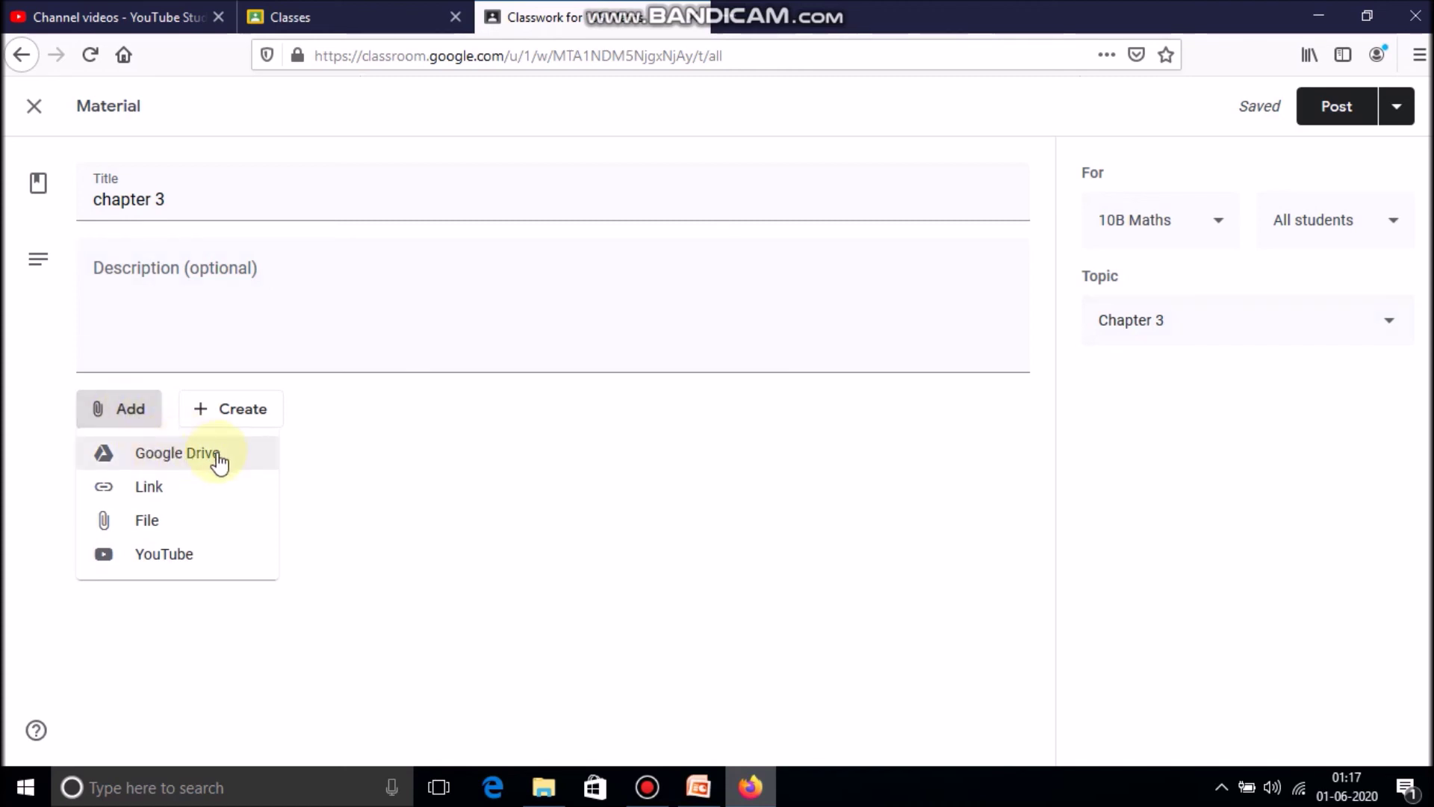
click(174, 556)
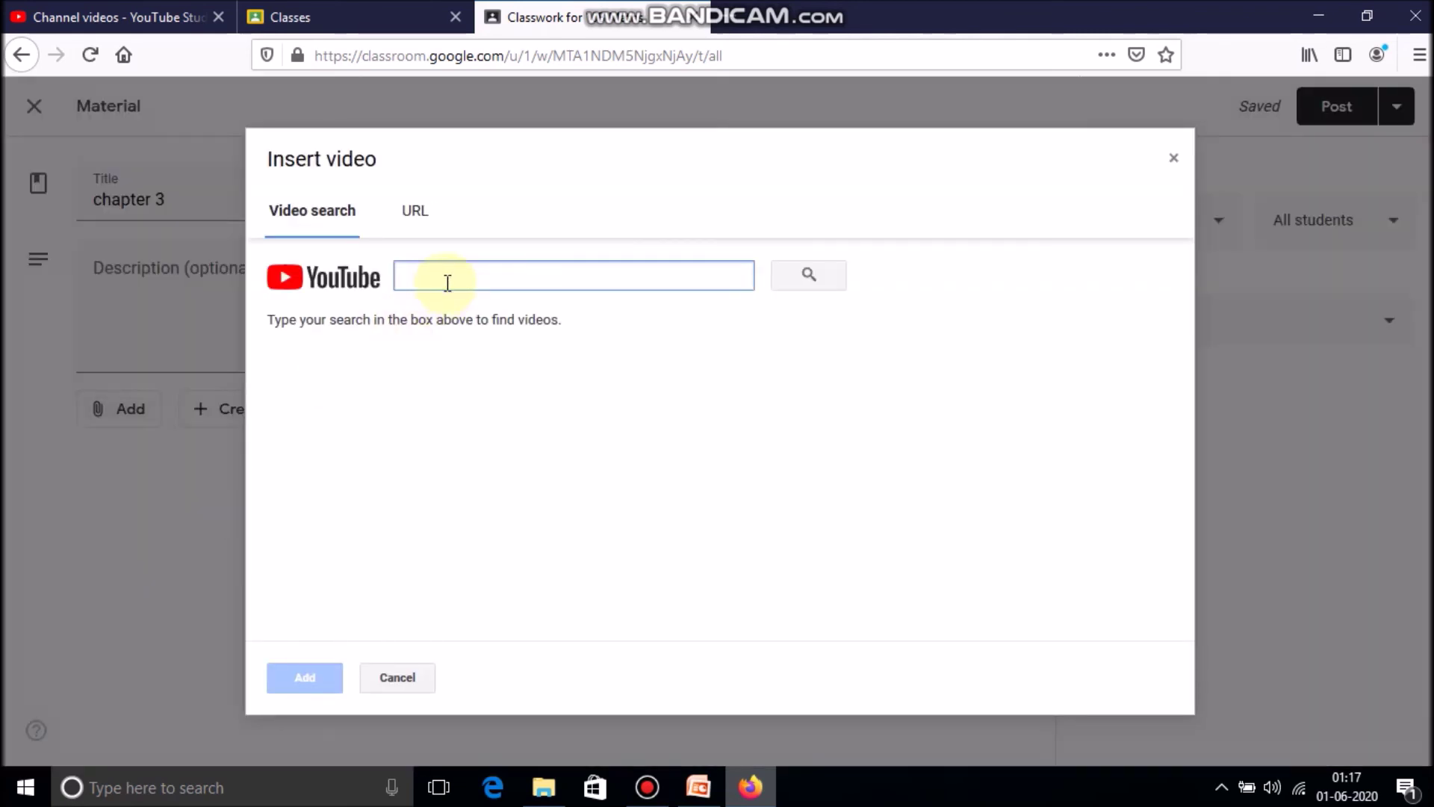
text(trigonometry)
key(Return)
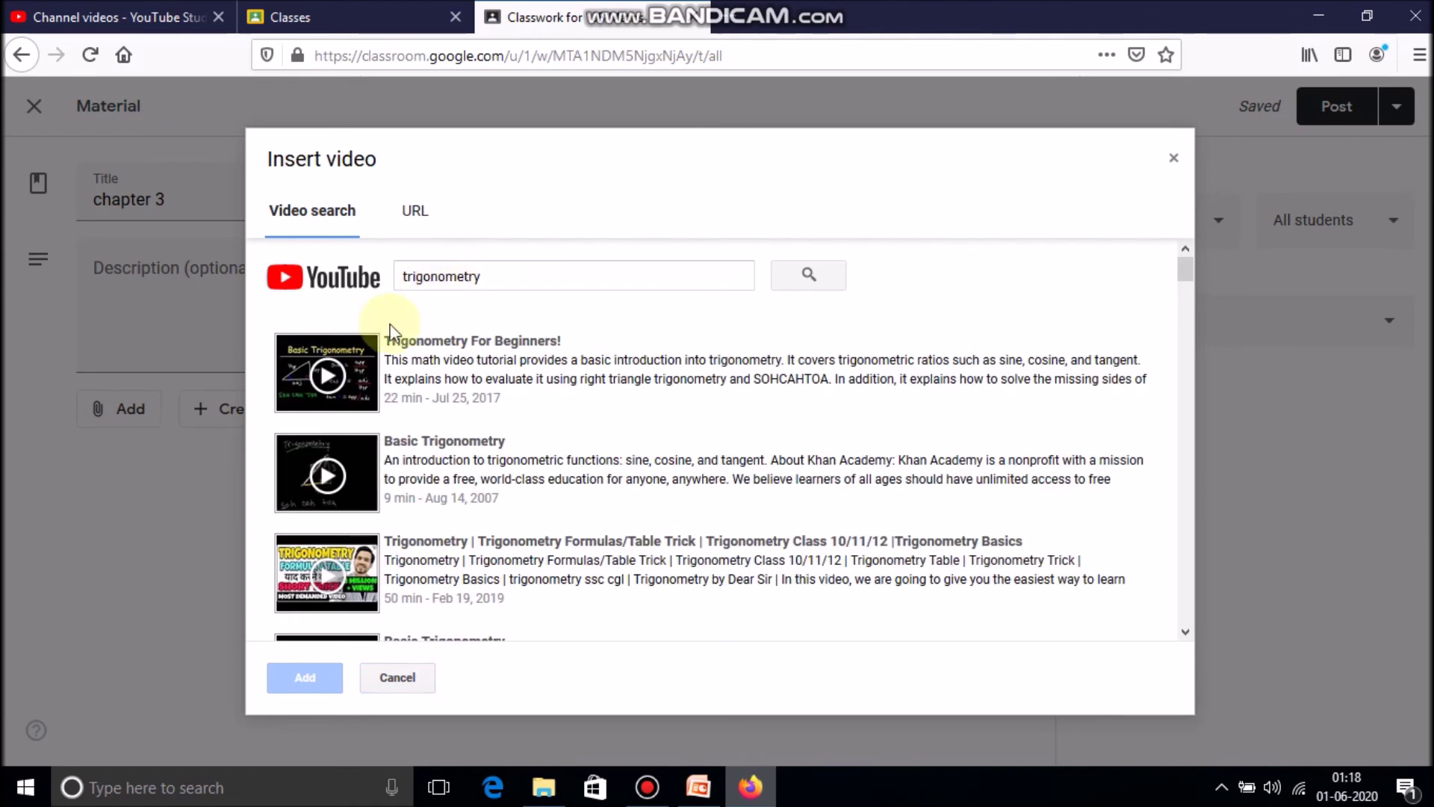
click(444, 351)
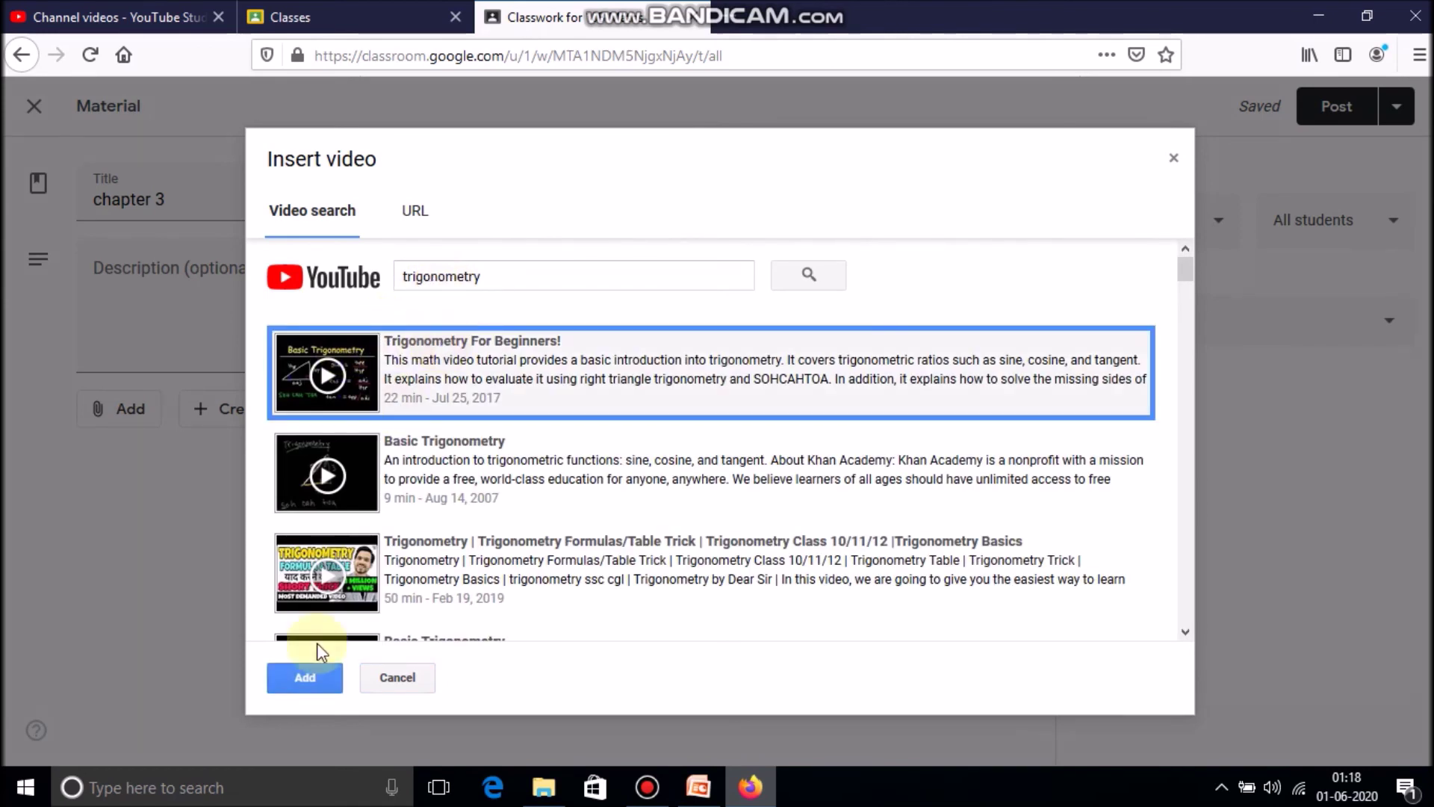
click(306, 686)
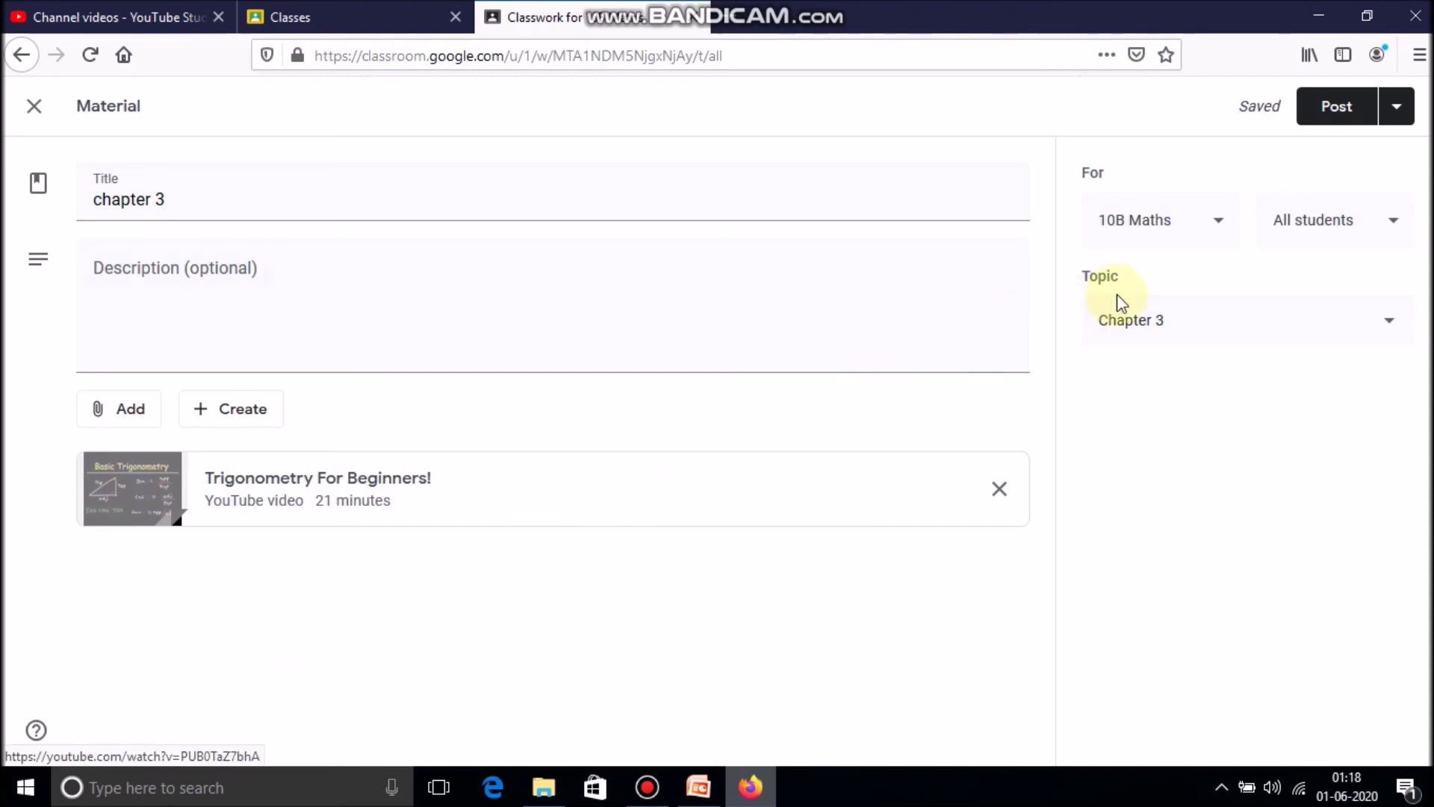
click(1337, 109)
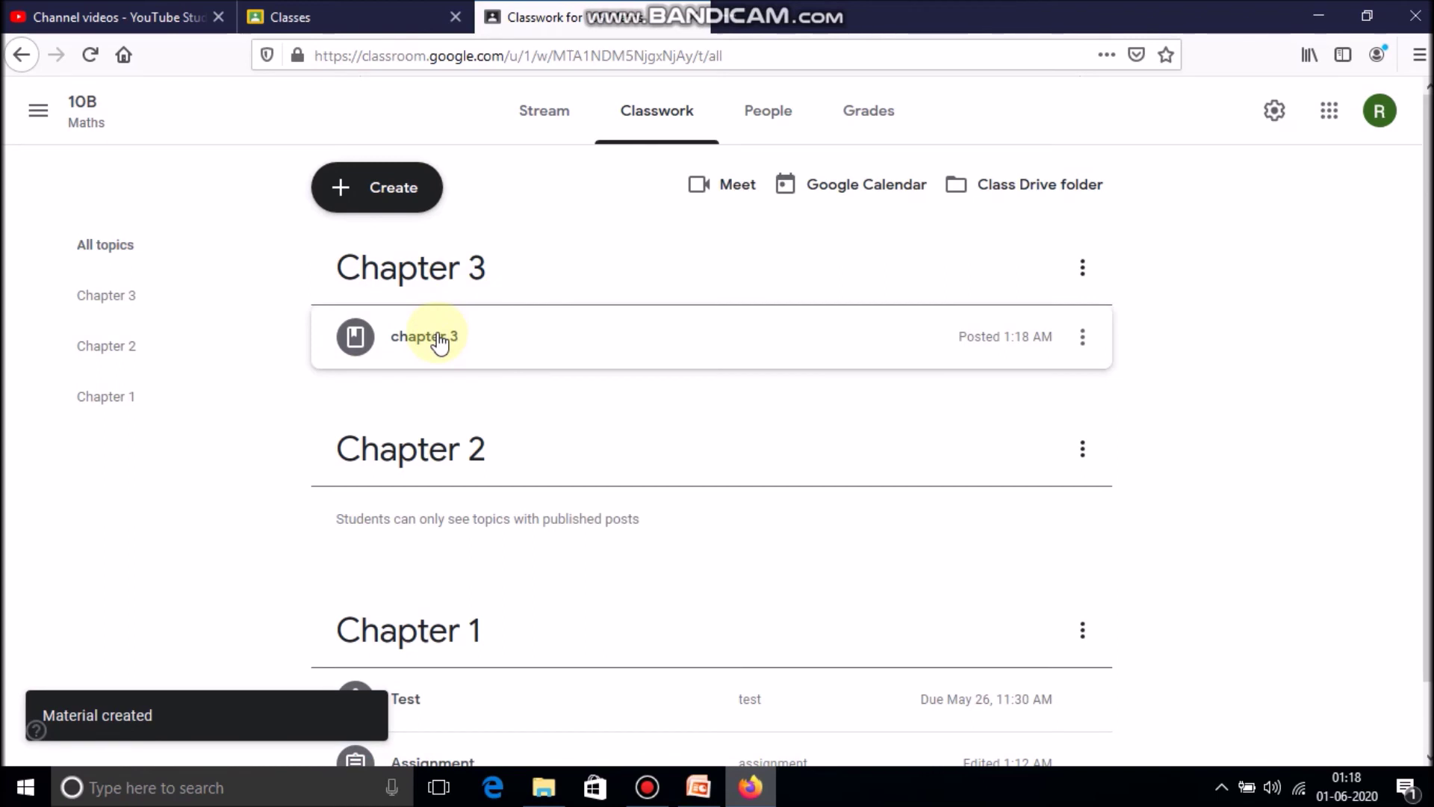
click(1082, 449)
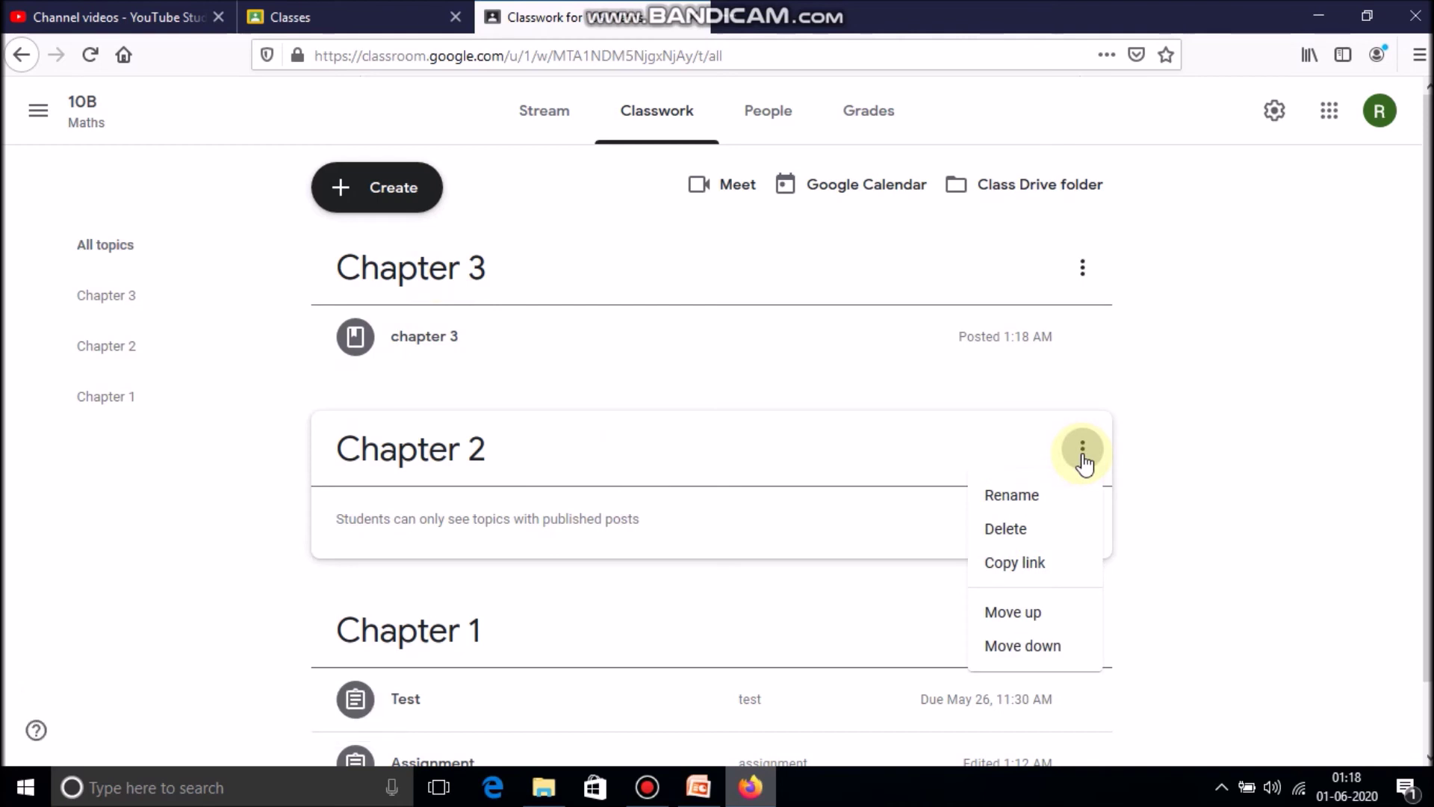
click(896, 423)
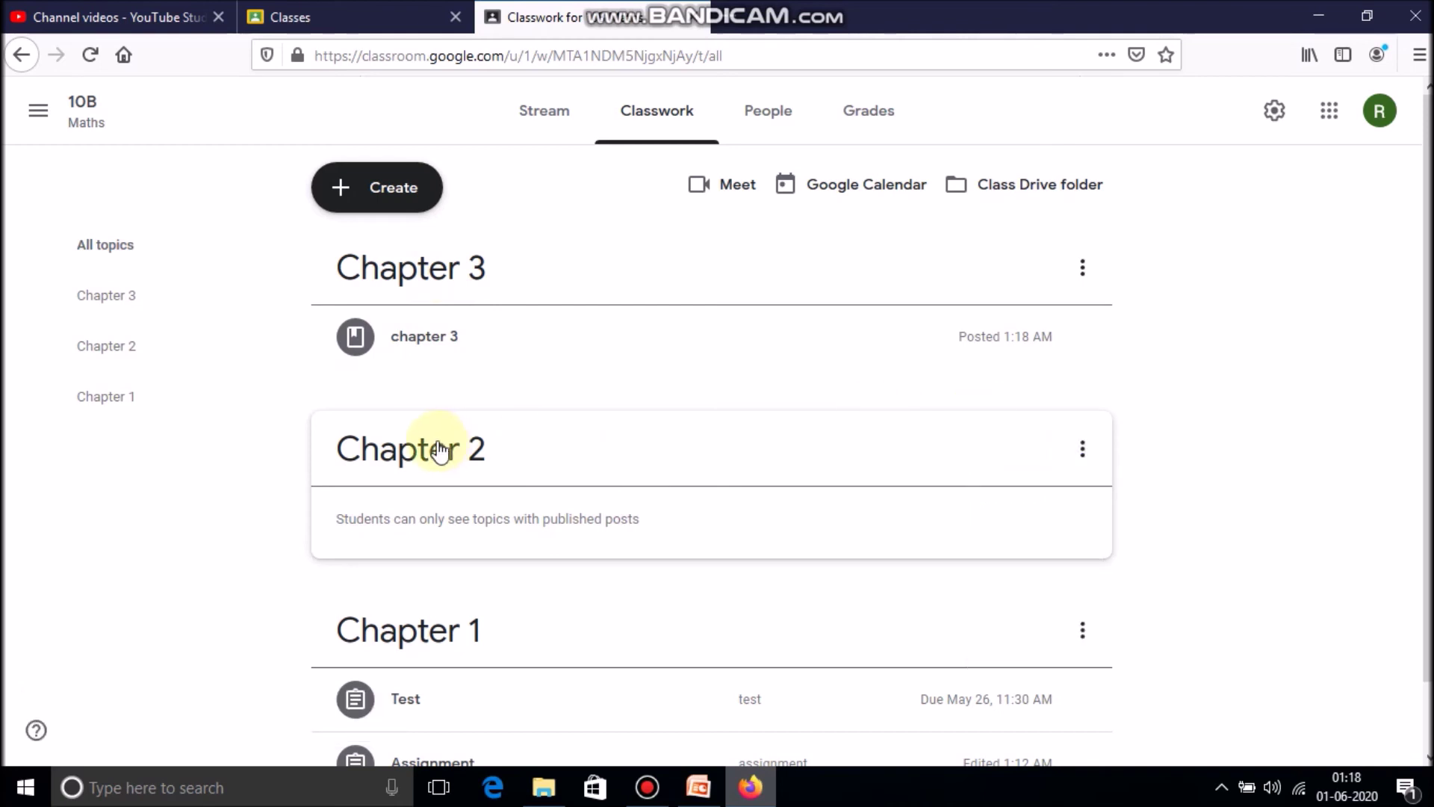
Step: Start a new 10B Maths assignment titled "Chapter 2" and set its points to 10
click(411, 187)
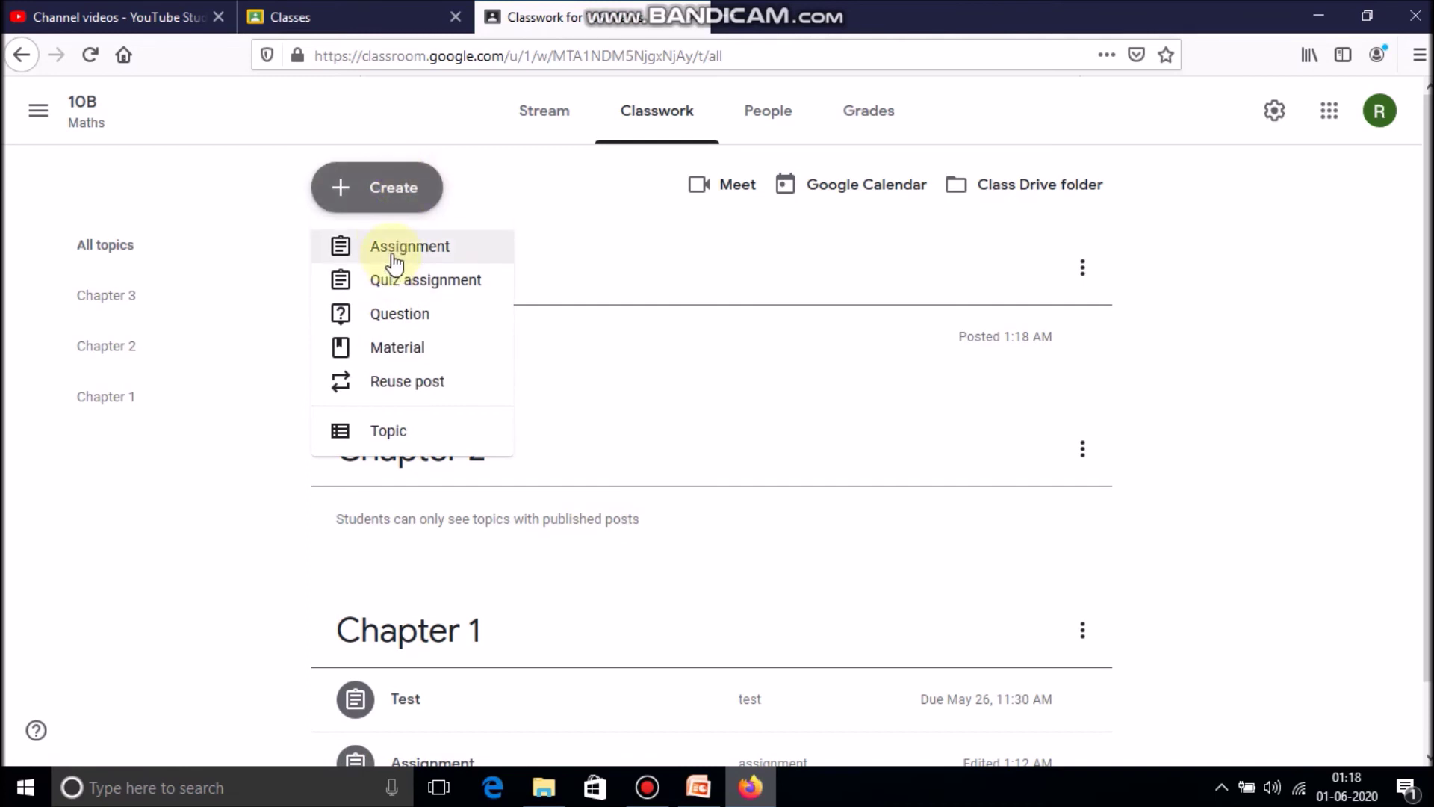
click(394, 257)
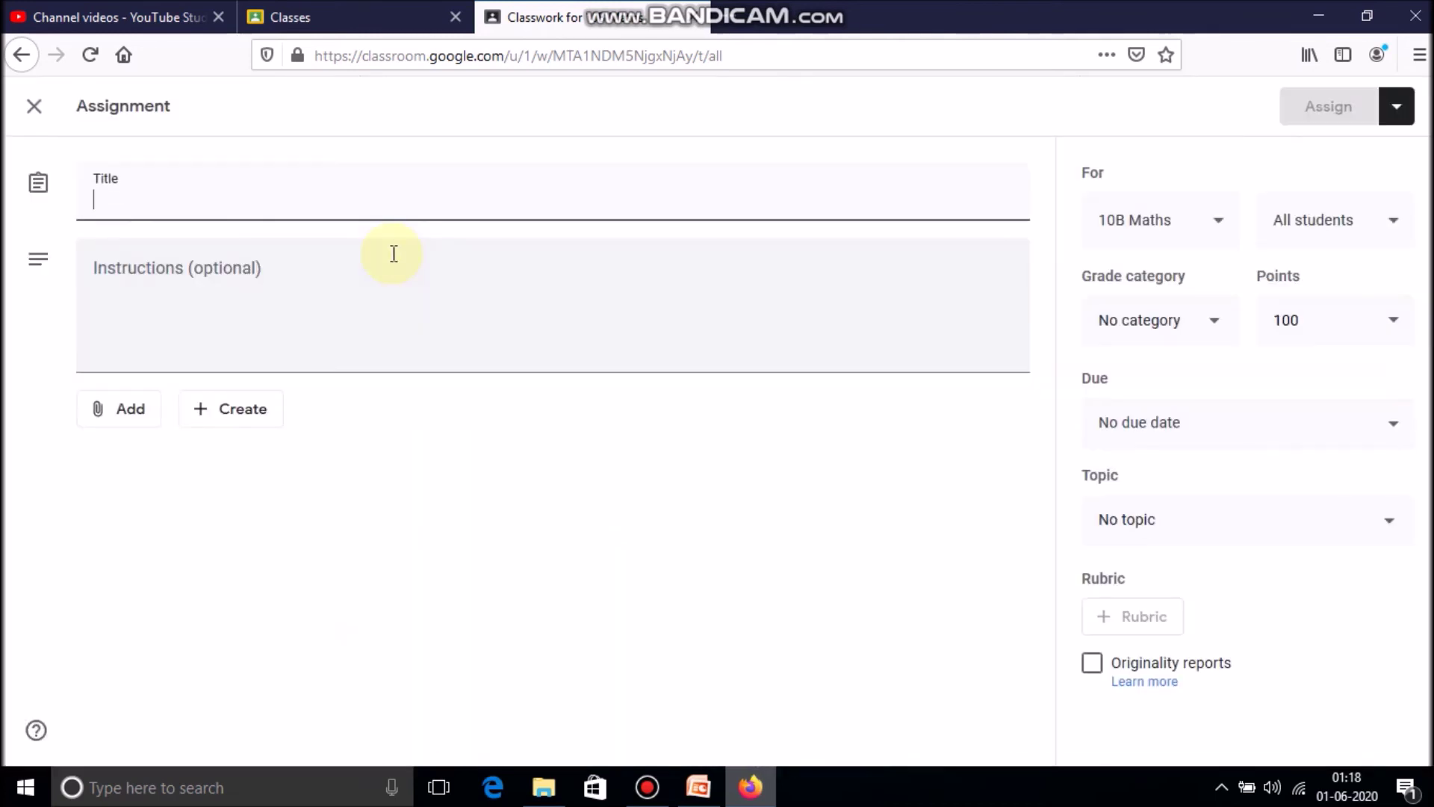
text(Chapter 2)
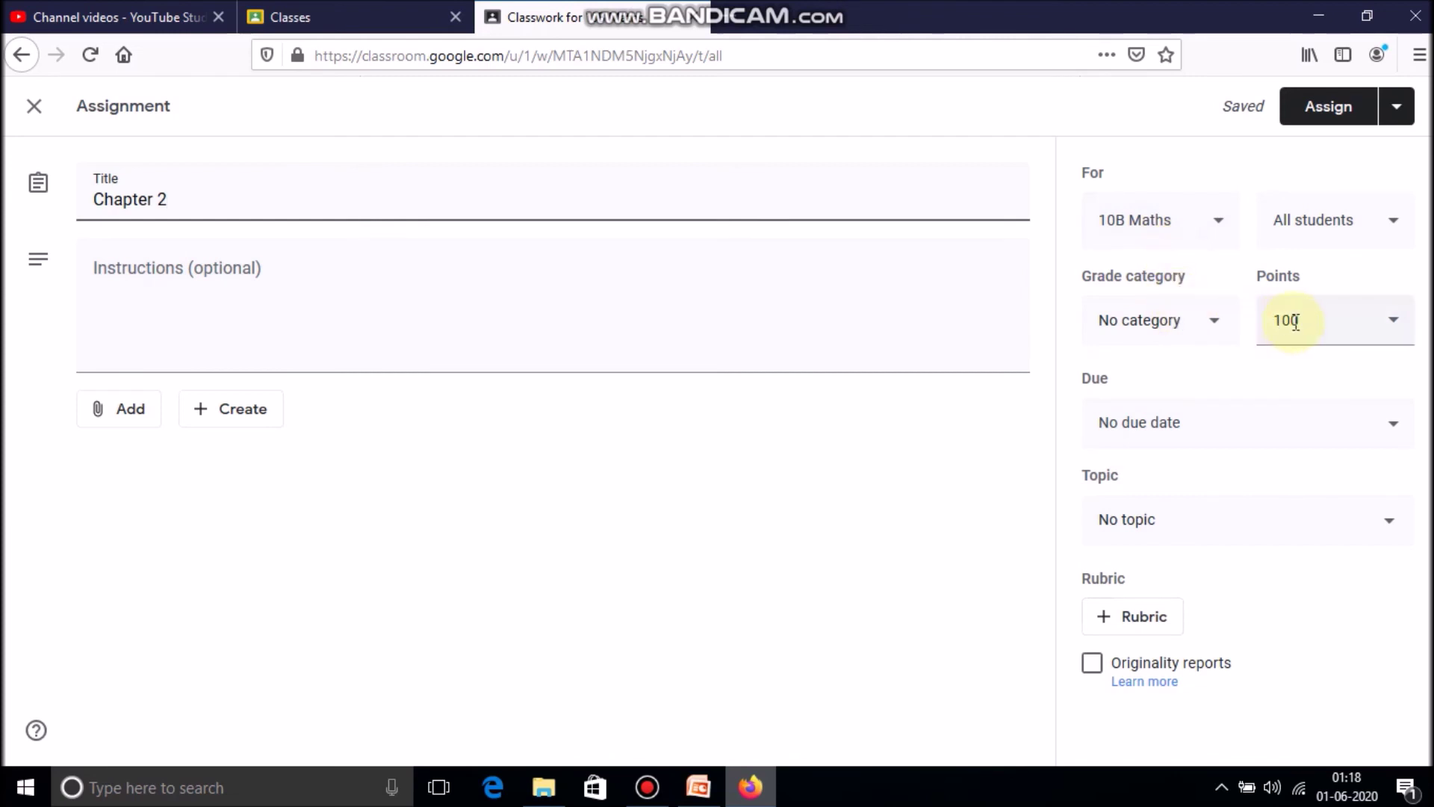
click(1393, 328)
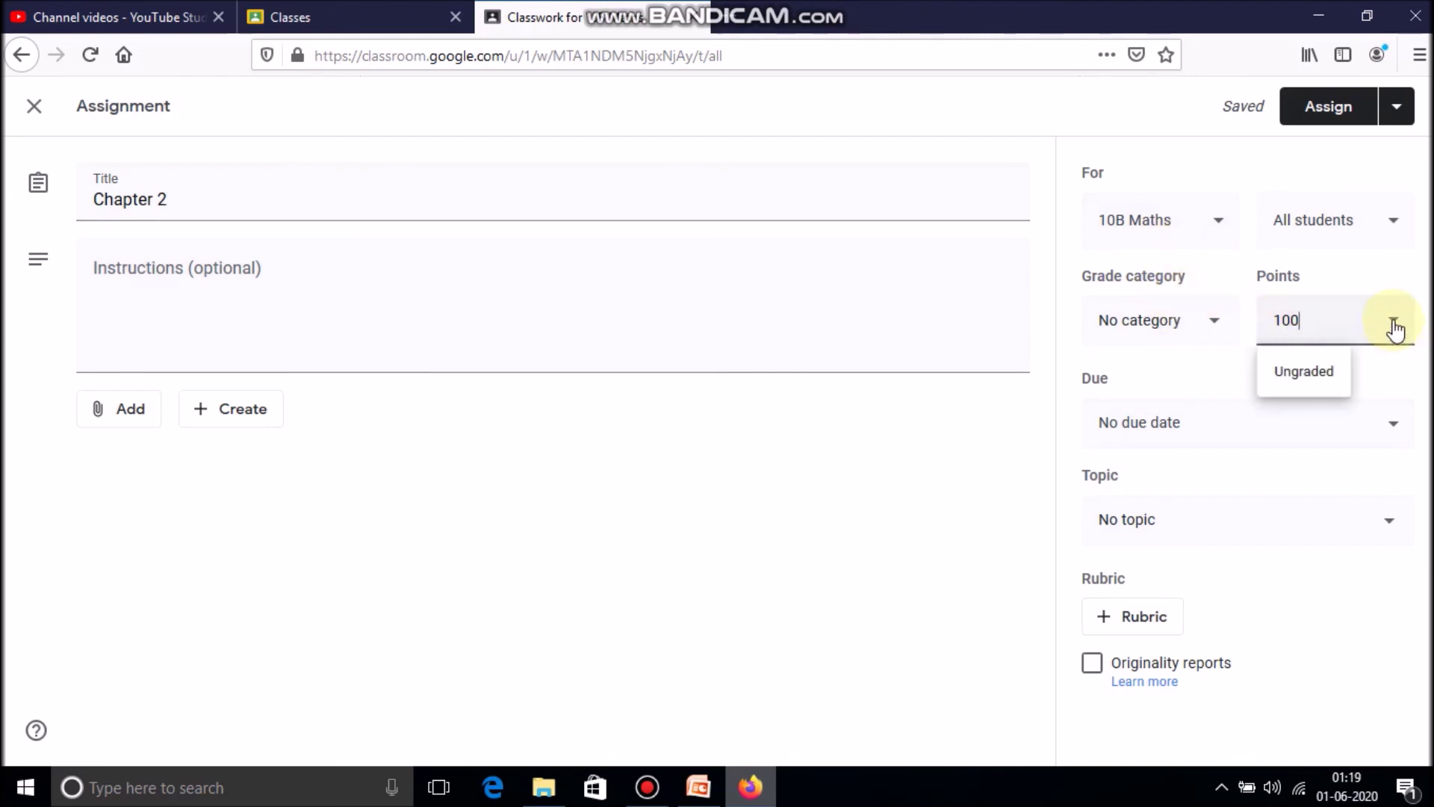
key(BackSpace)
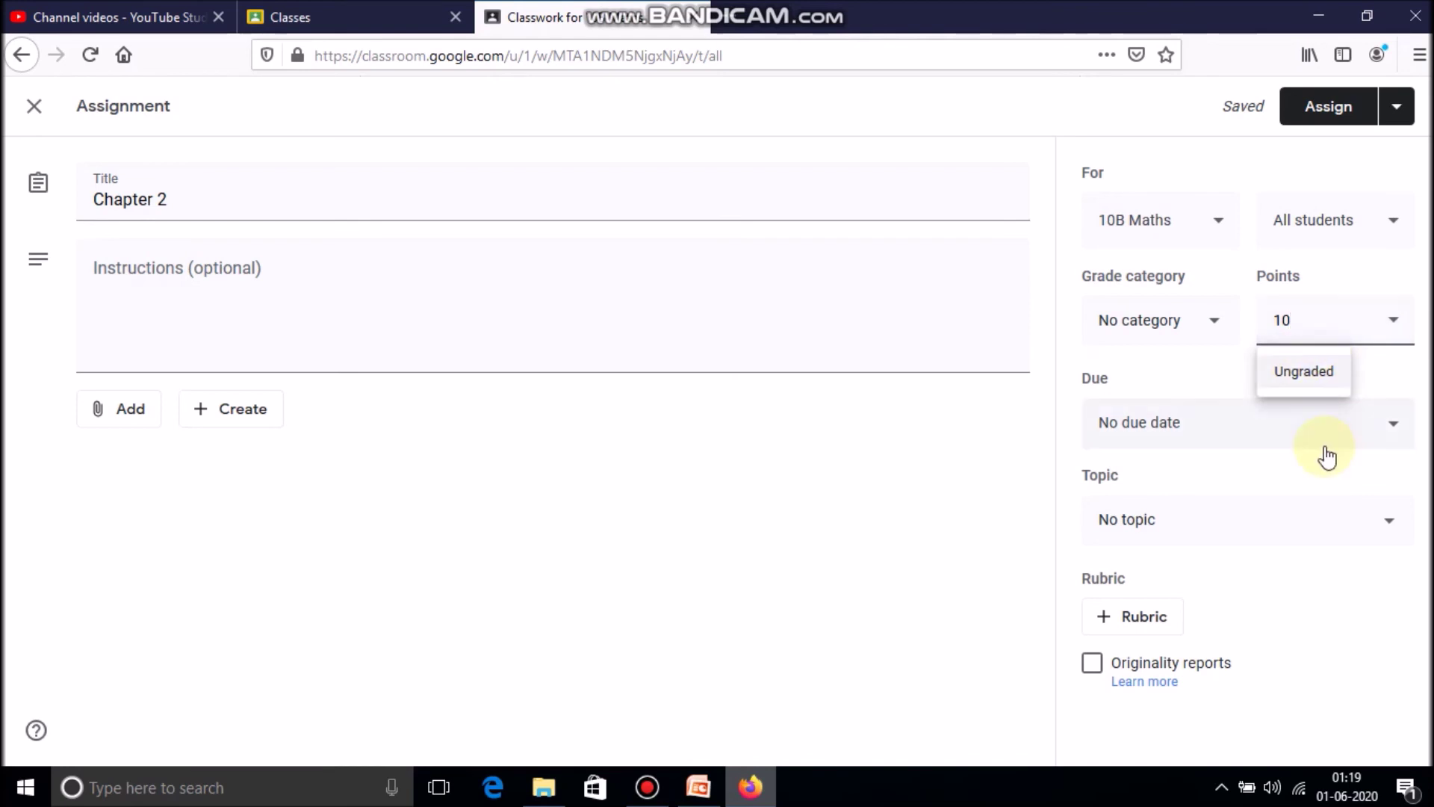
click(1263, 516)
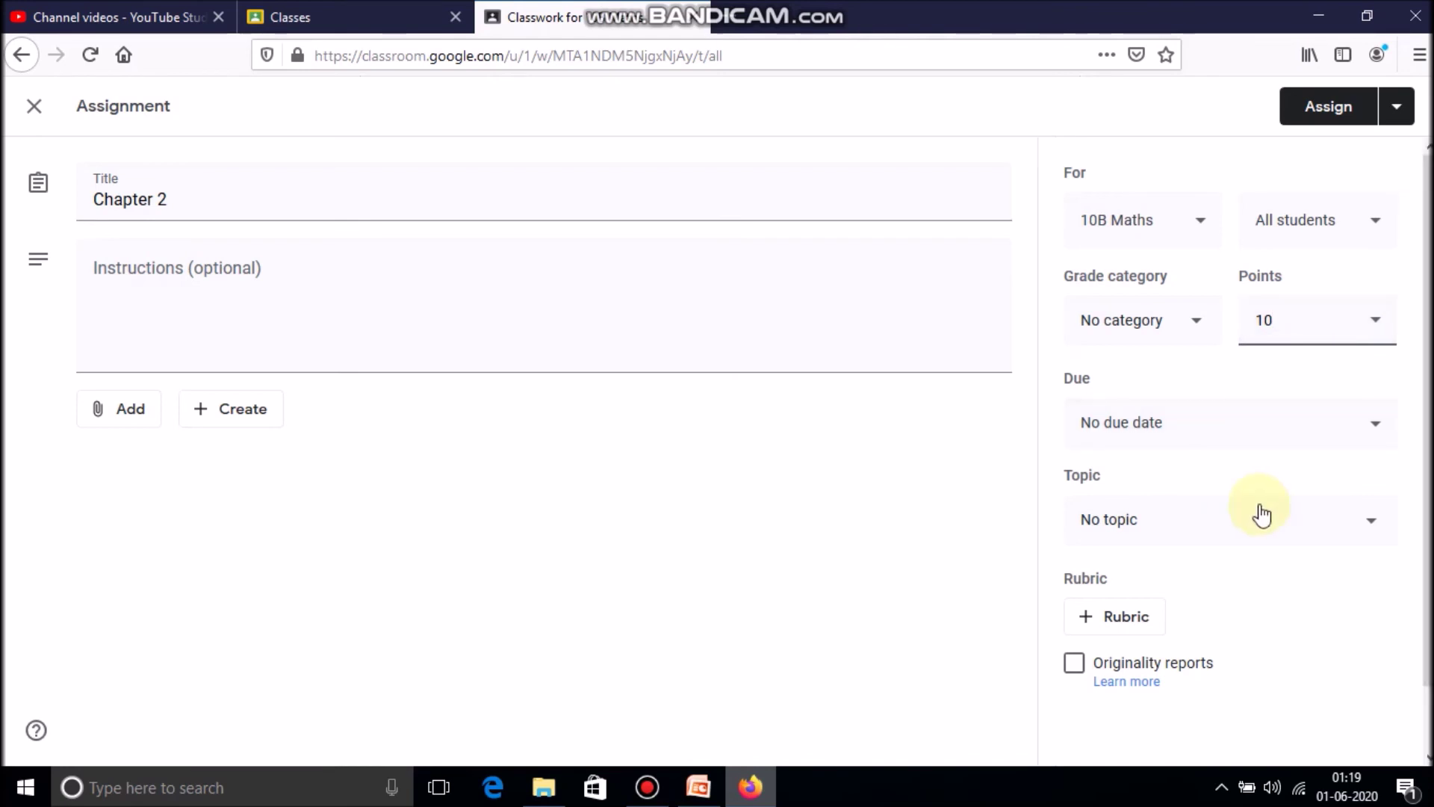
Step: Set the assignment's due date to Jun 9, 2020 and its due time to 11:59 PM
click(1383, 424)
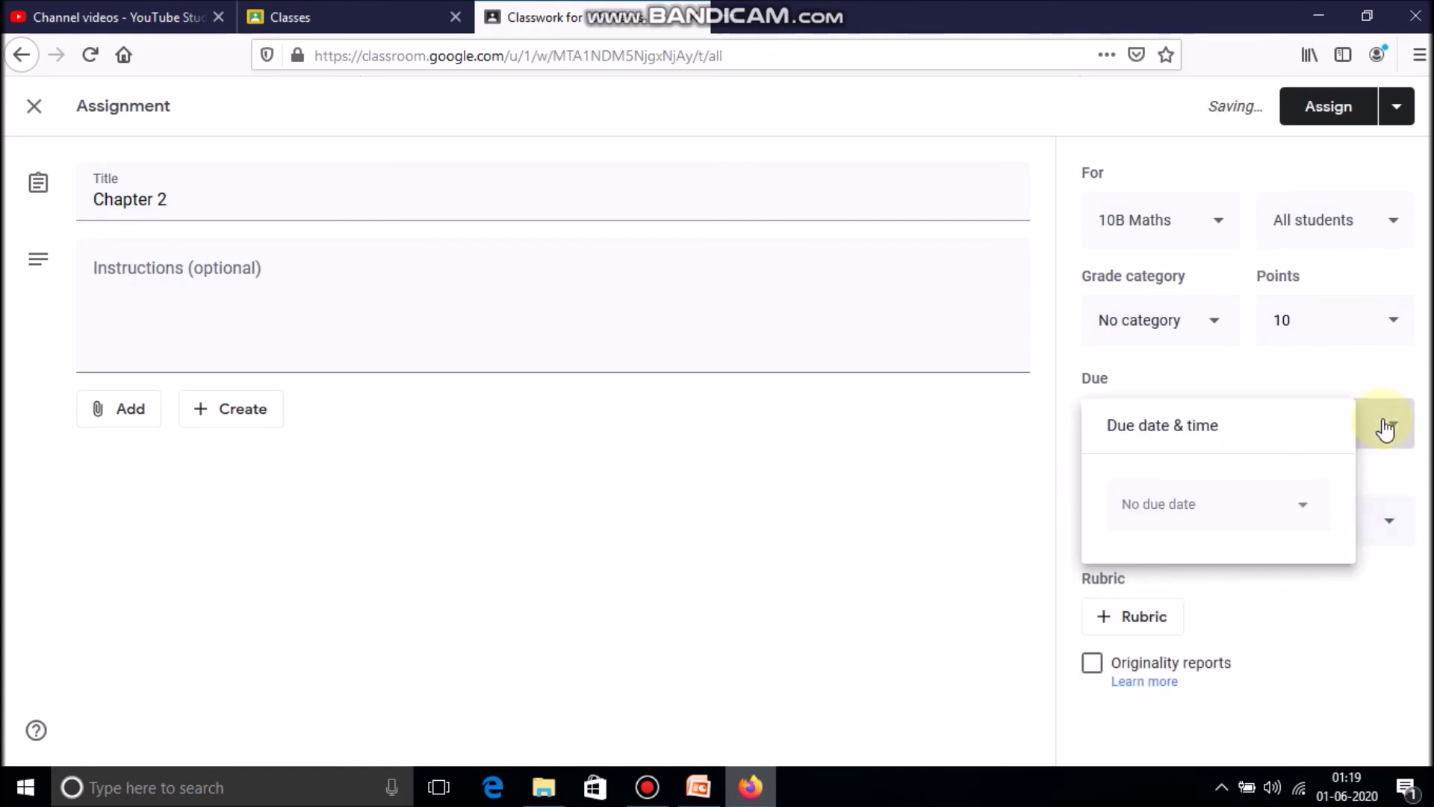
click(1159, 502)
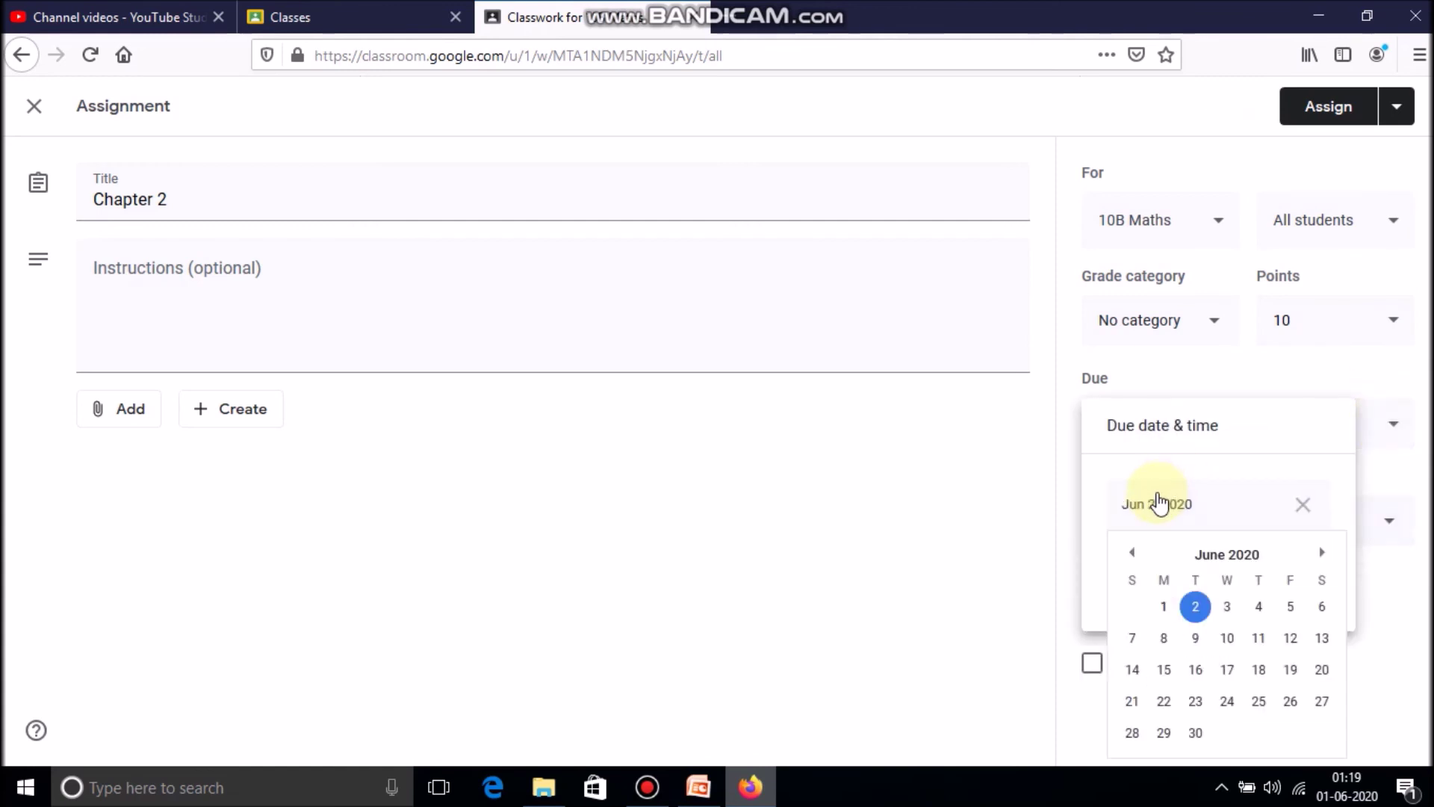
click(1198, 640)
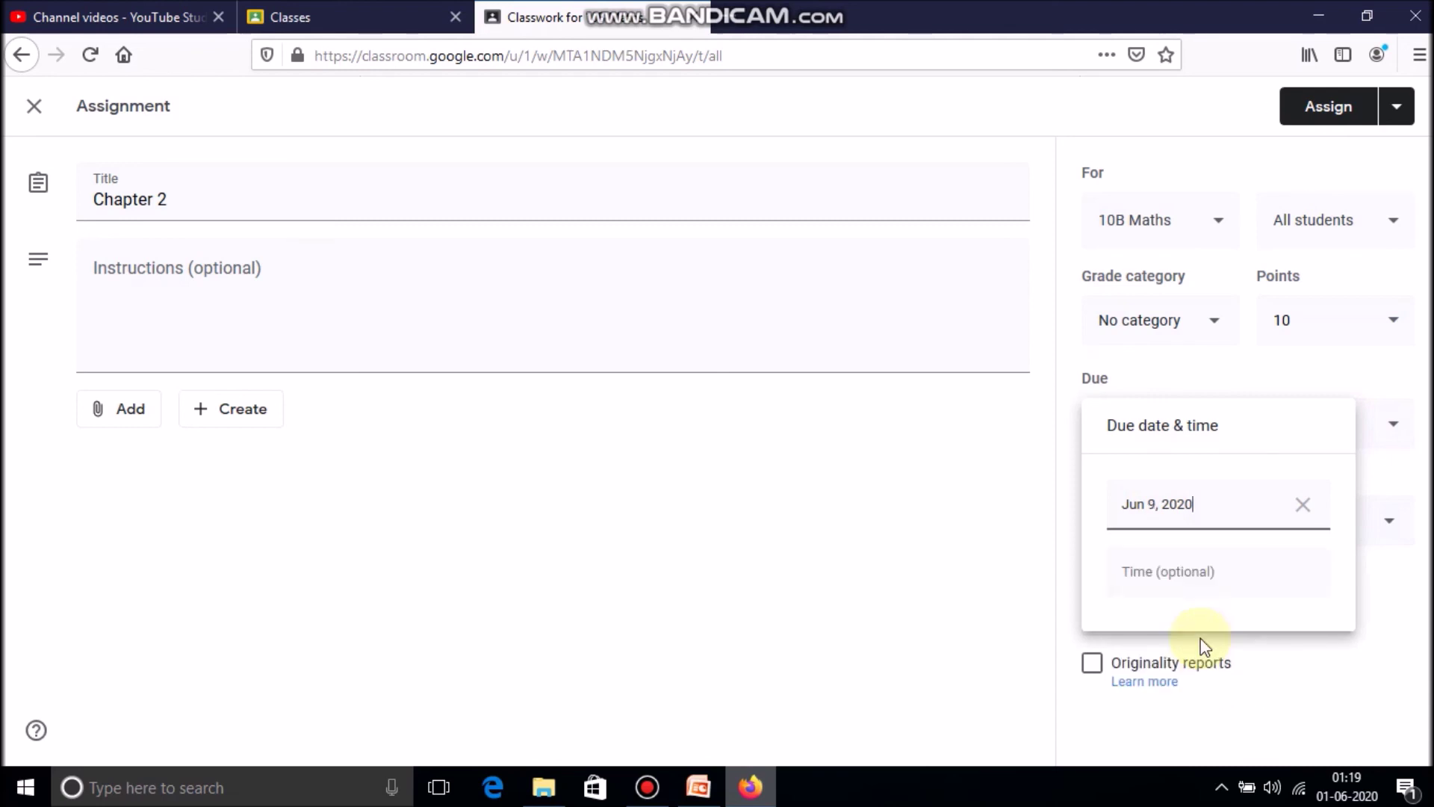
click(1153, 567)
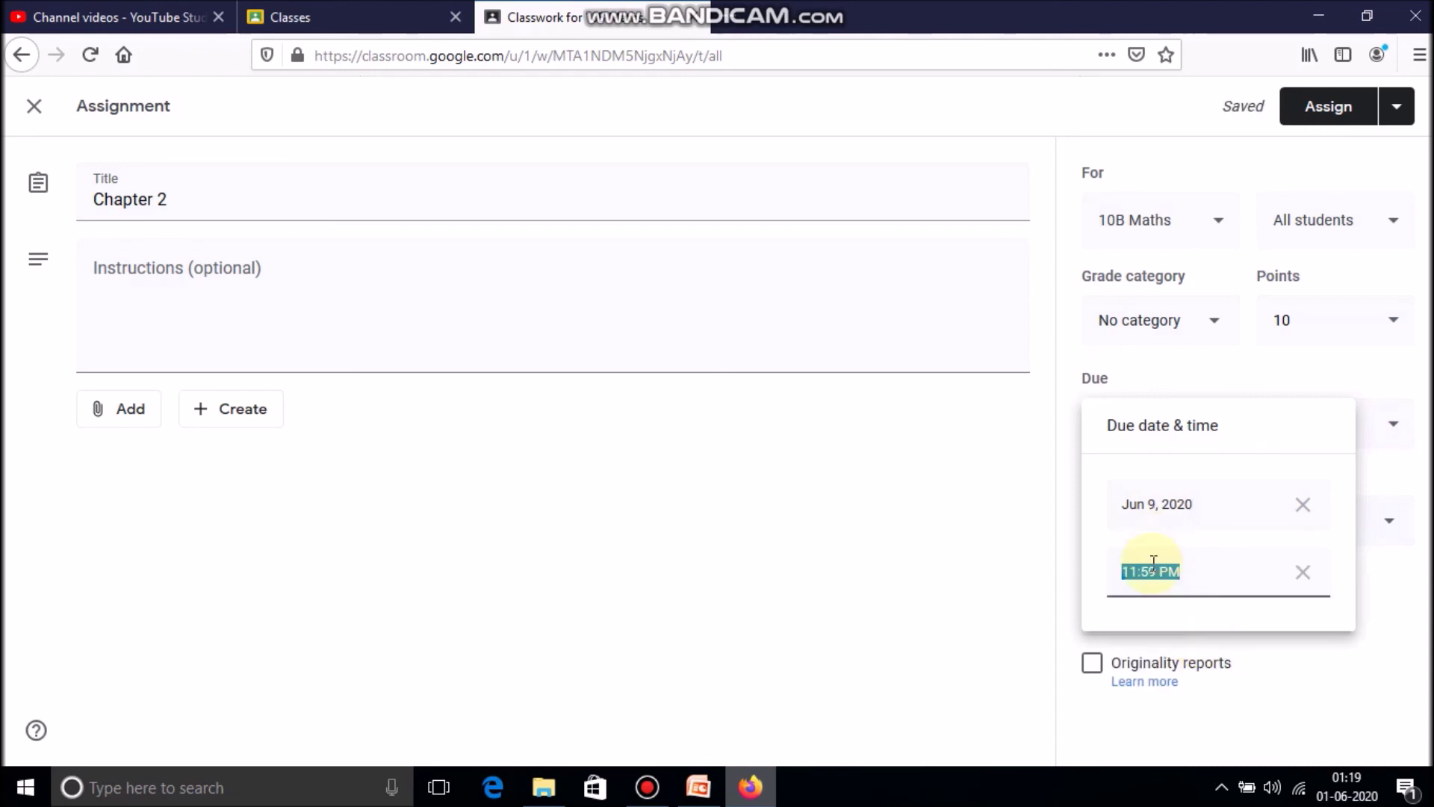
click(1199, 576)
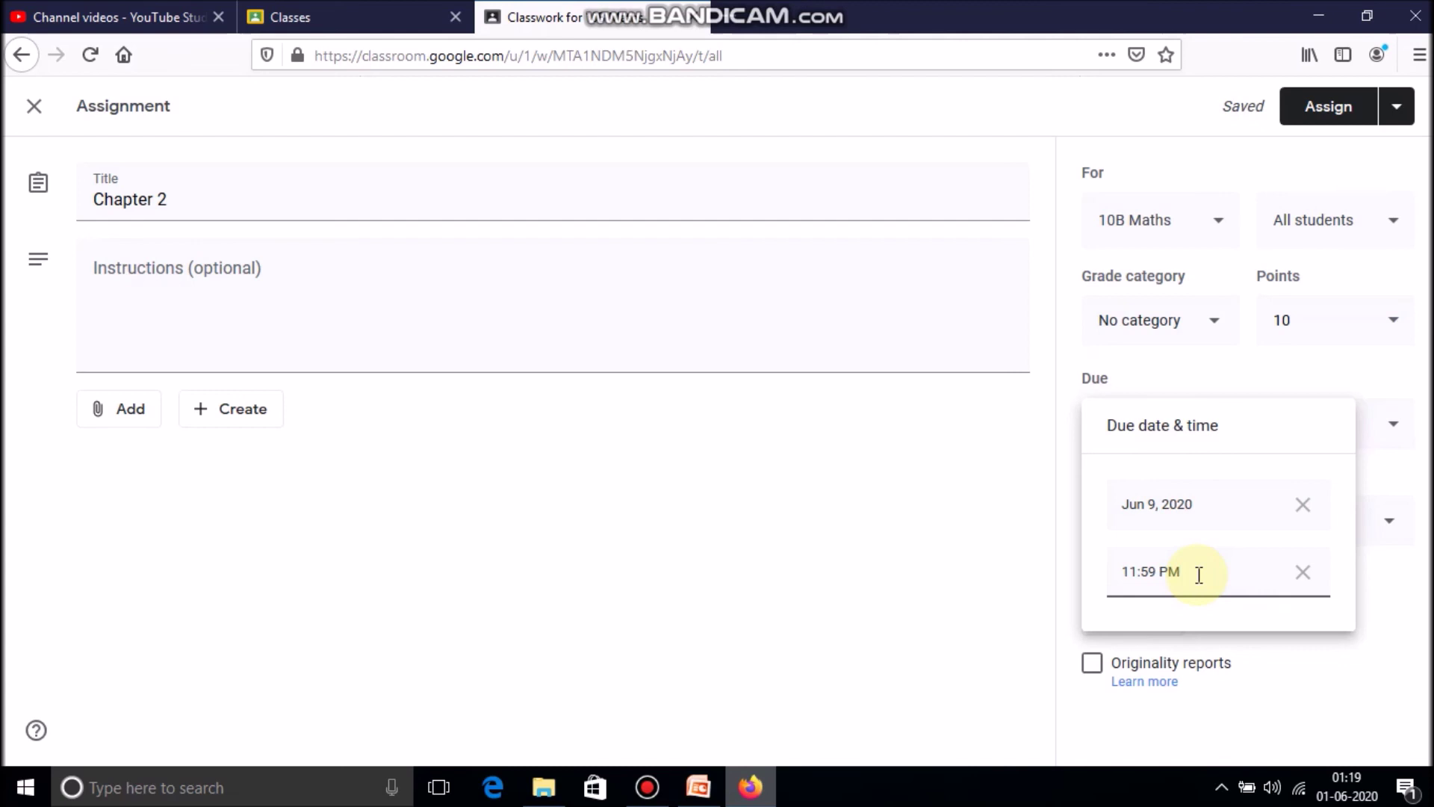
click(1308, 667)
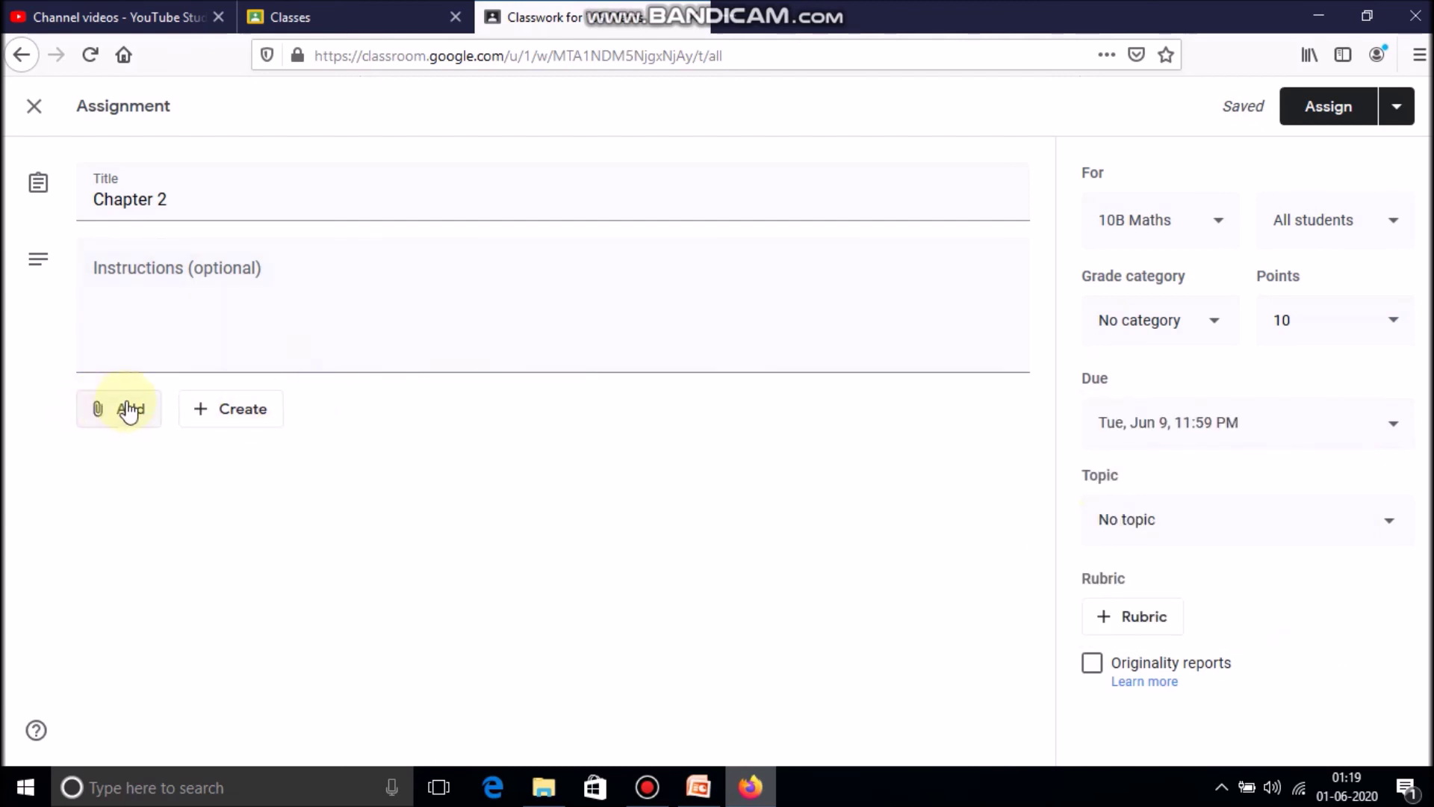
Step: Create a new Google Docs attachment for the assignment and allow pop-ups for classroom.google.com
click(228, 410)
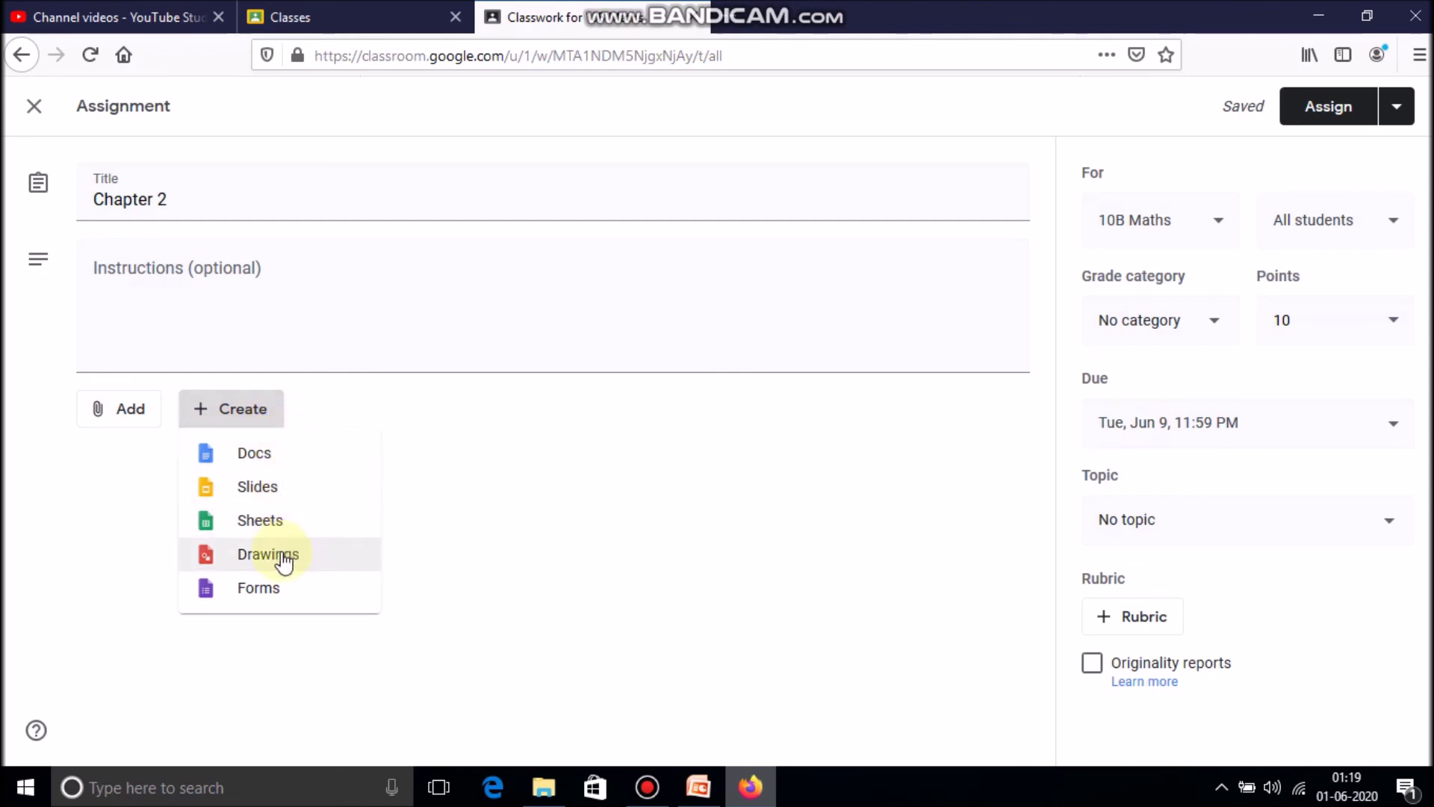
click(269, 460)
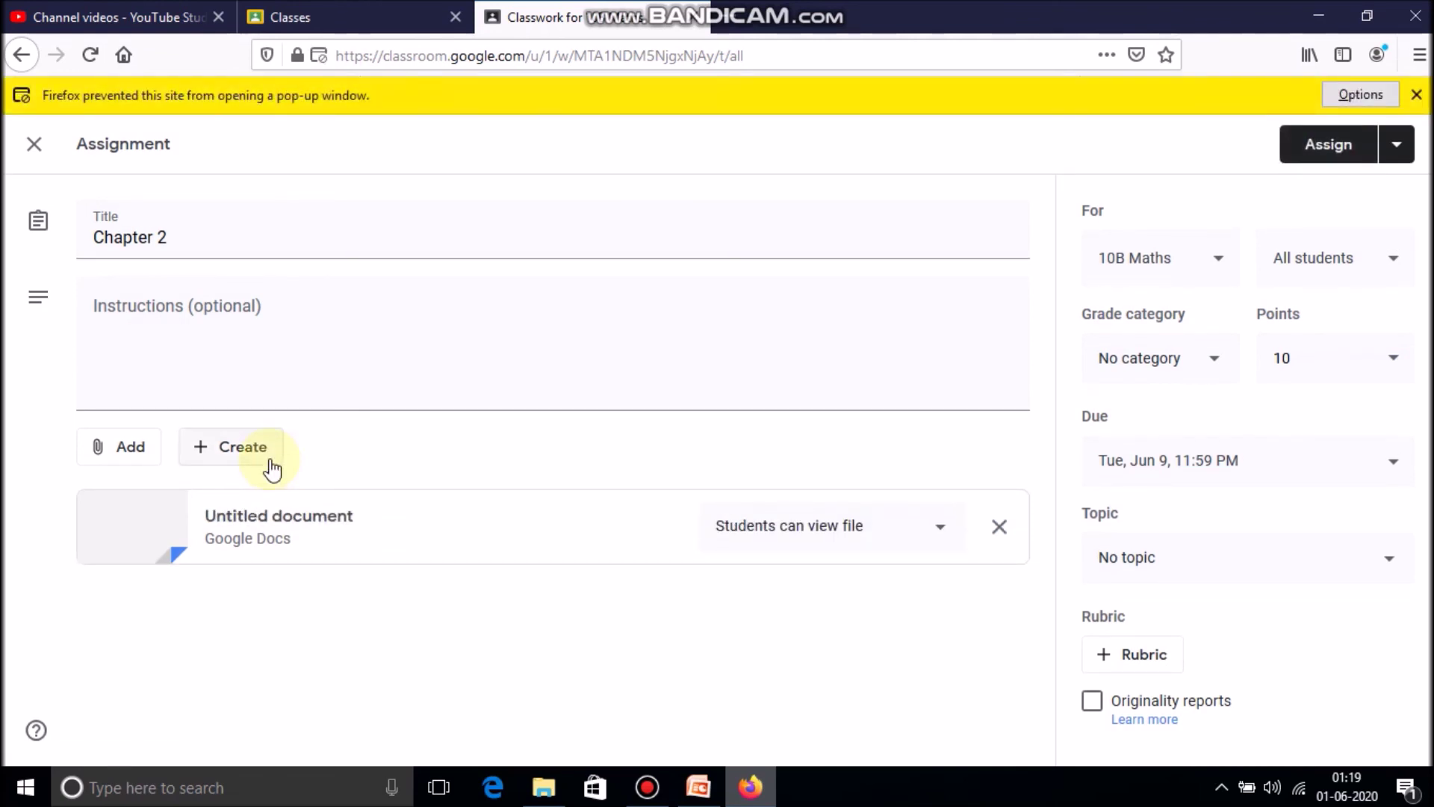
click(1386, 92)
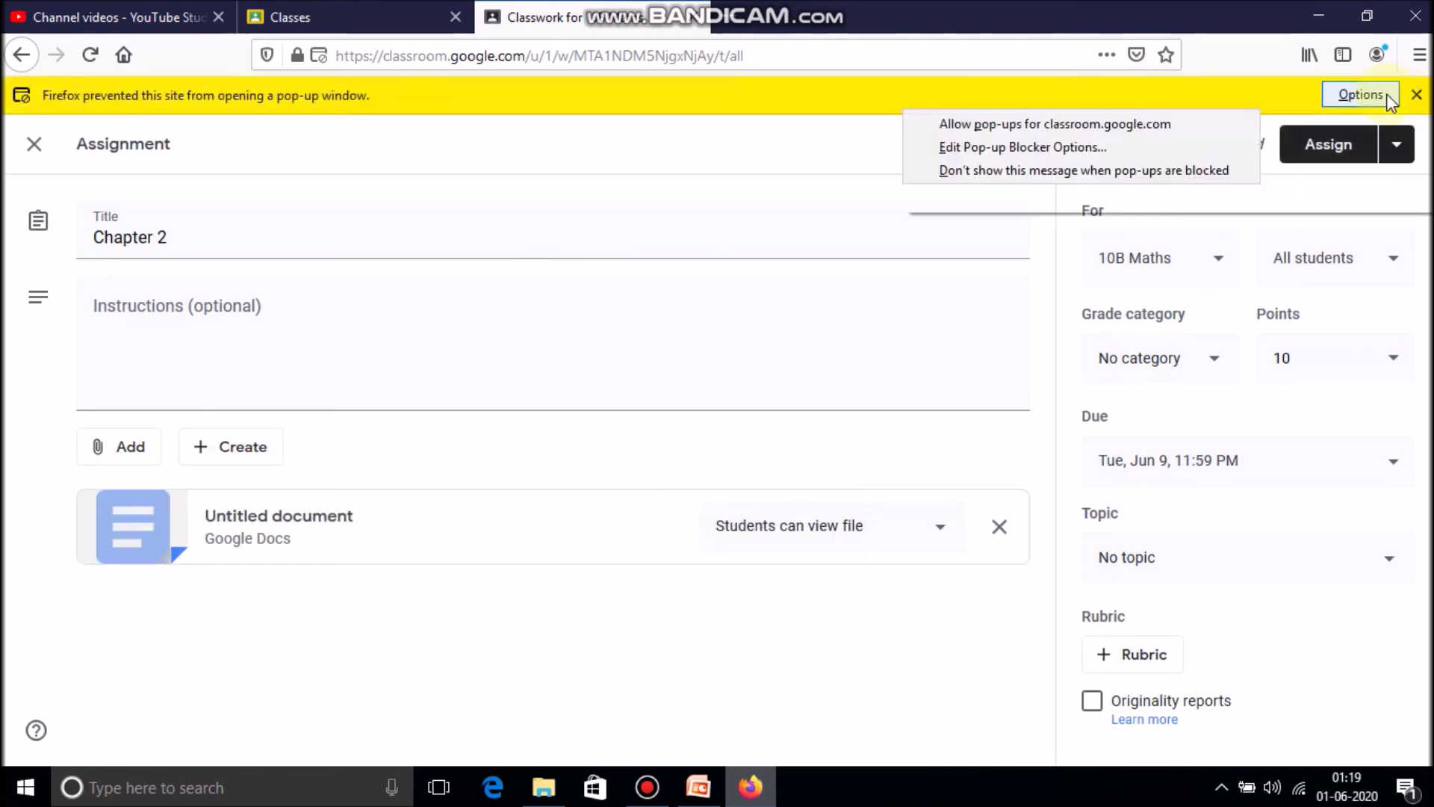
click(1144, 127)
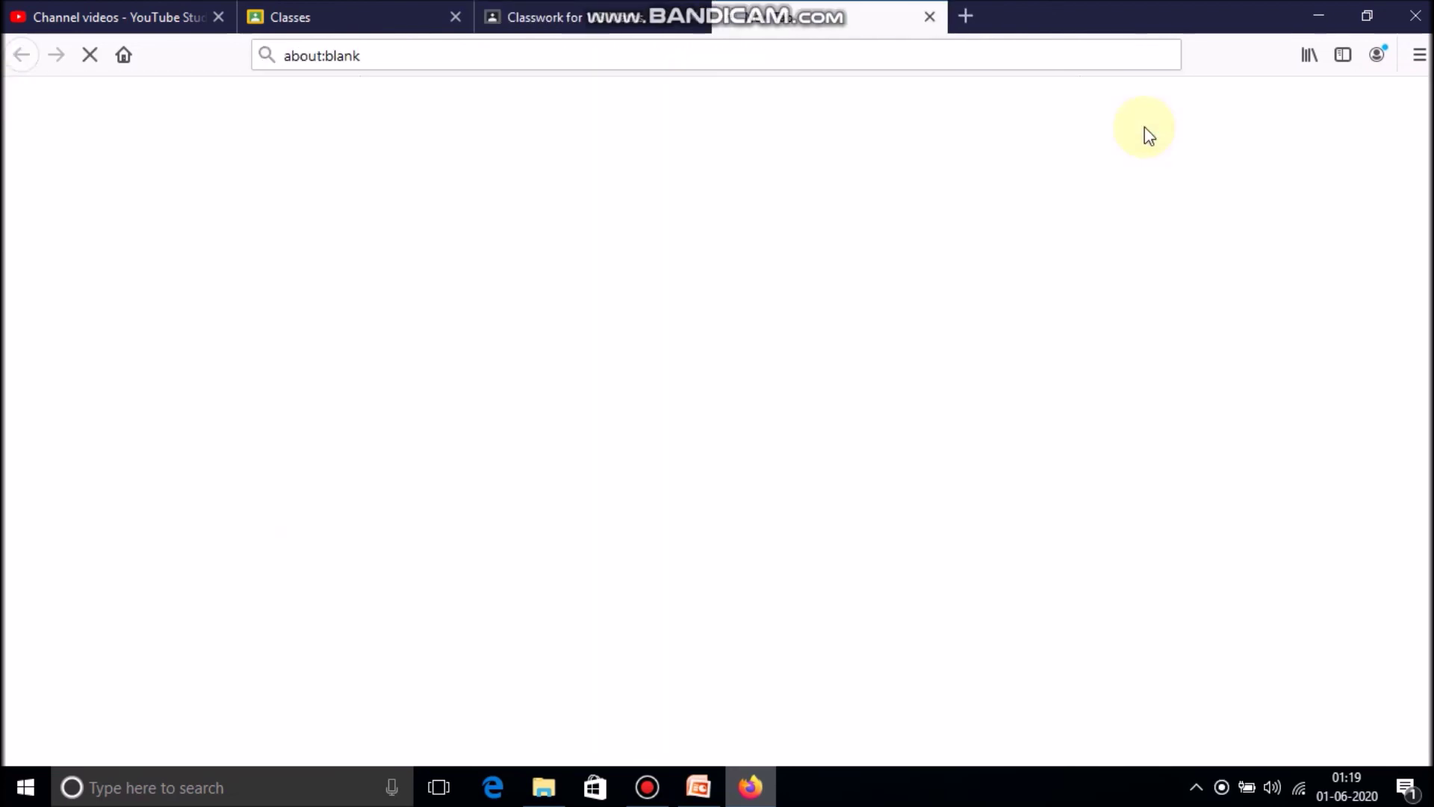
Step: Enter "Type your question here" in the new Google Docs document and return to the Classroom assignment
click(639, 27)
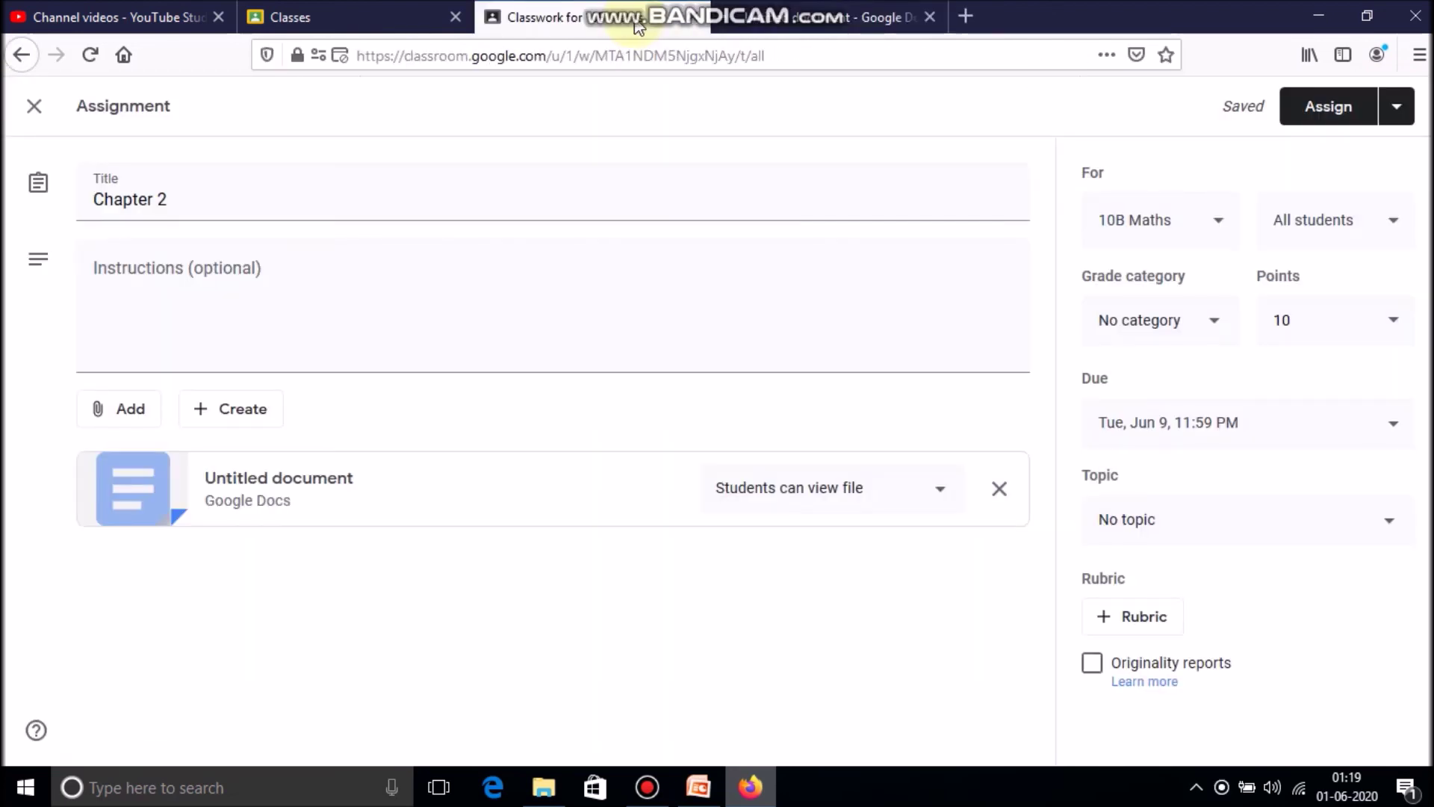
click(827, 17)
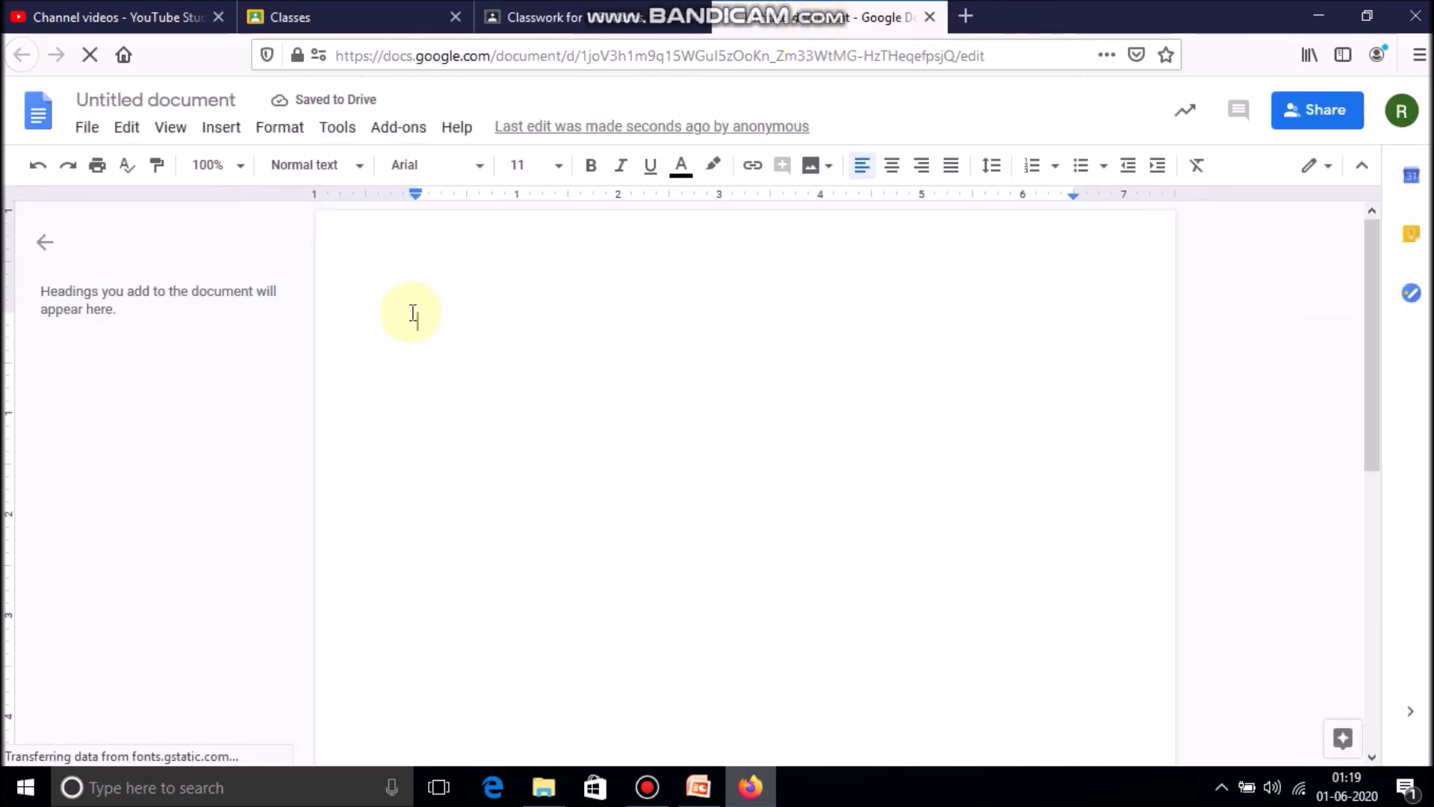
text(Type your question here)
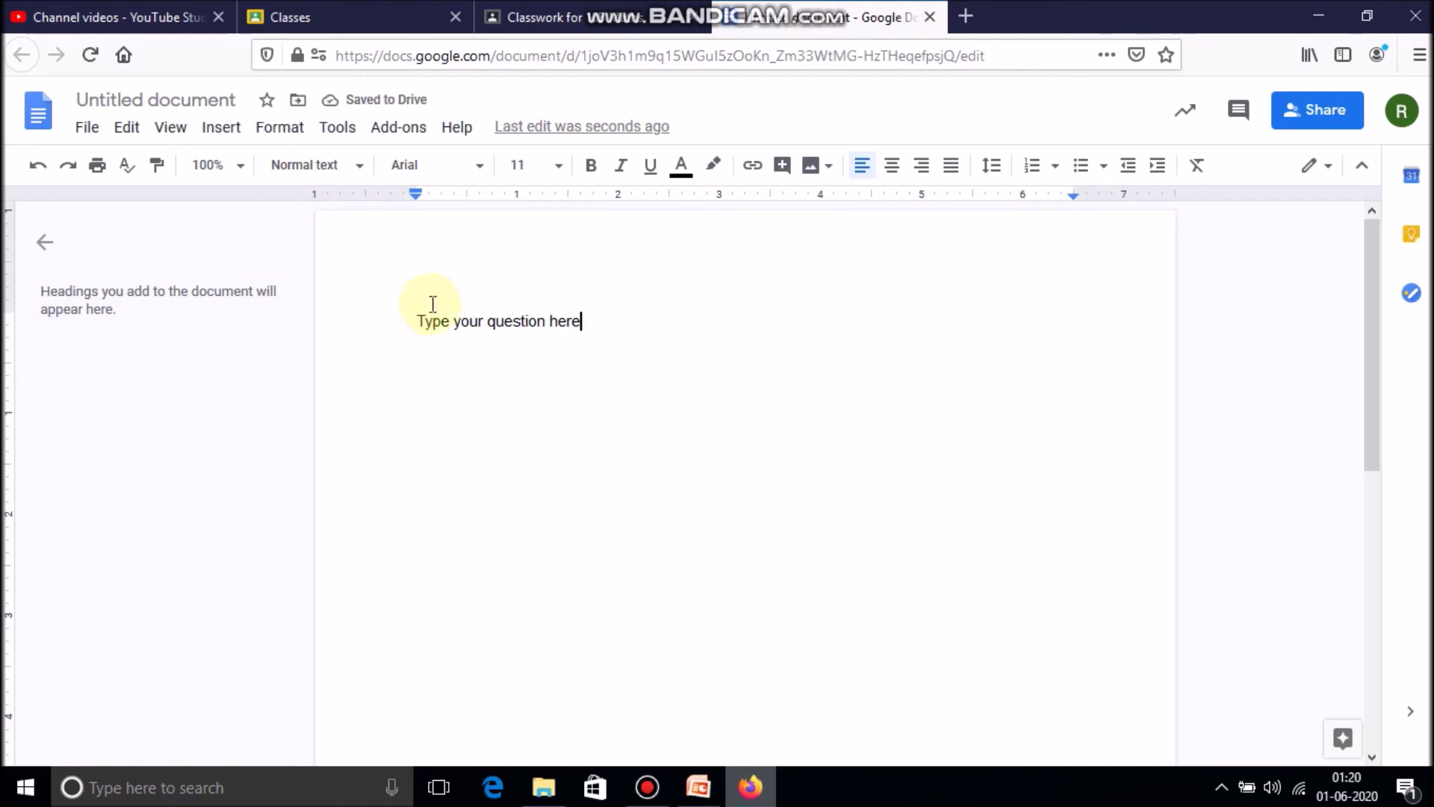
click(617, 21)
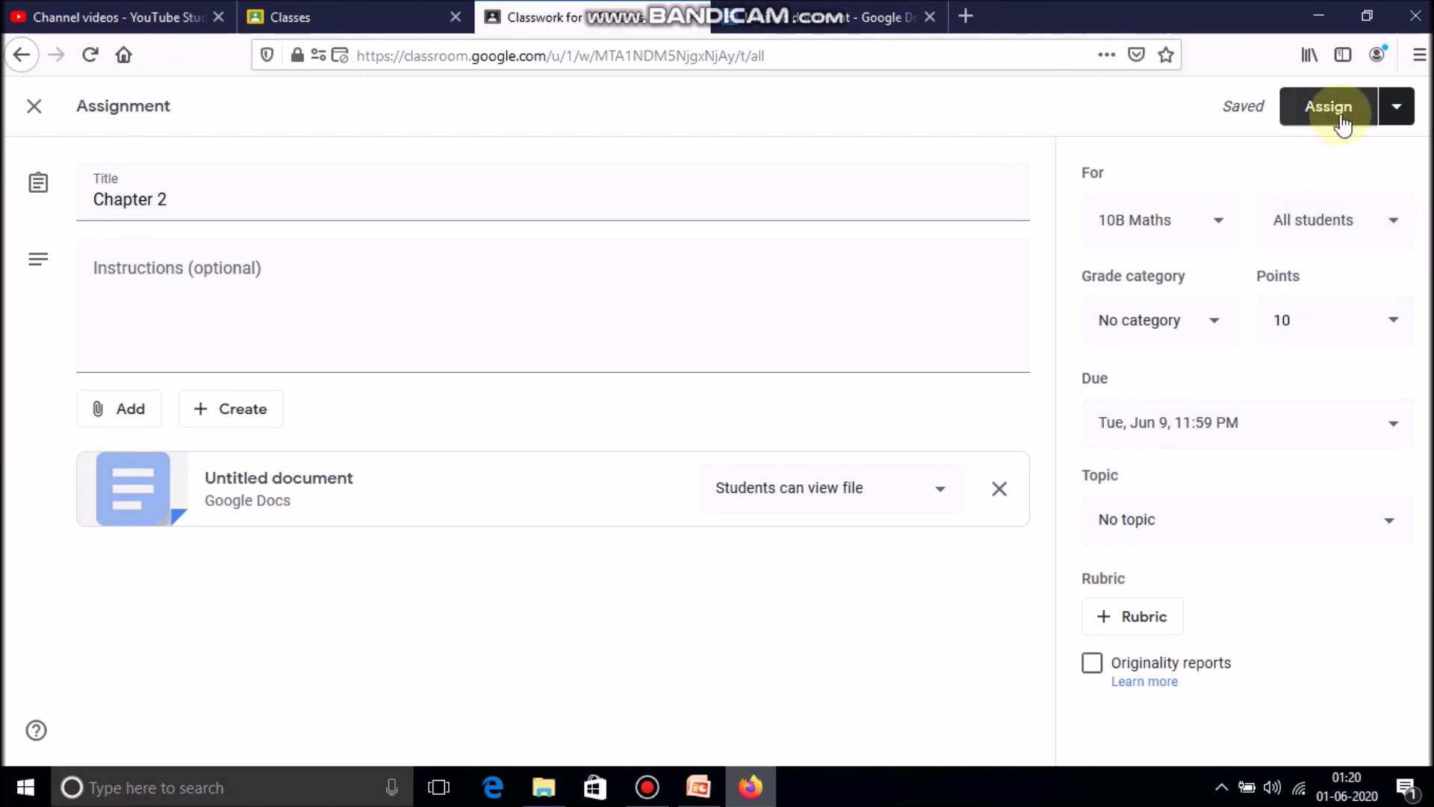
Step: Set the assignment's scheduled posting to Jun 5, 2020 at 11:00 AM
click(1395, 117)
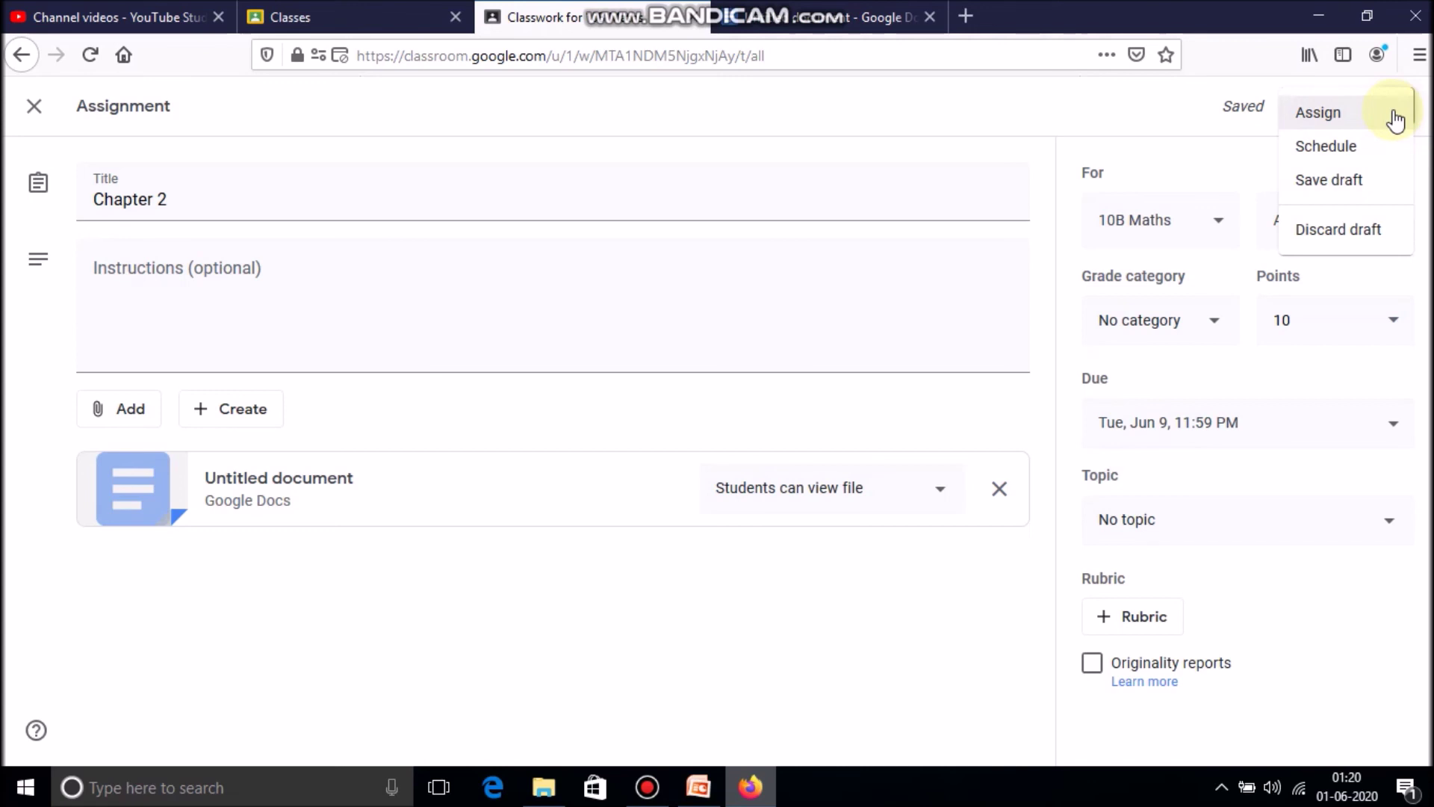
click(1319, 153)
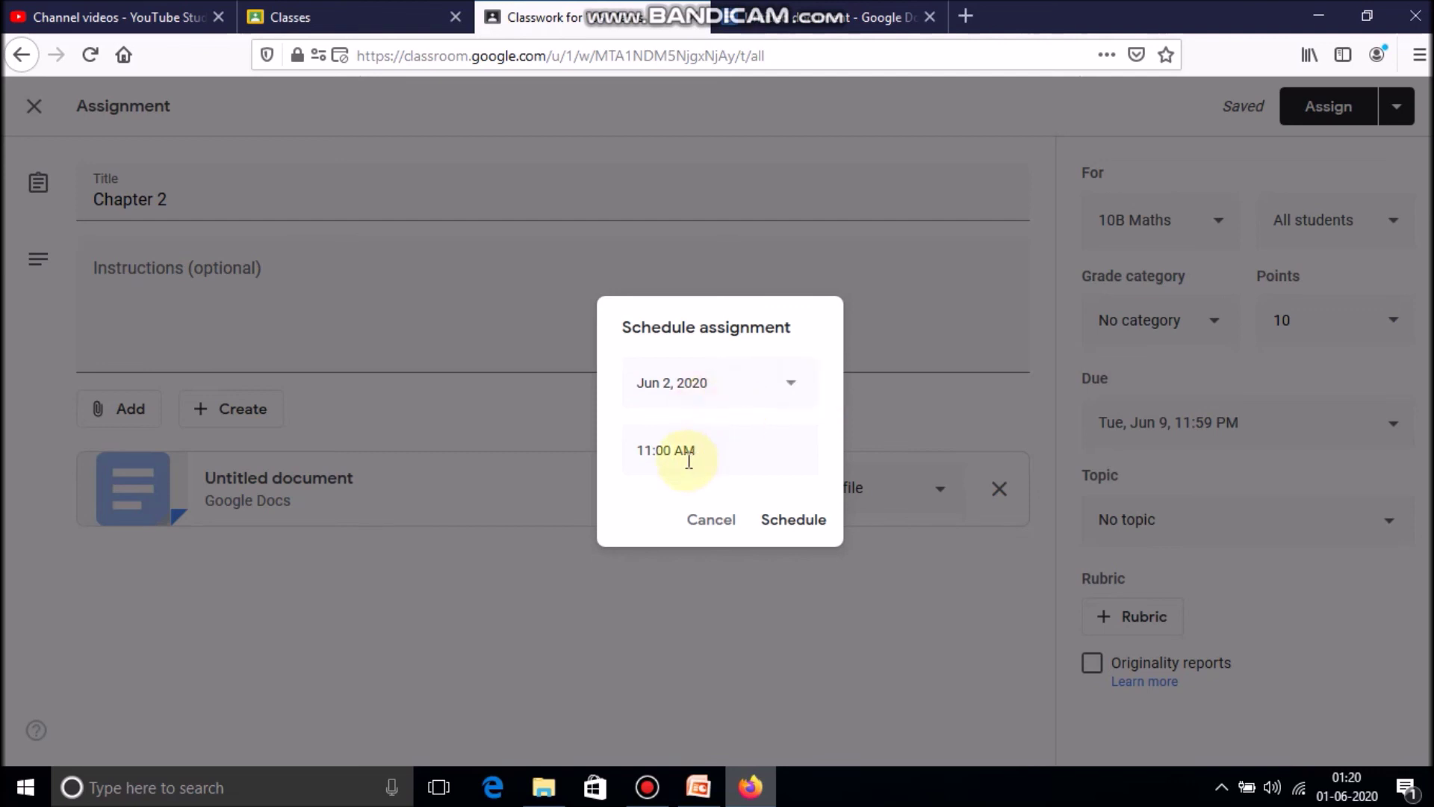
click(713, 385)
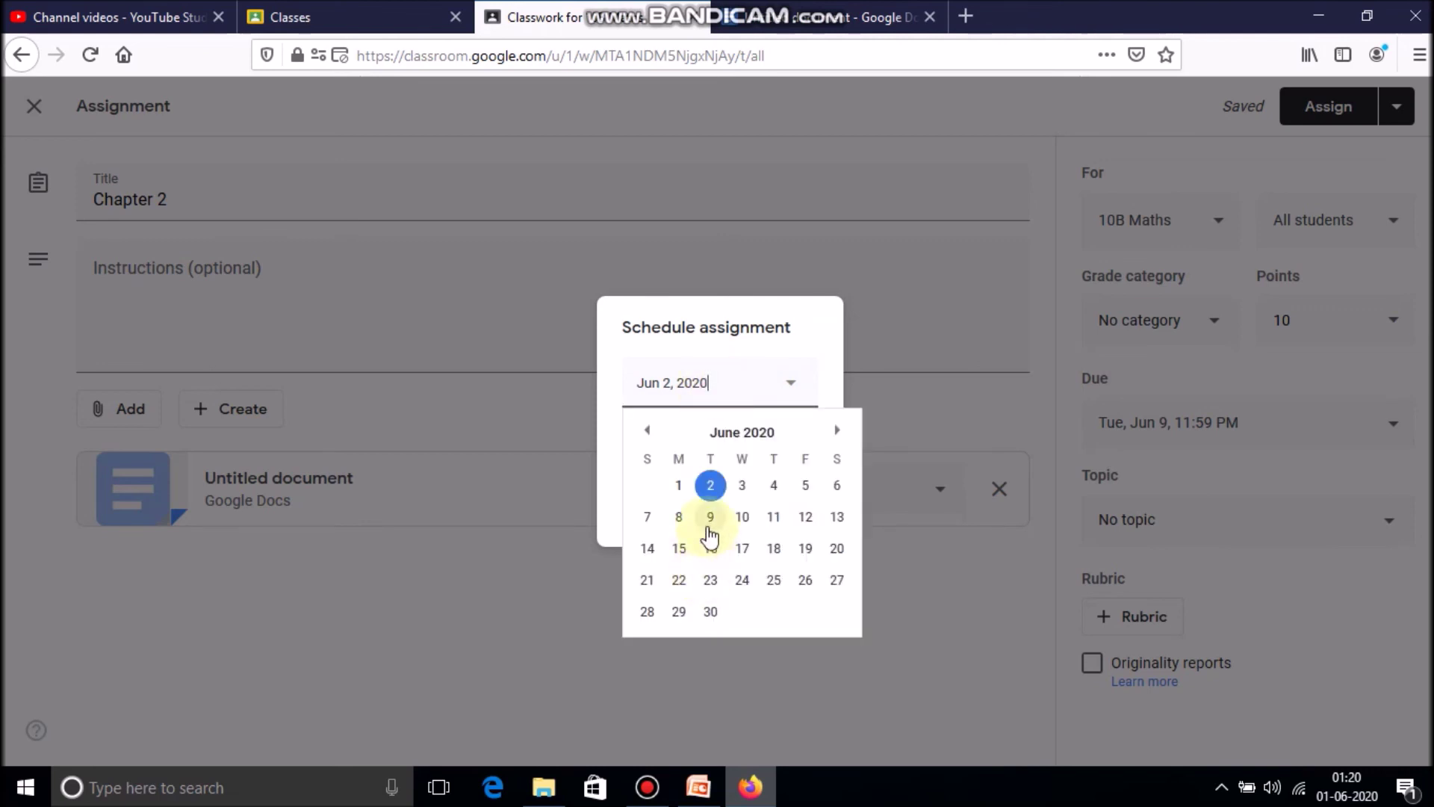
click(811, 493)
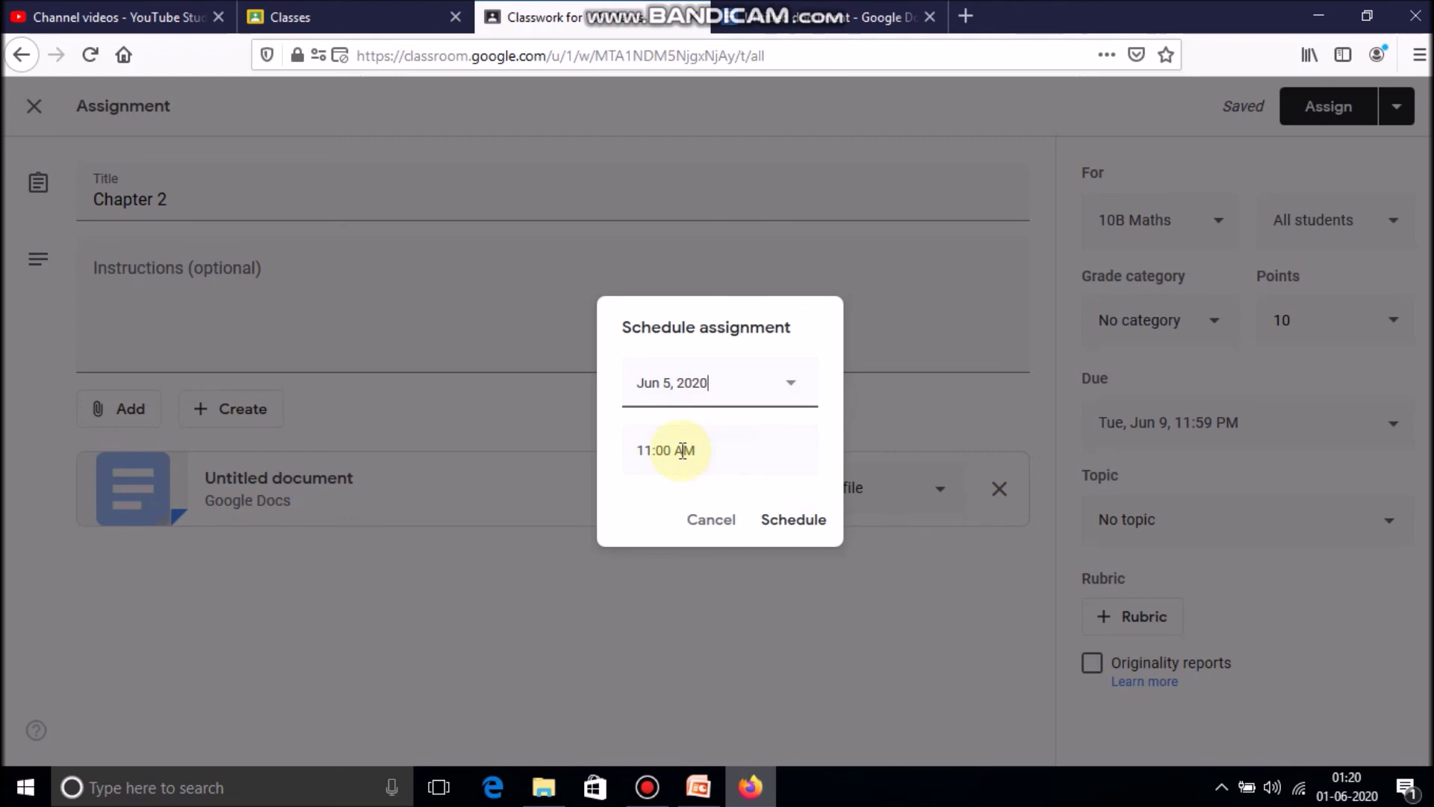
click(799, 519)
Step: File the assignment under the Chapter 3 topic and submit it for scheduled posting
click(1360, 583)
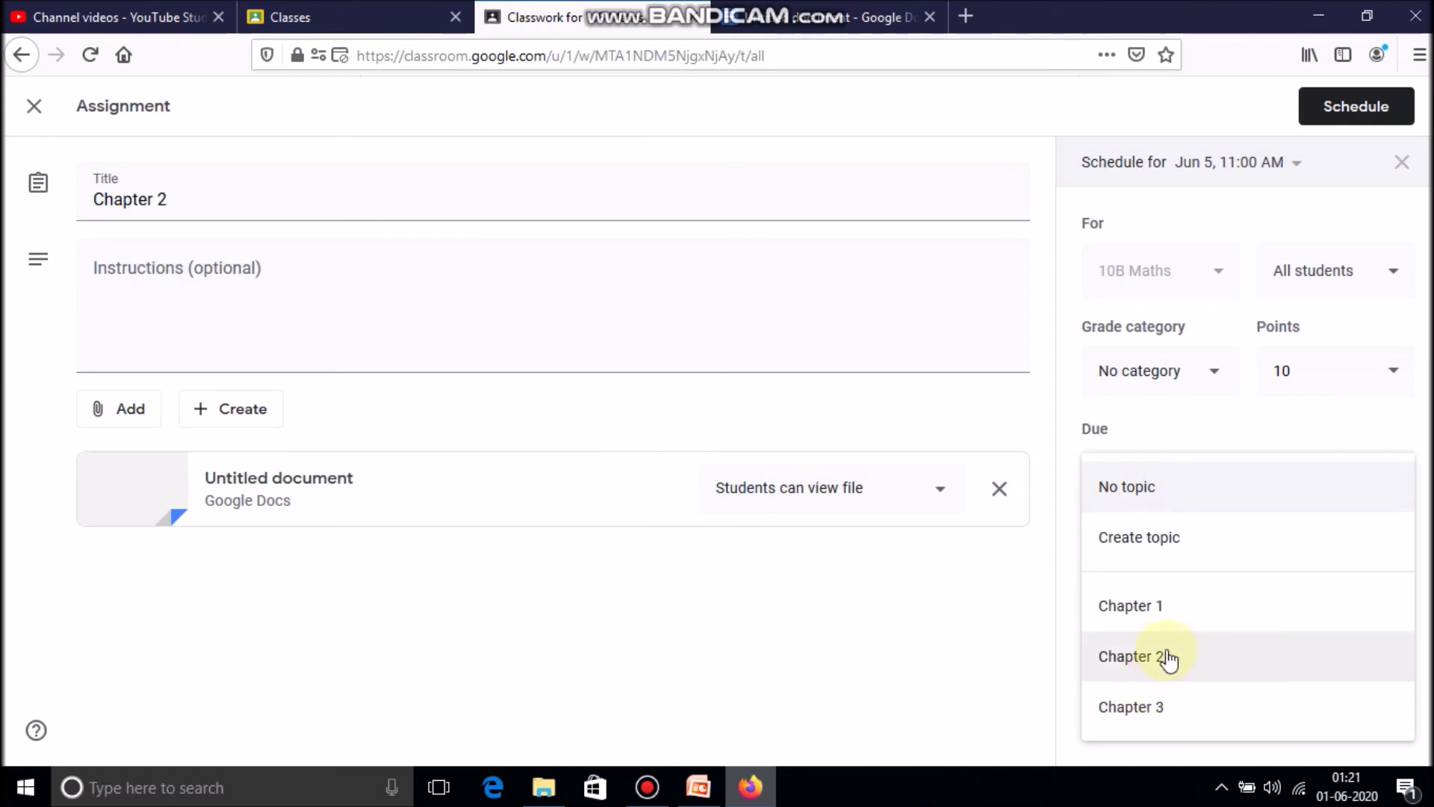
click(1145, 717)
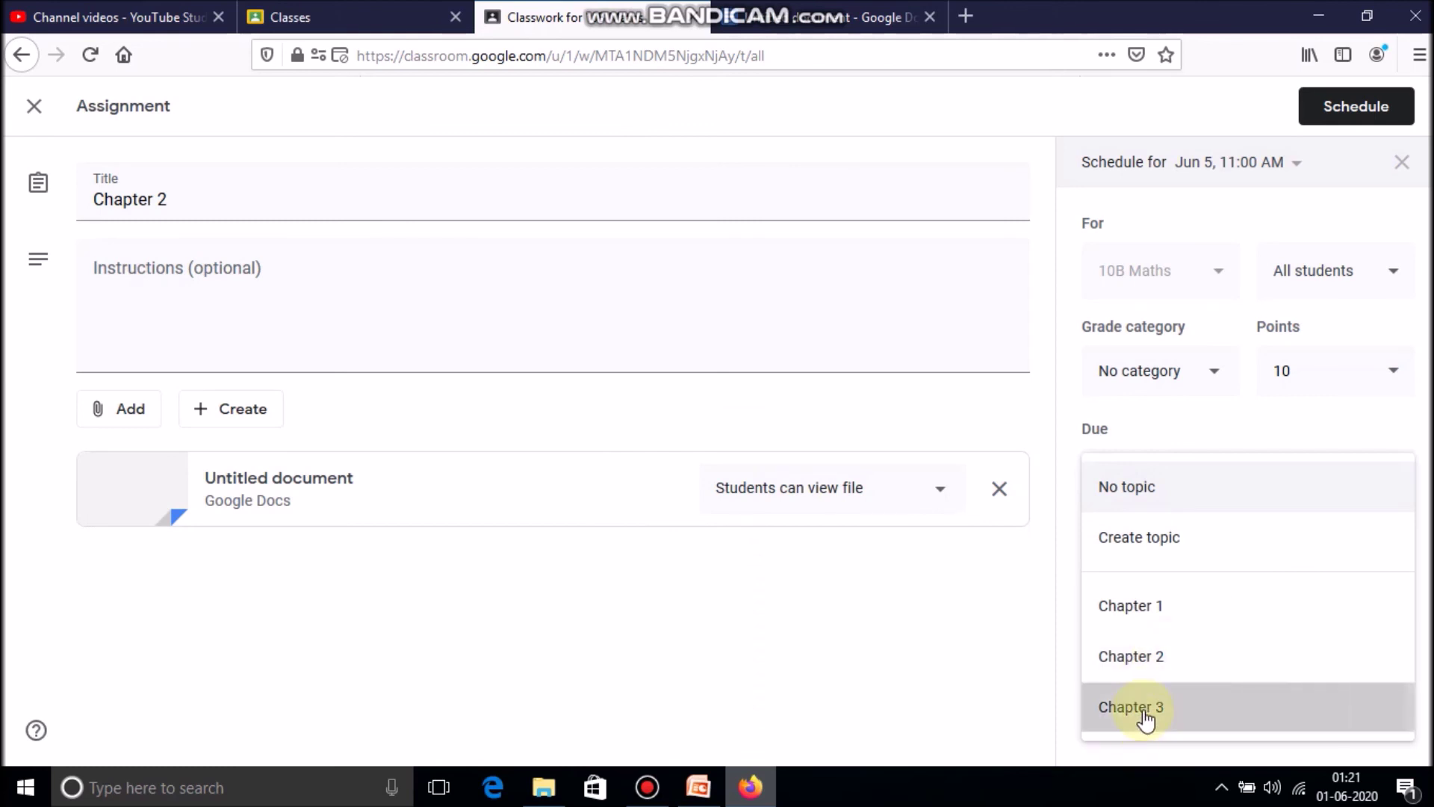
click(1378, 118)
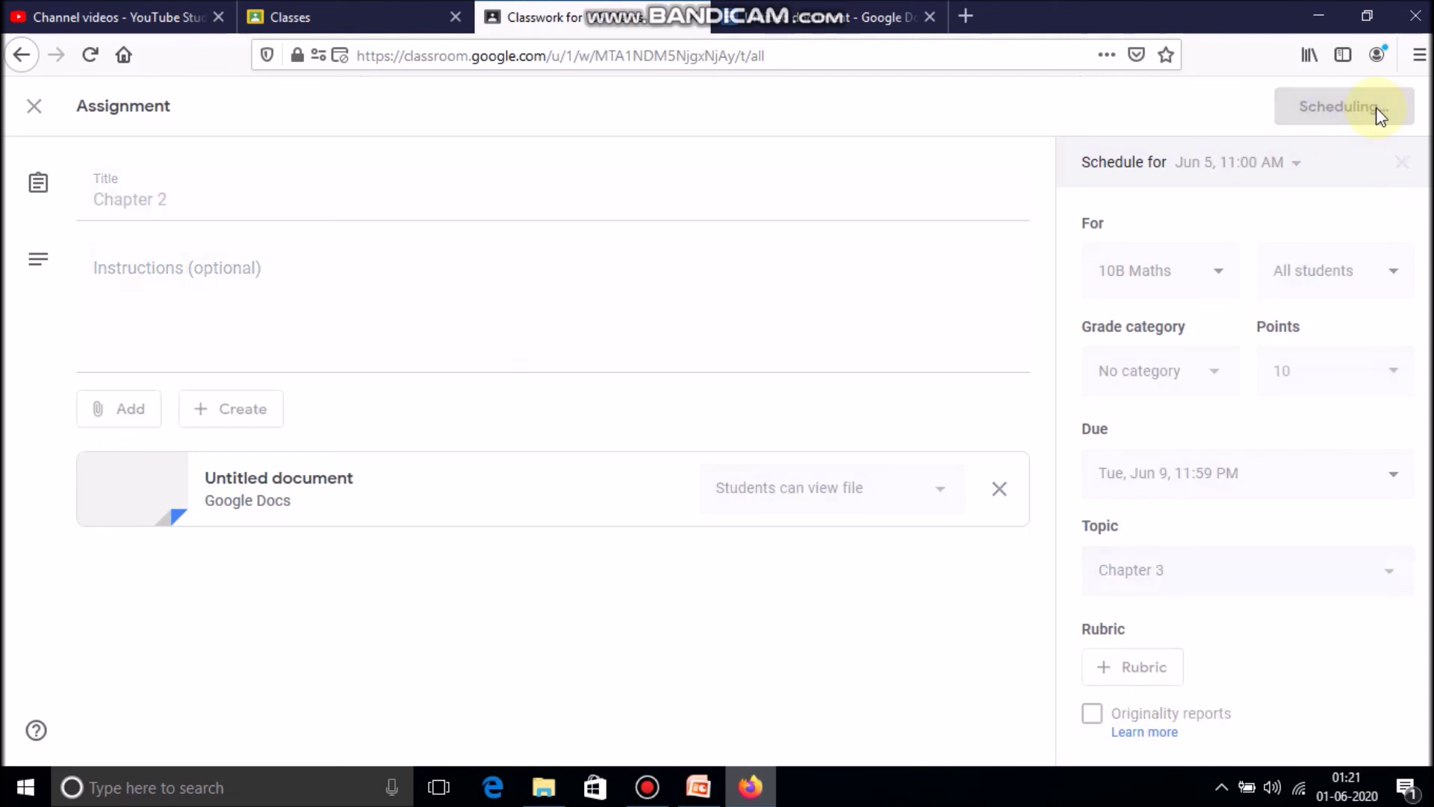